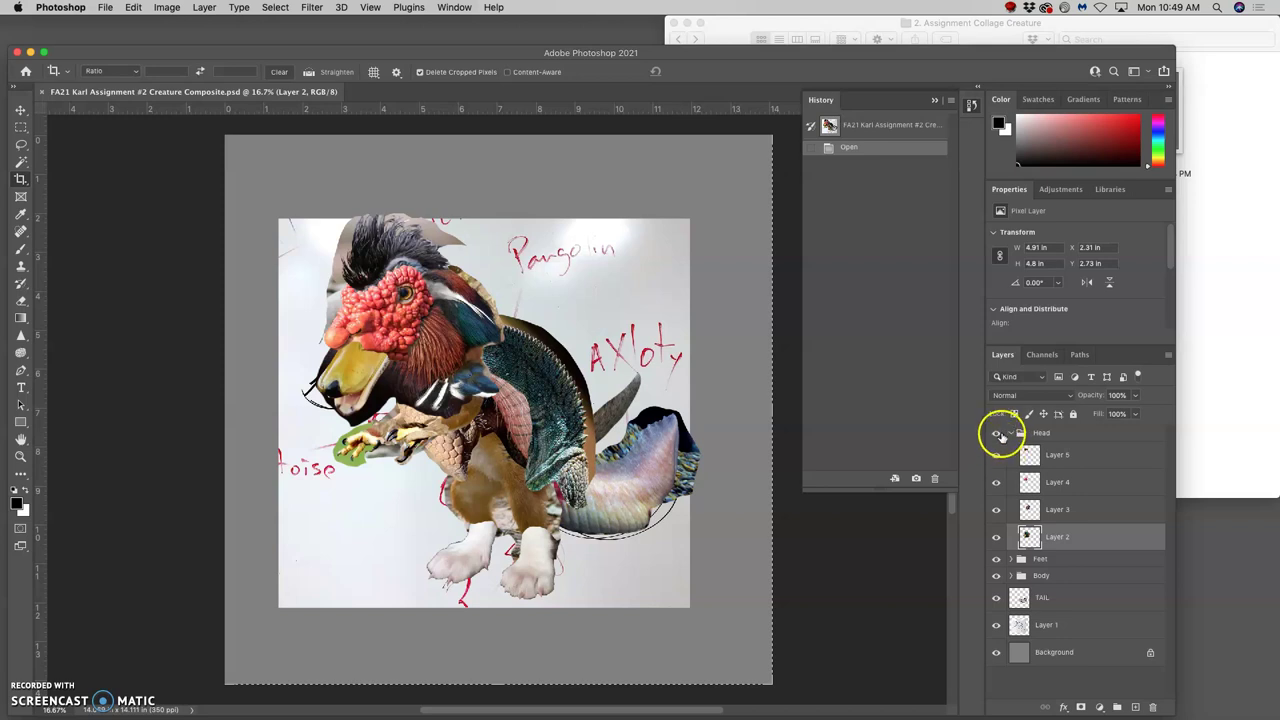
Compare the canvas with the Head group hidden and shown, then select the Head group.
click(996, 434)
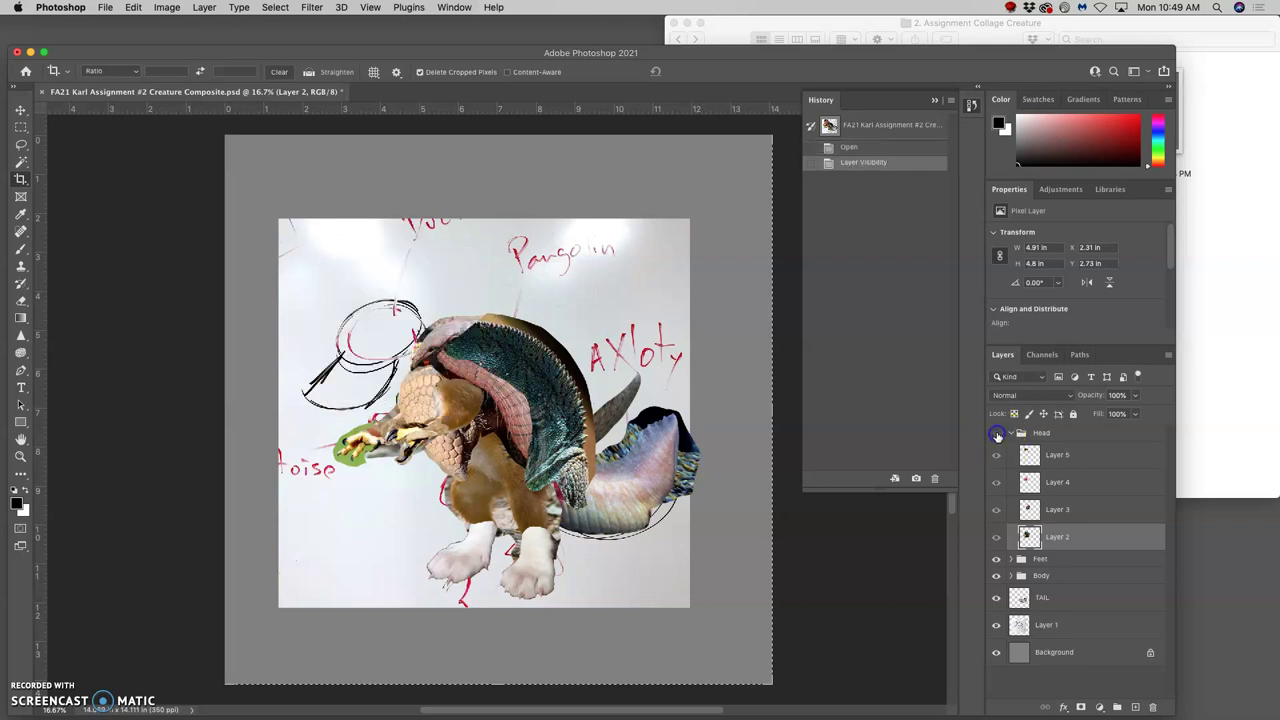
click(996, 434)
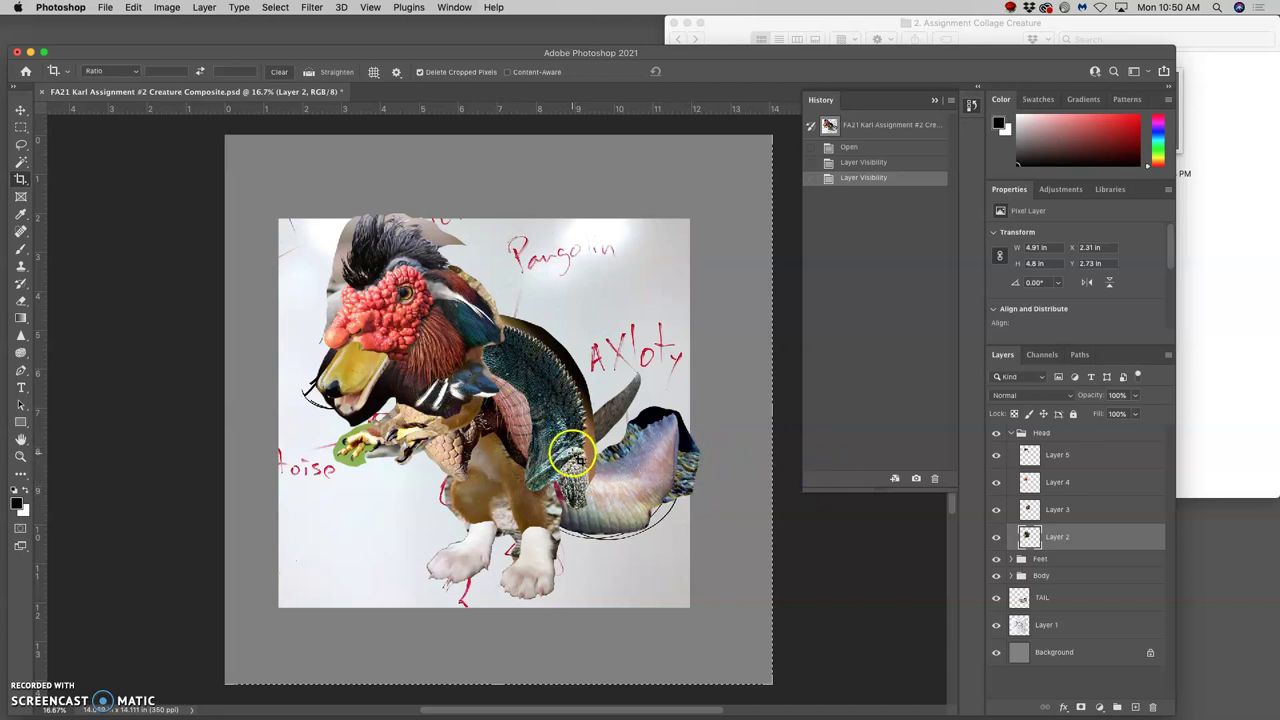
drag(563, 449, 500, 395)
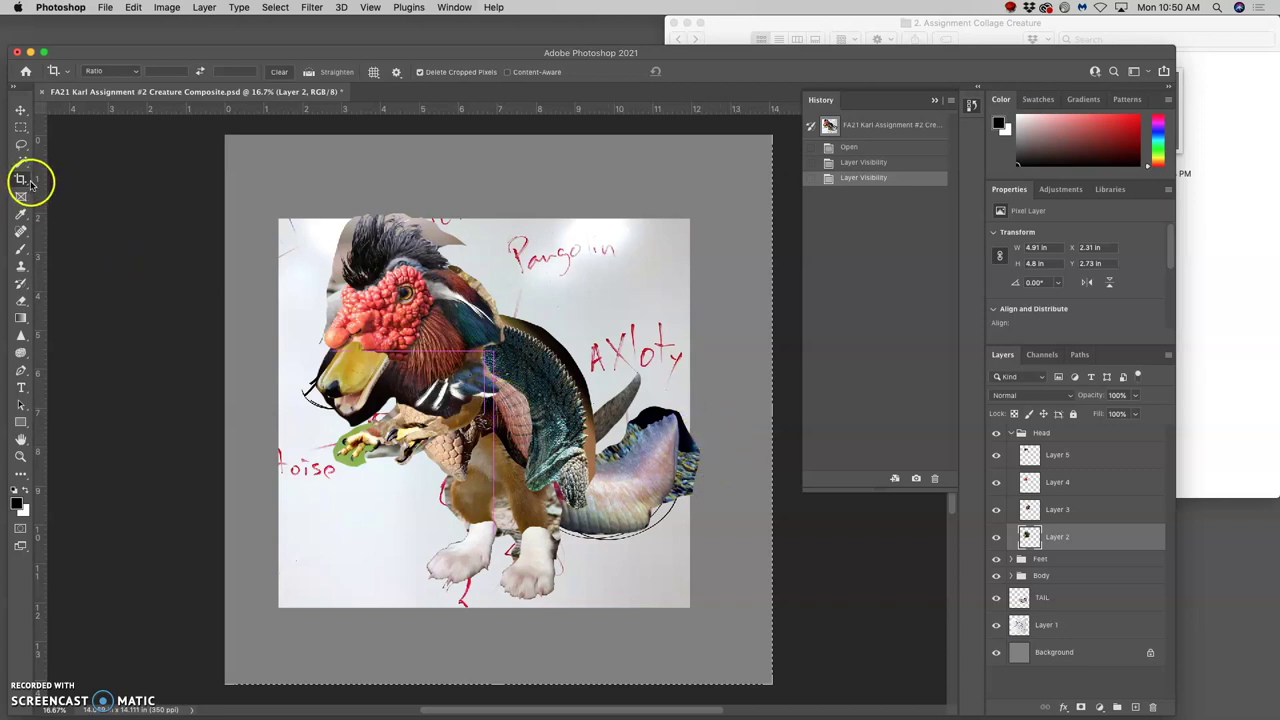
click(21, 144)
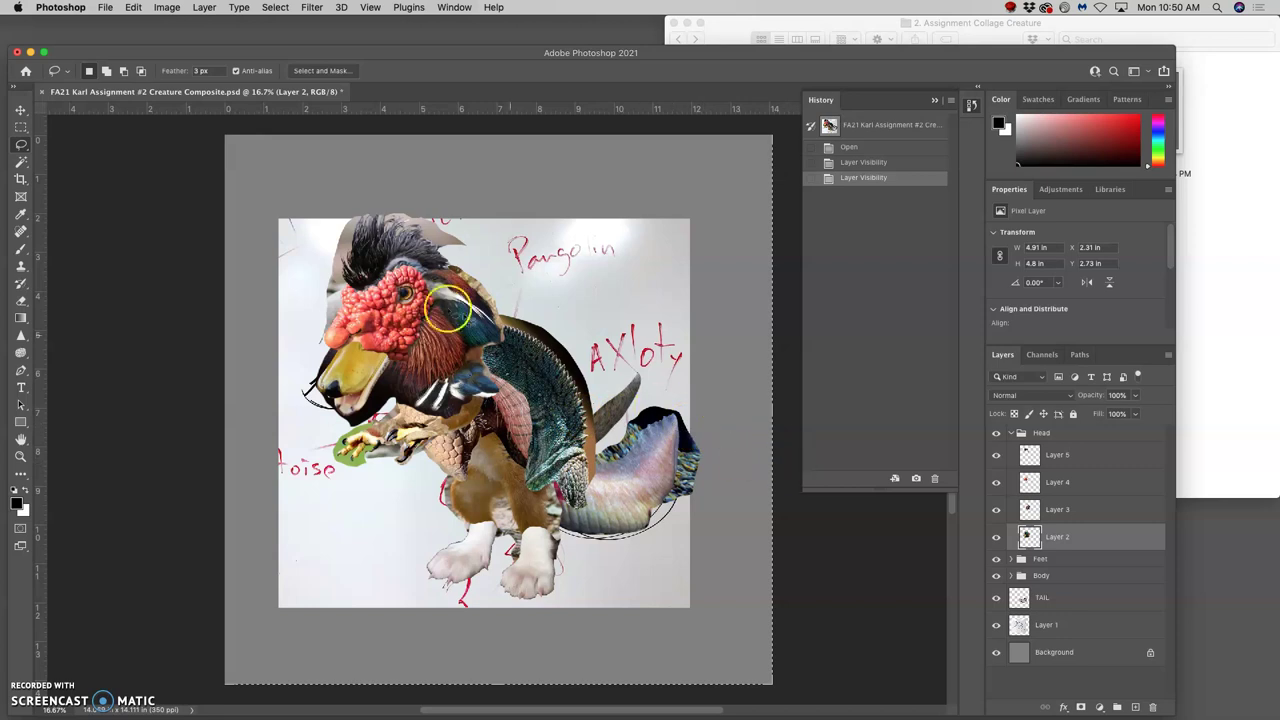
click(996, 433)
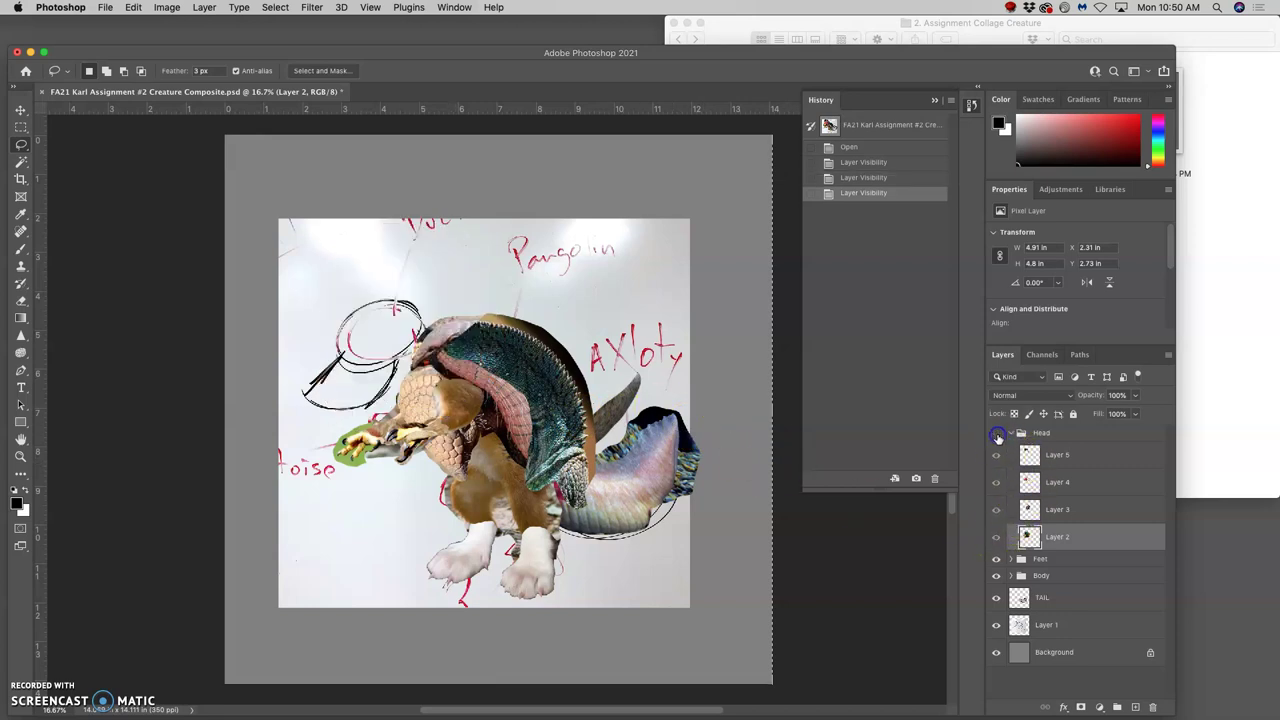
click(996, 433)
click(1044, 435)
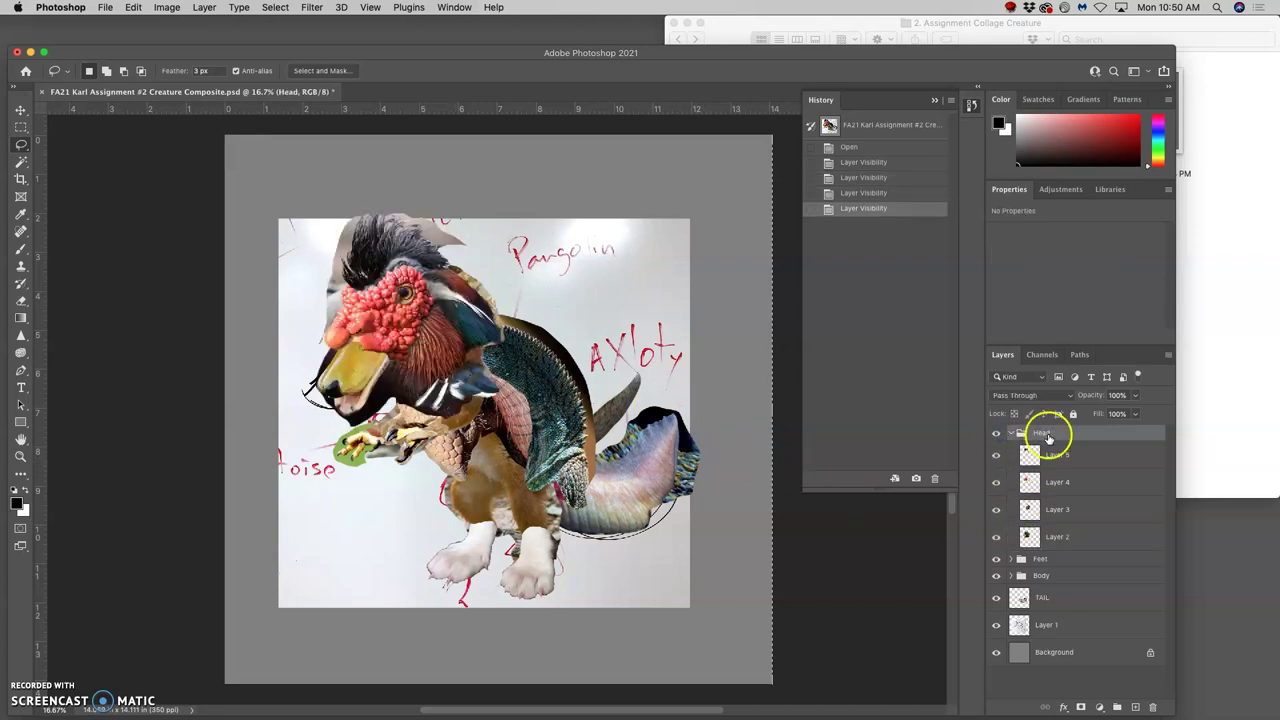
click(1010, 433)
click(1010, 433)
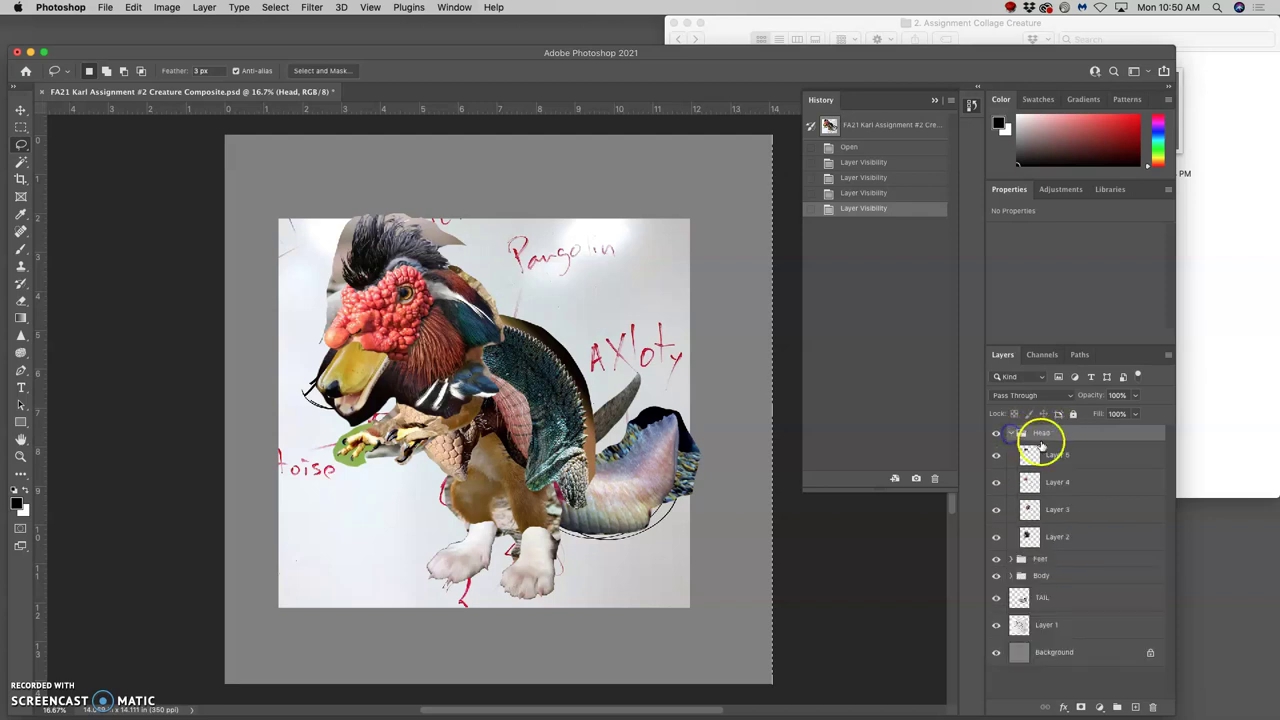
Hide and reshow Layers 5, 4 and 3 to identify each head piece.
click(996, 455)
click(996, 482)
click(996, 509)
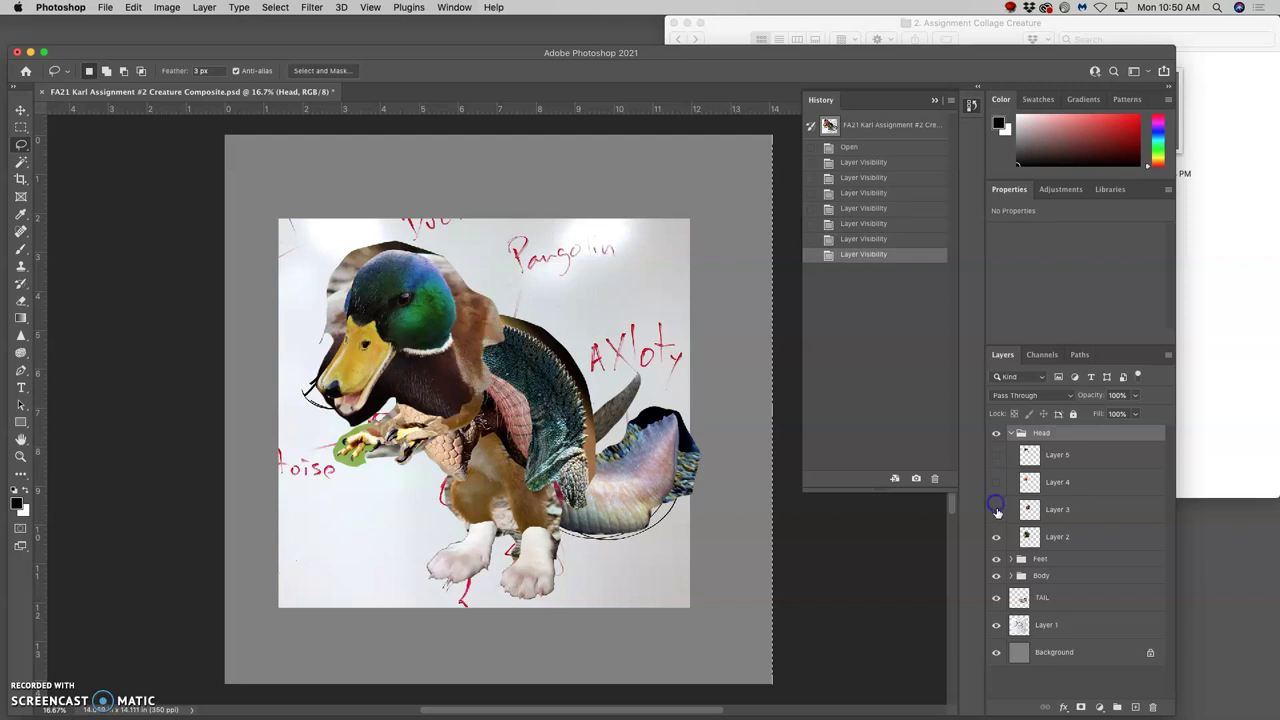
click(996, 509)
click(996, 482)
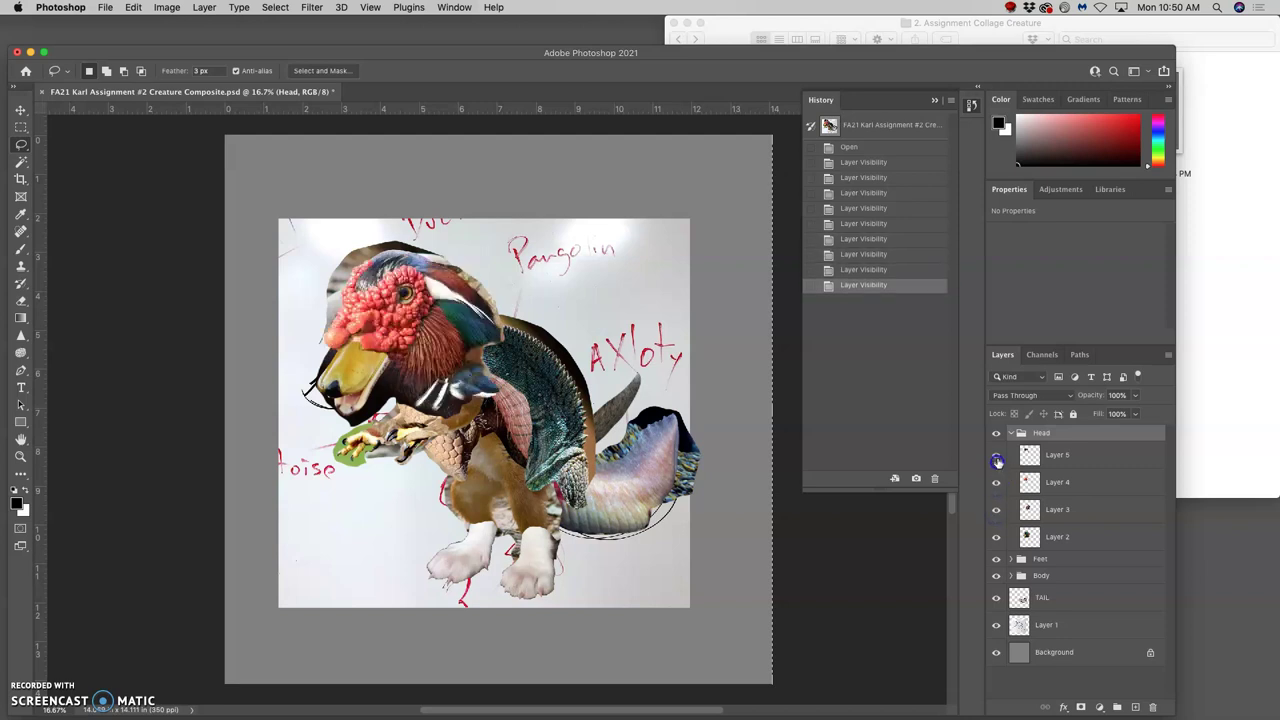
click(996, 455)
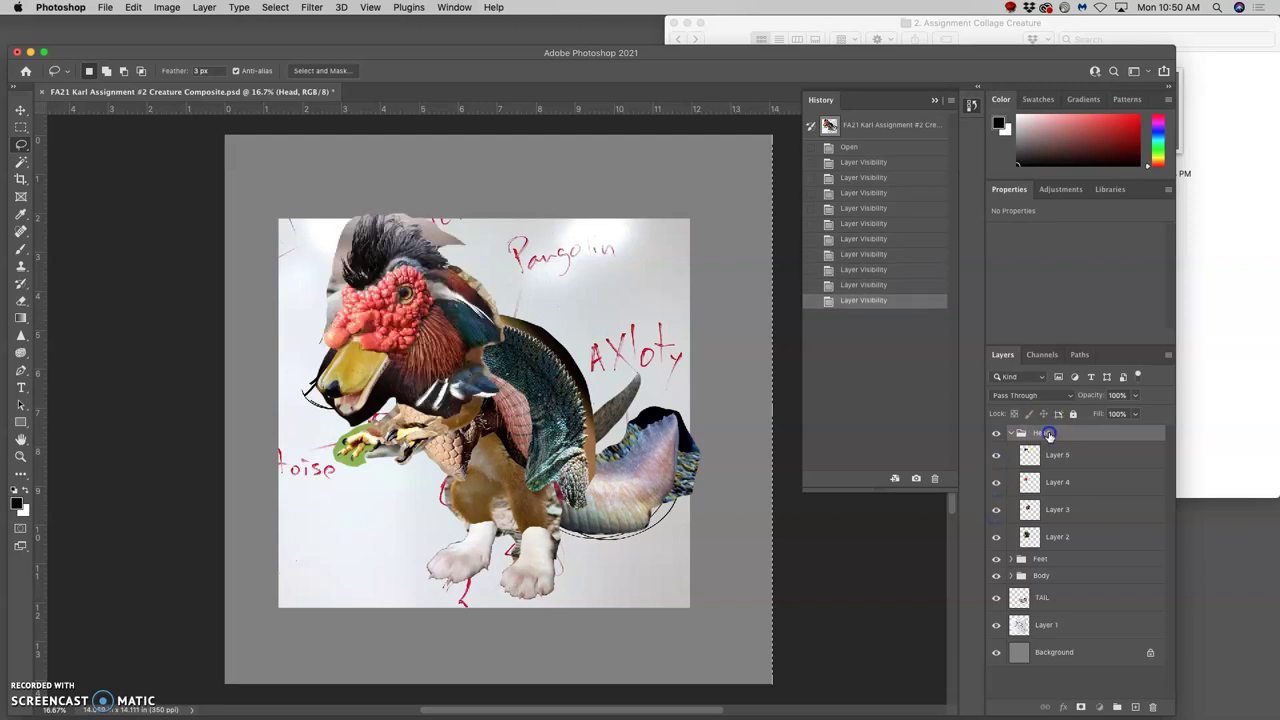
click(167, 7)
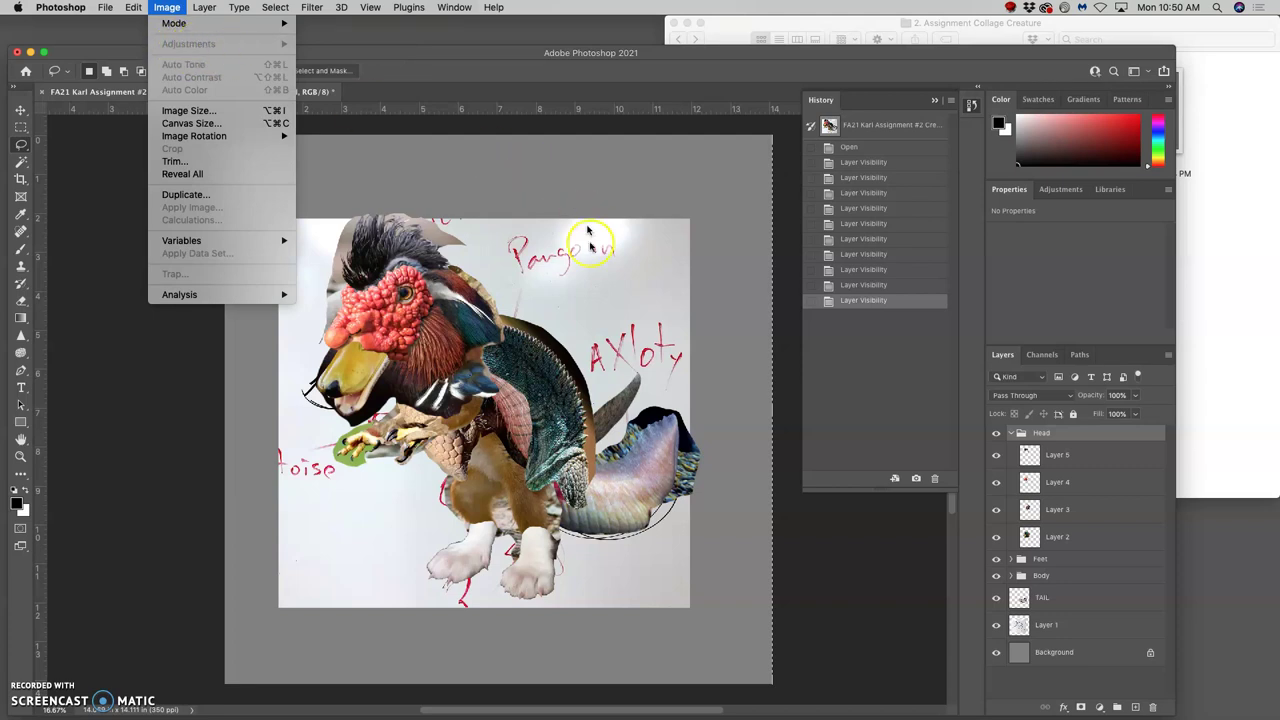
click(635, 267)
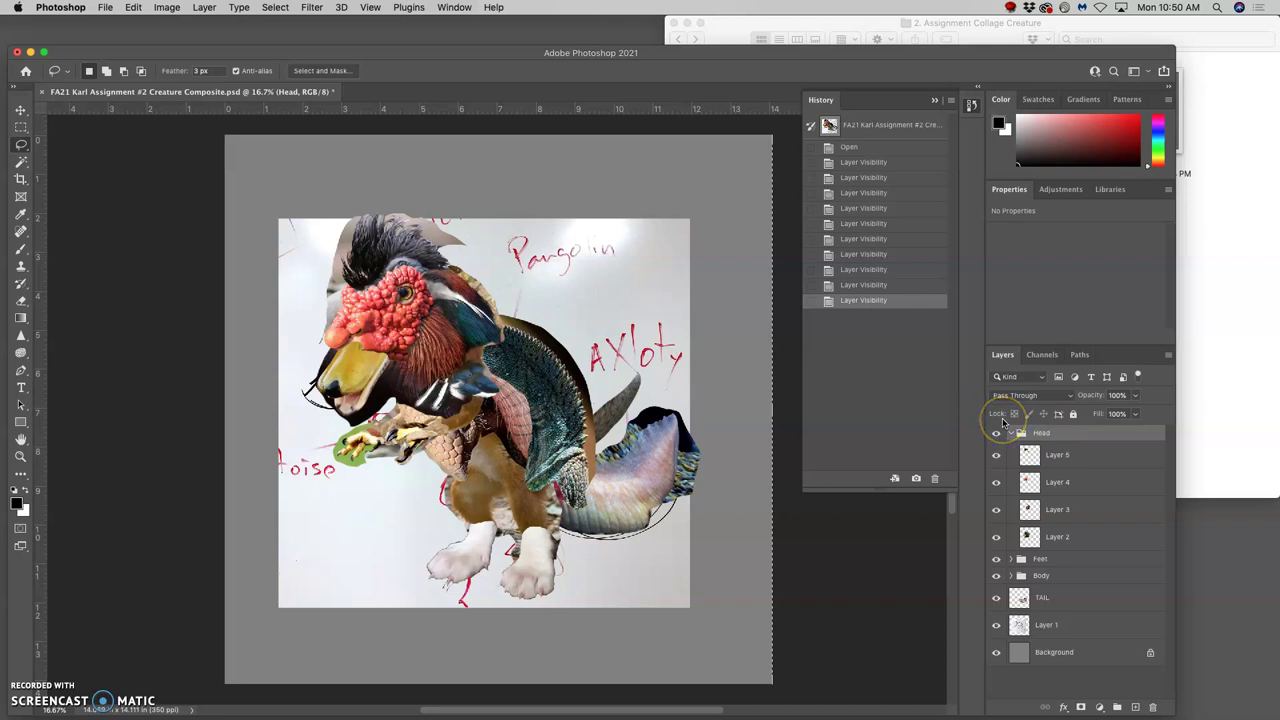
Duplicate the Head group as Head copy and hide the original Head group.
key(super+j)
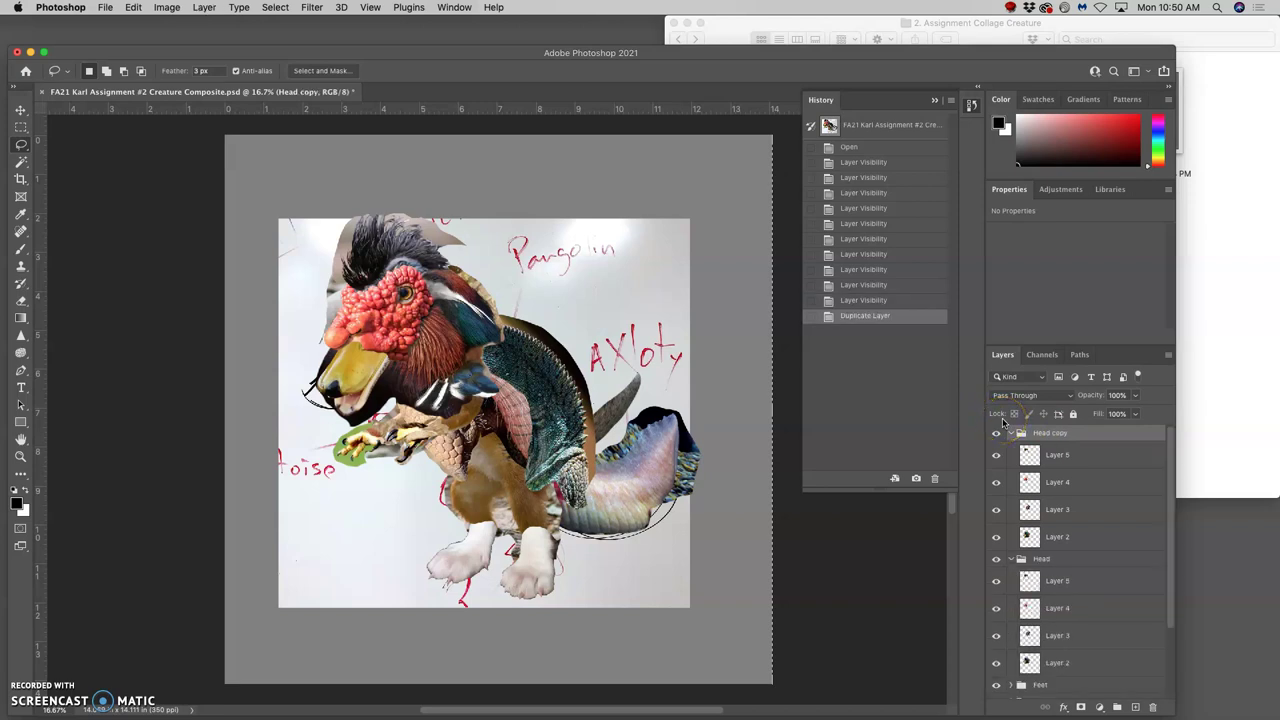
drag(1020, 432, 1020, 562)
click(1020, 559)
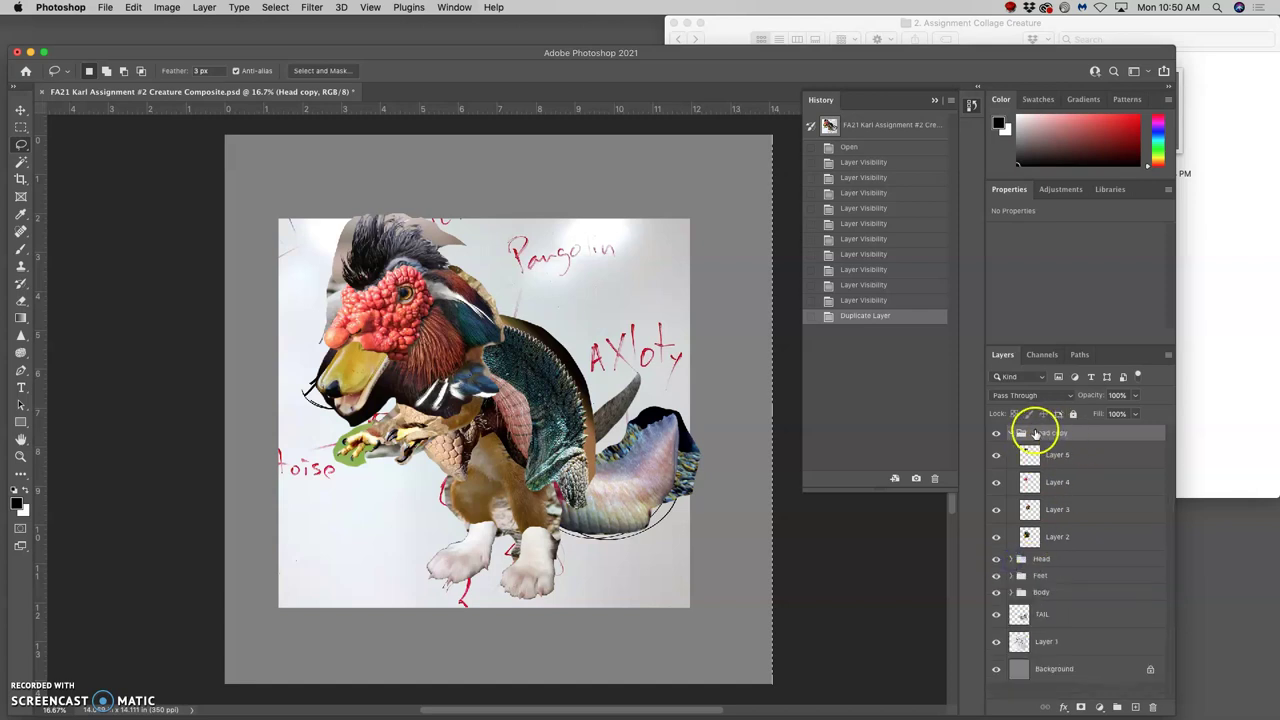
click(996, 558)
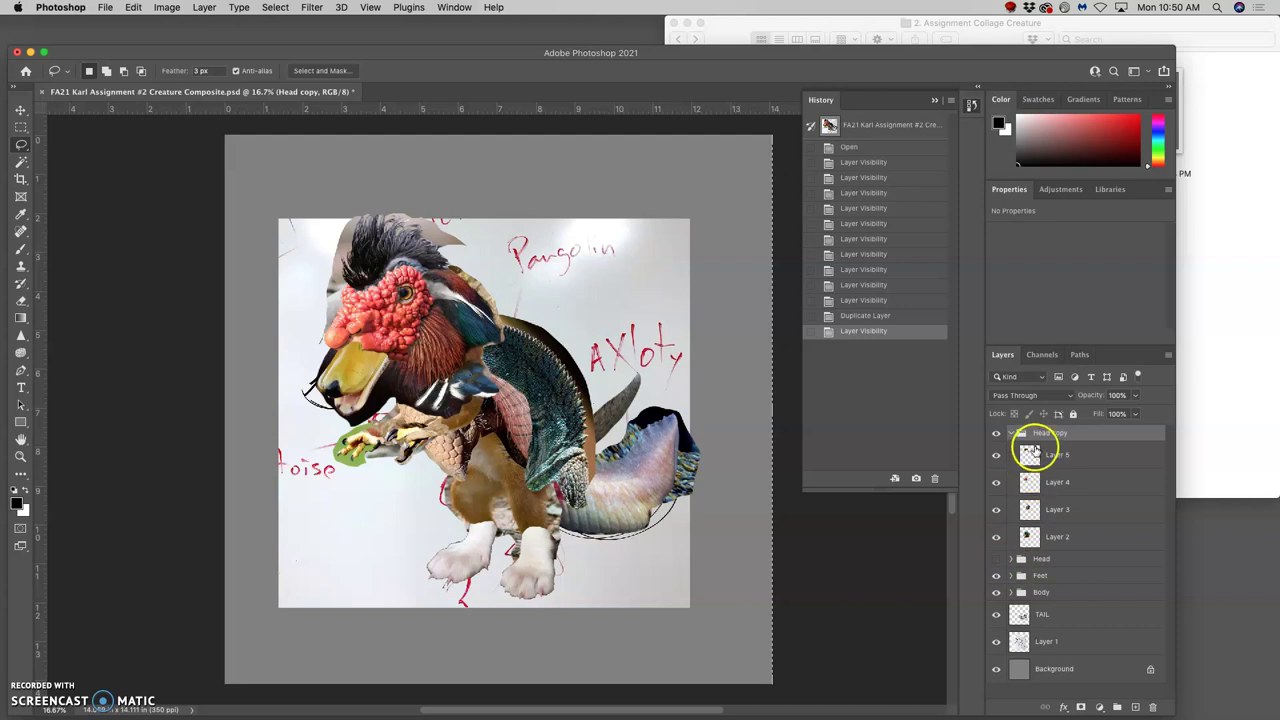
Merge the Head copy group into a single layer and check the result.
right_click(1059, 436)
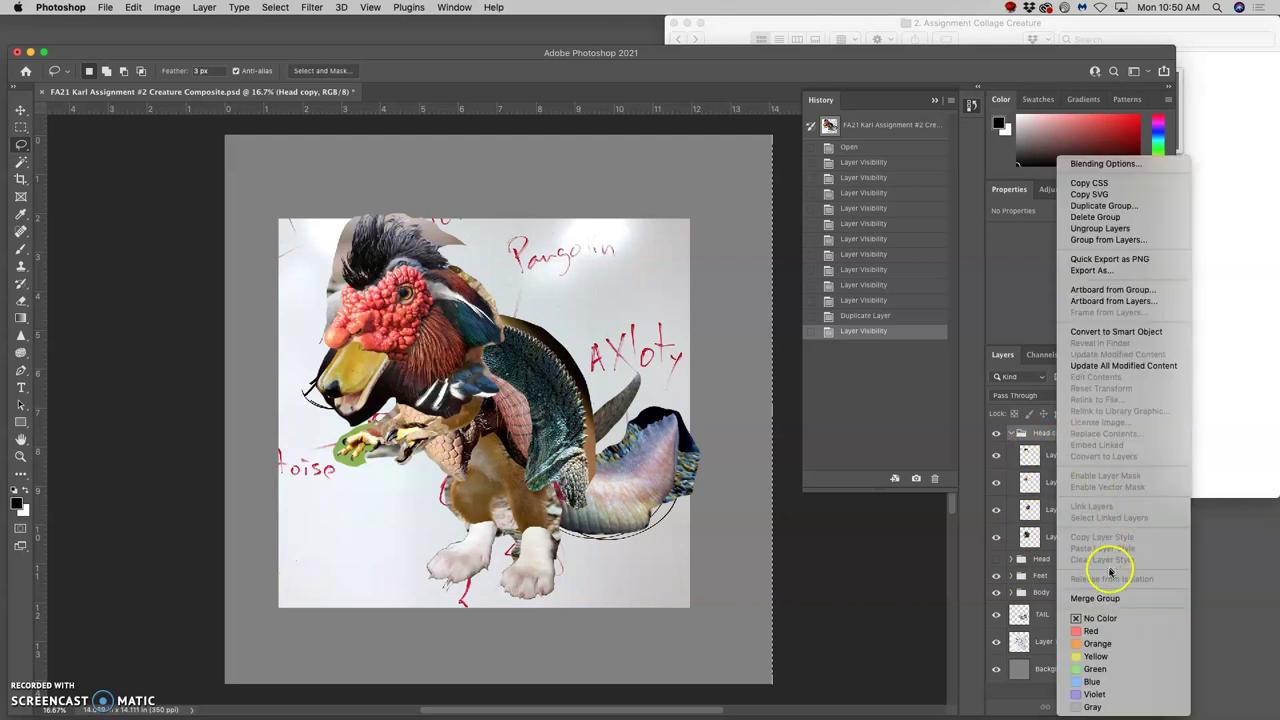
click(1108, 598)
click(996, 441)
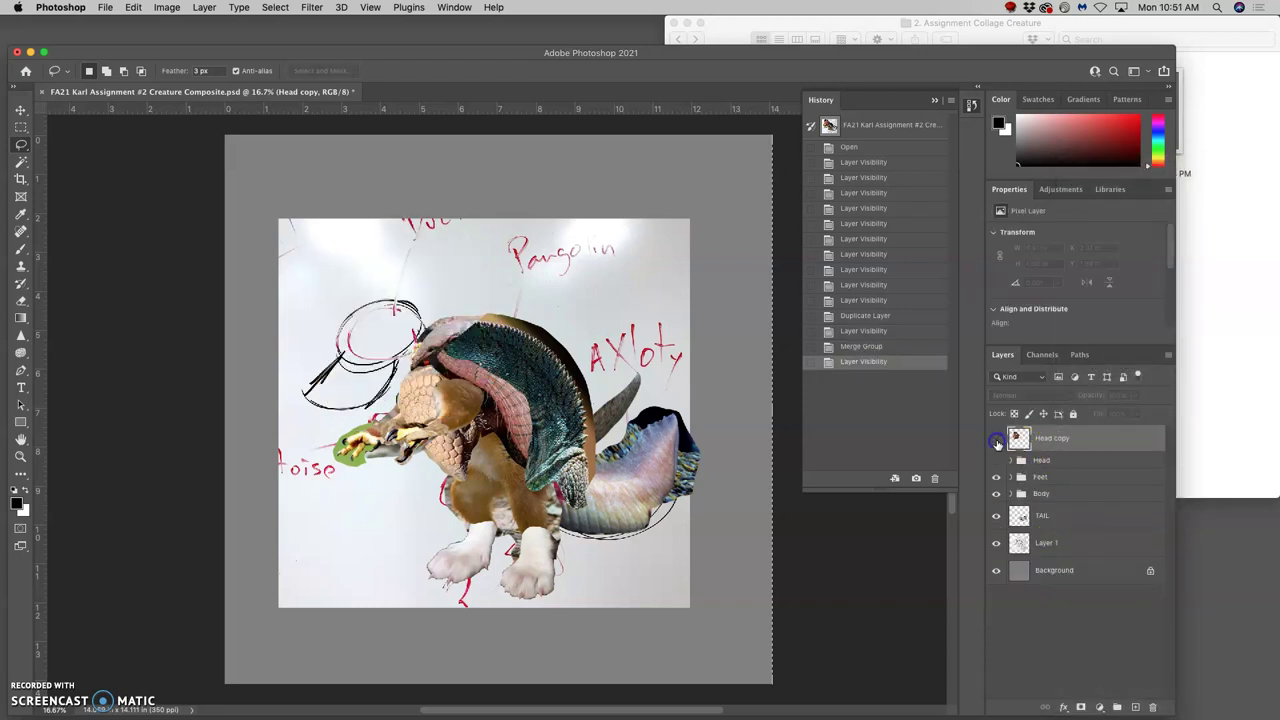
click(996, 441)
click(925, 410)
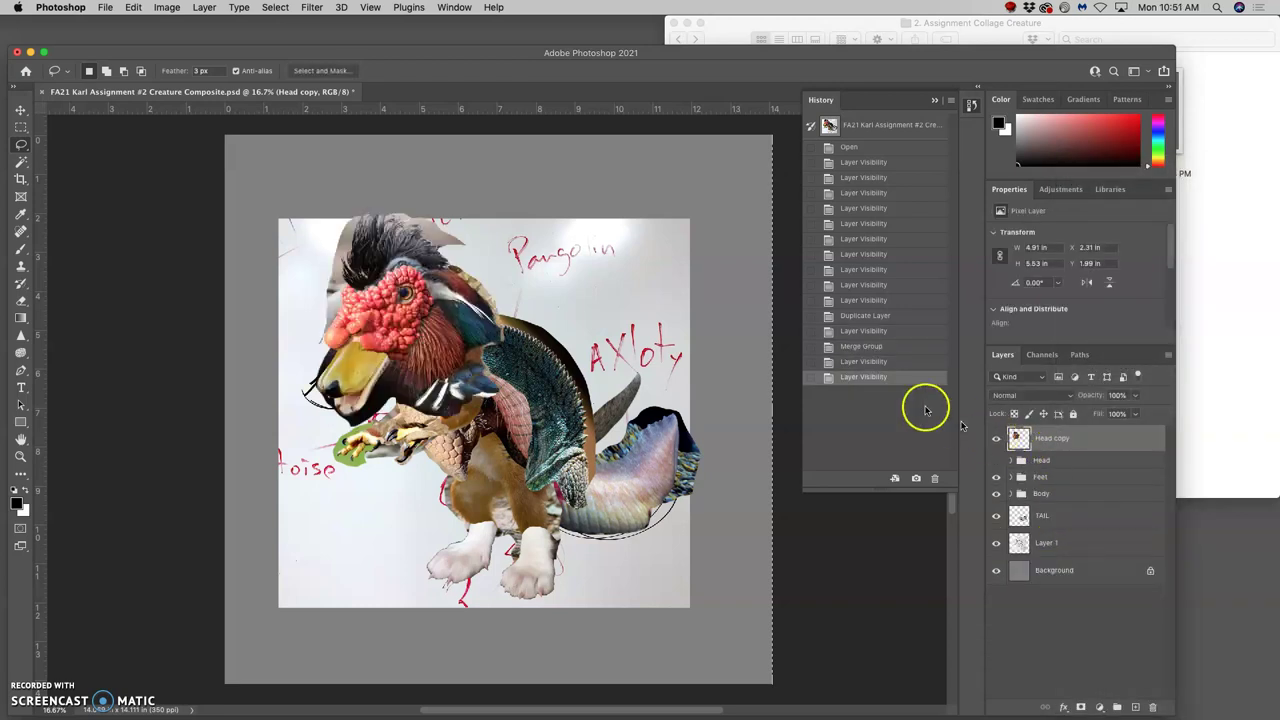
Apply Levels to Head copy, adjusting the midtones and setting output levels to 4–237.
click(996, 440)
click(996, 440)
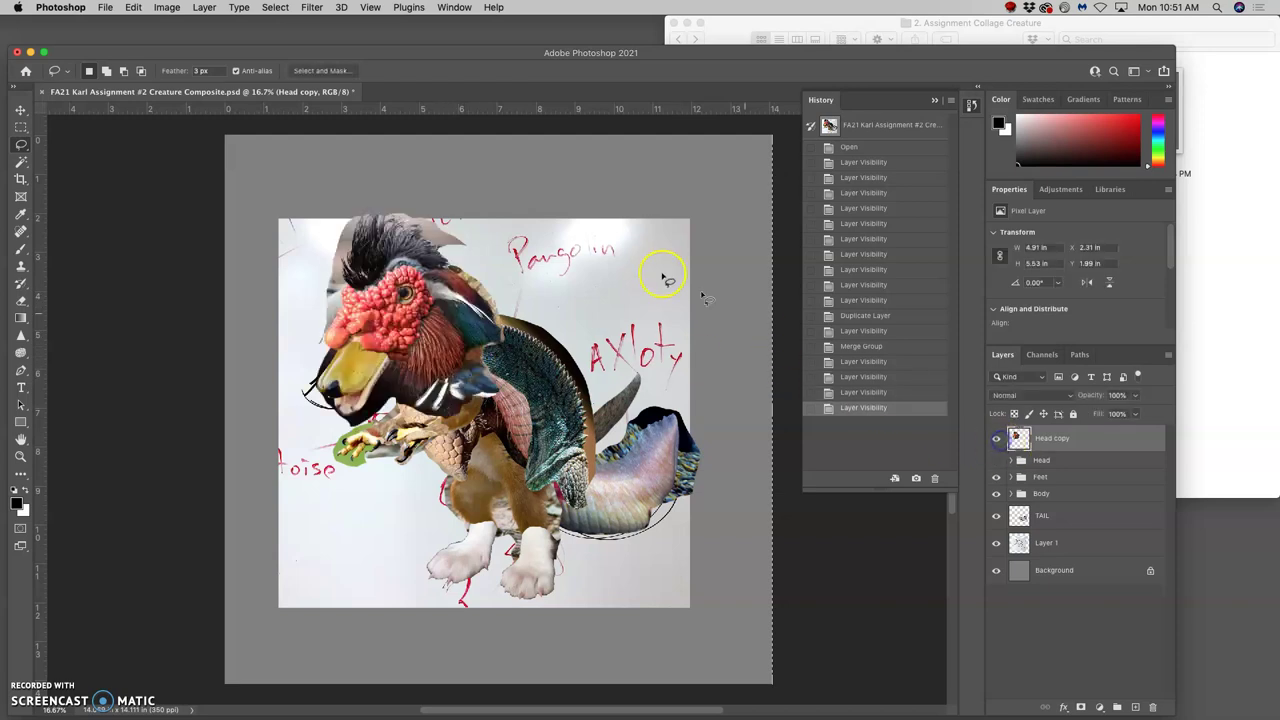
click(167, 8)
mouse_move(194, 43)
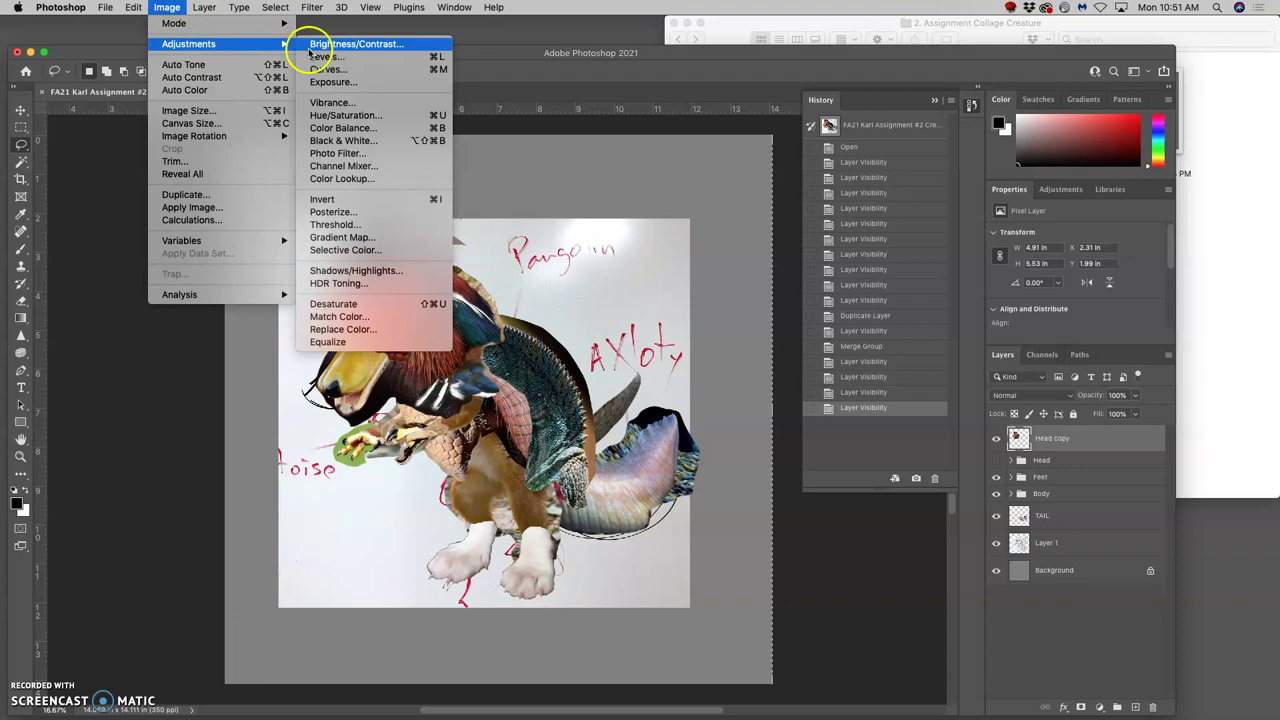
click(323, 57)
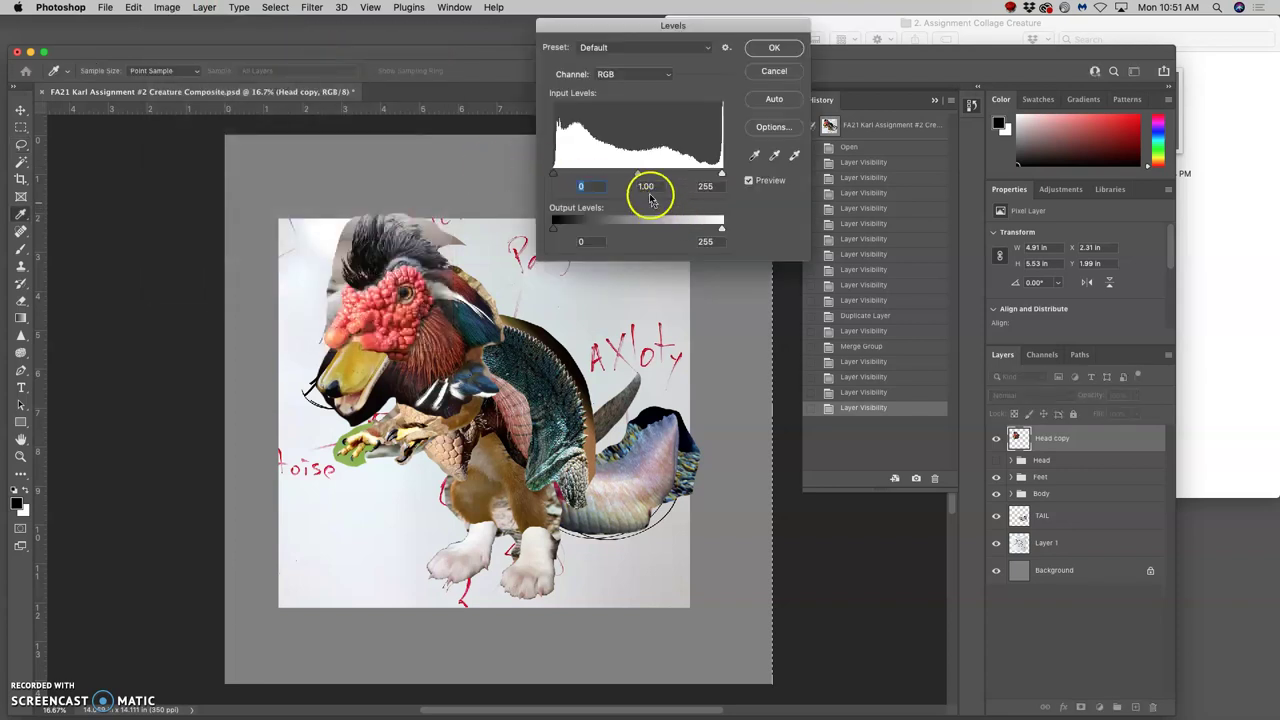
mouse_move(639, 177)
mouse_down()
mouse_move(612, 178)
mouse_move(656, 180)
mouse_move(635, 178)
mouse_up()
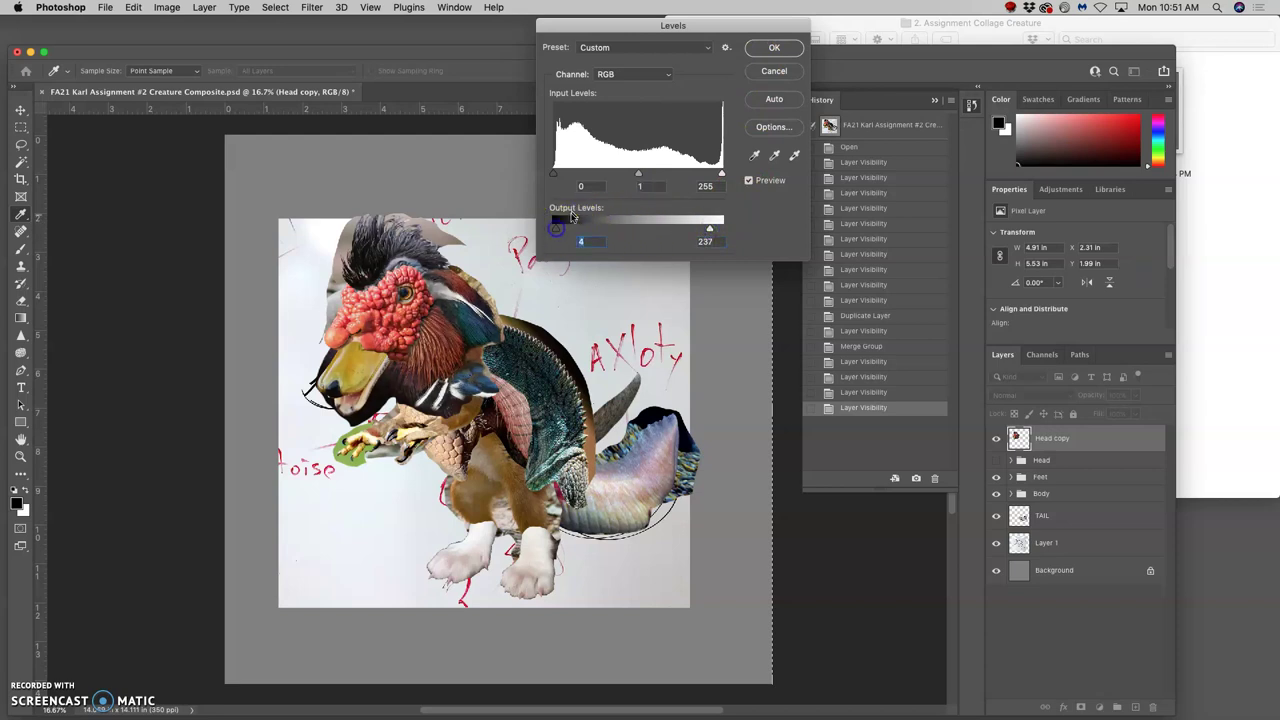
click(772, 50)
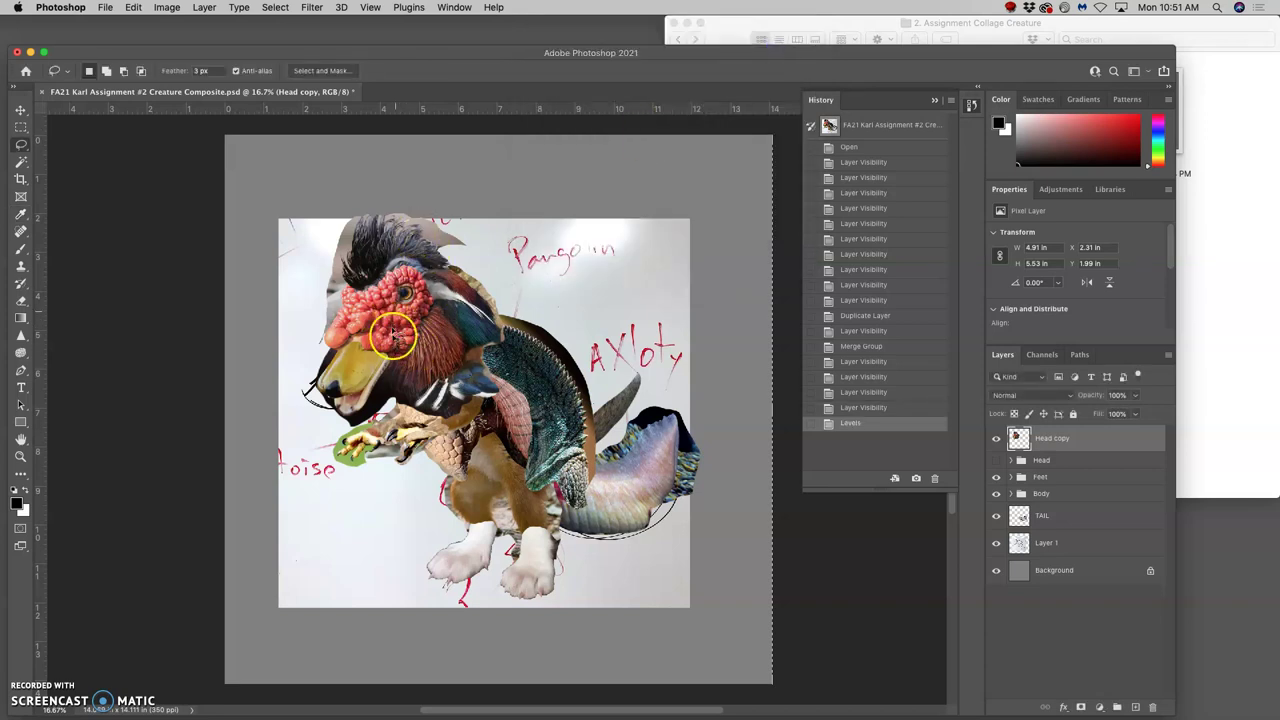
Apply a midtone Color Balance of −9, −1, +17 to Head copy with Preserve Luminosity.
click(165, 8)
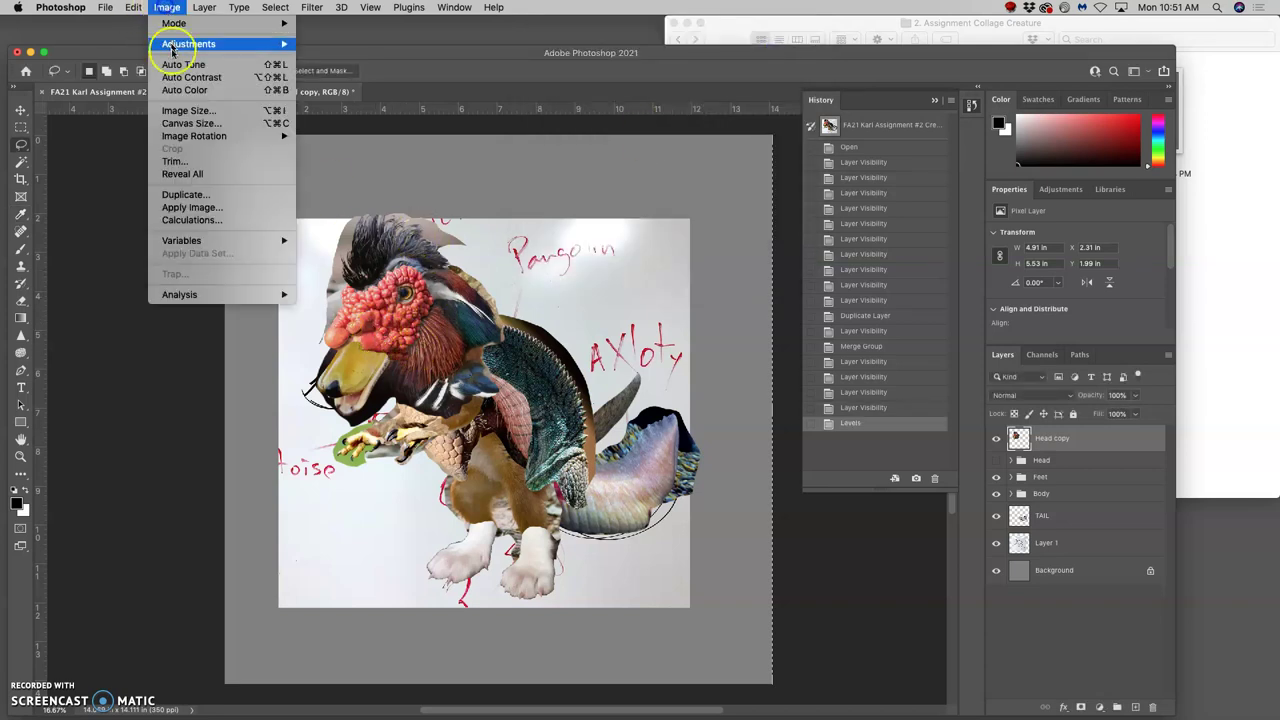
mouse_move(200, 44)
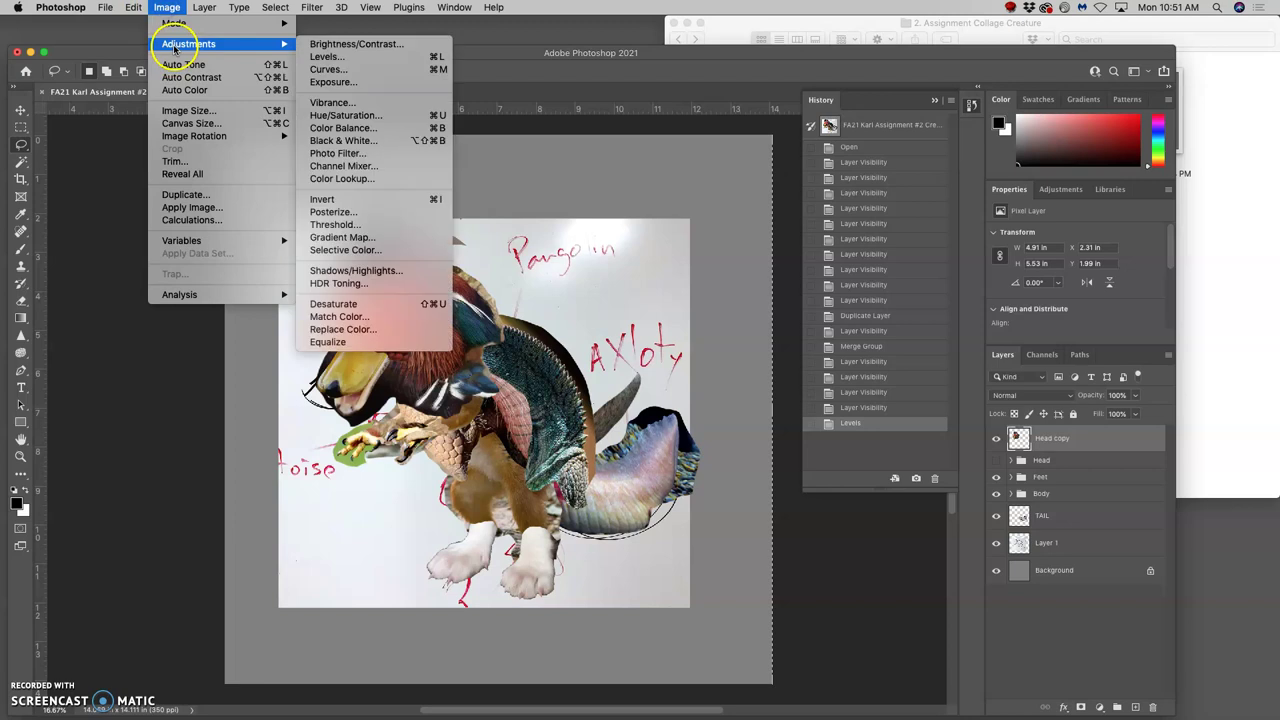
click(340, 128)
drag(739, 406, 738, 410)
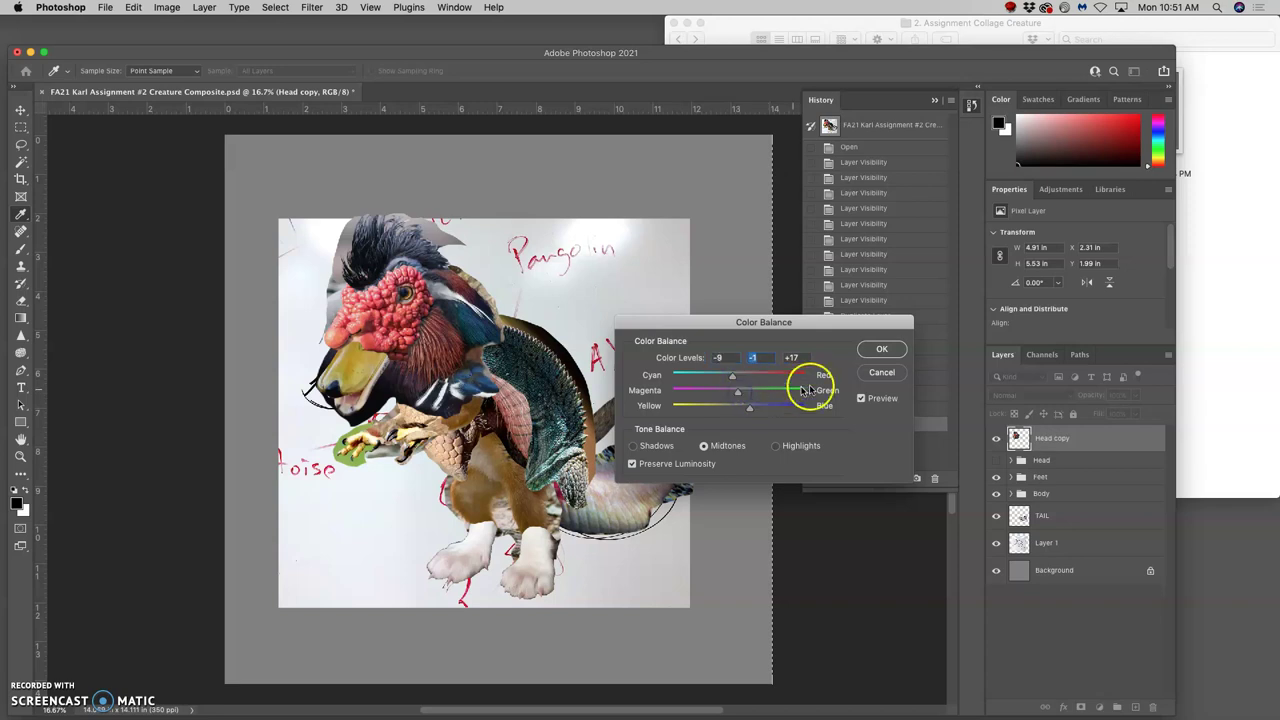
click(878, 350)
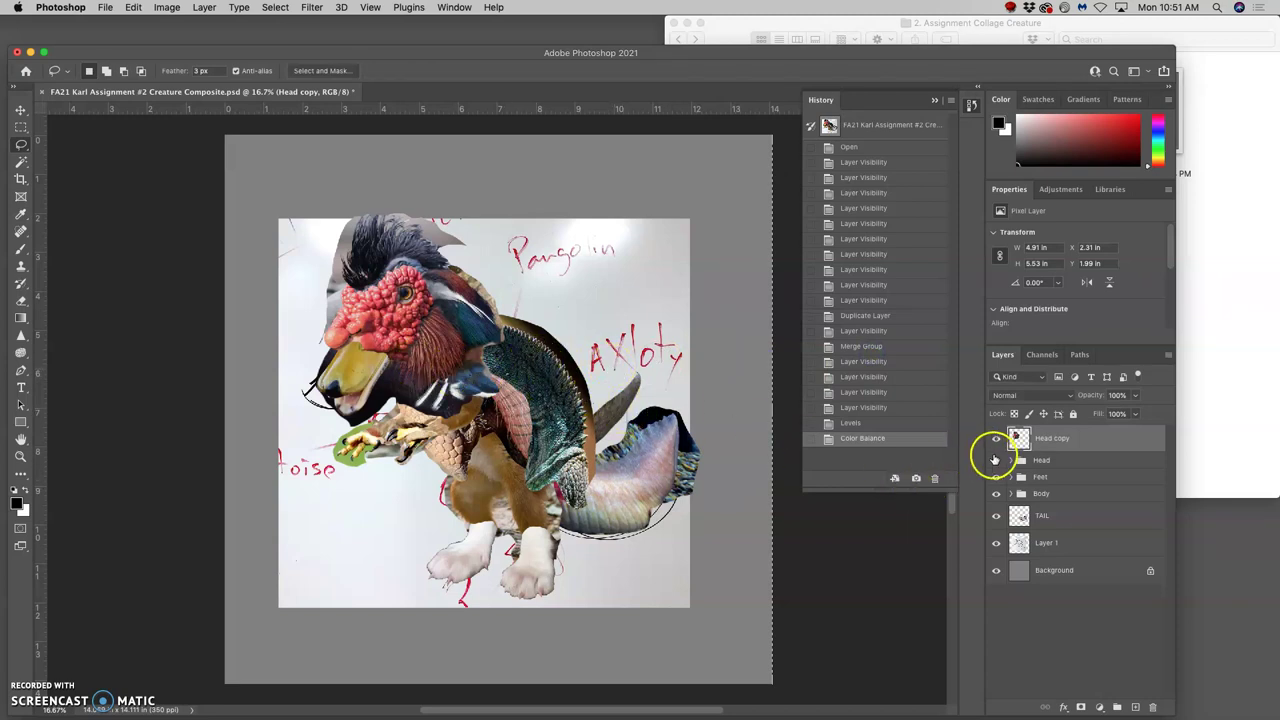
Apply Hue/Saturation to Head copy with Hue −13 and Saturation +1.
click(165, 8)
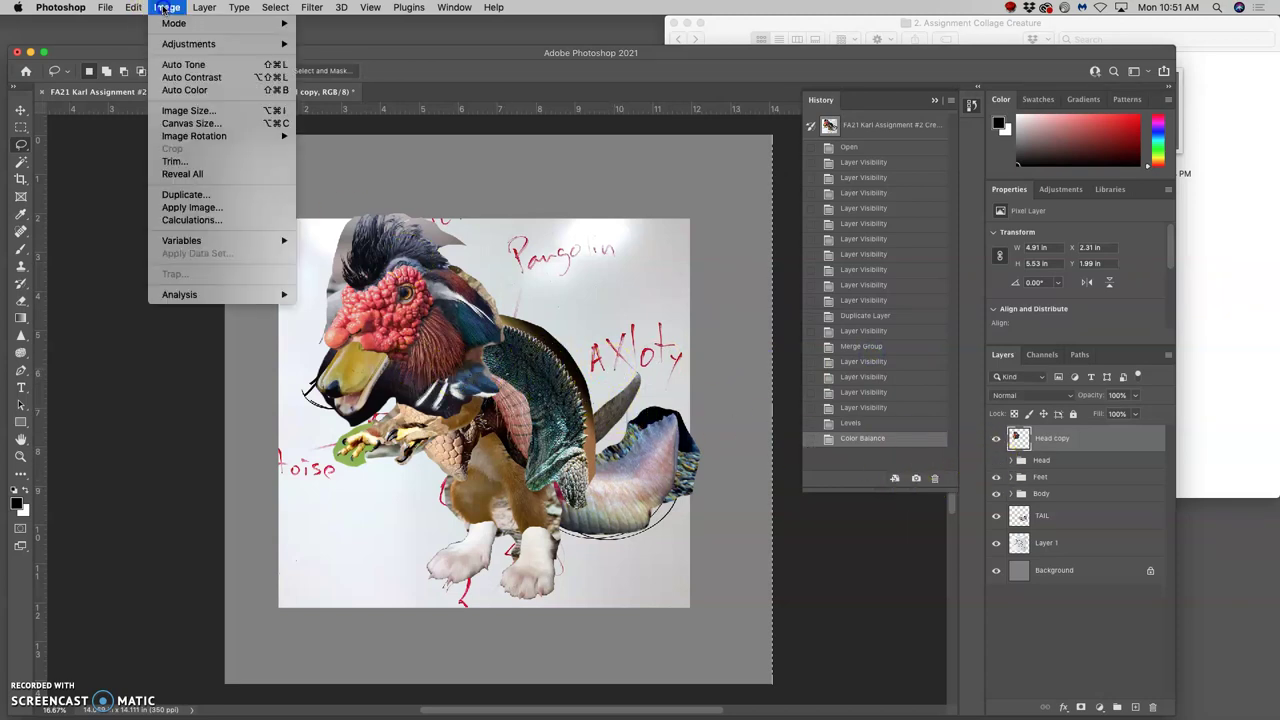
click(500, 152)
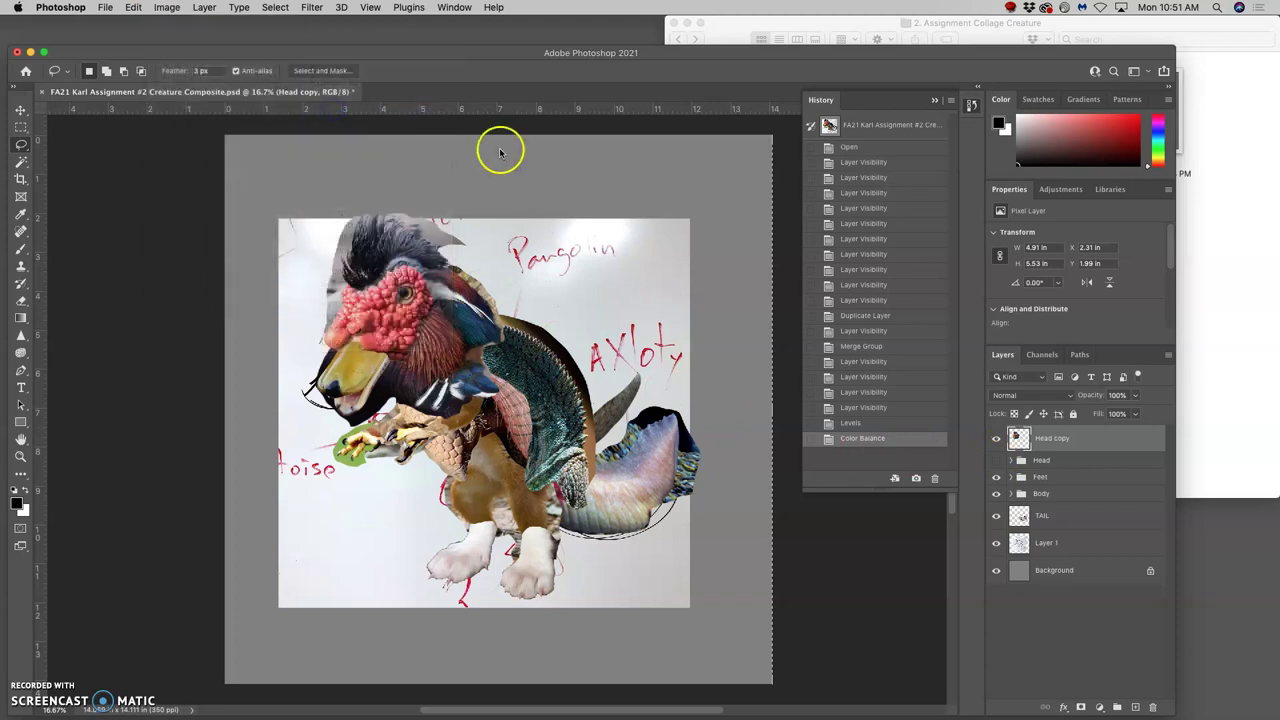
mouse_move(811, 247)
mouse_down()
mouse_move(874, 248)
mouse_move(788, 247)
mouse_move(799, 248)
mouse_up()
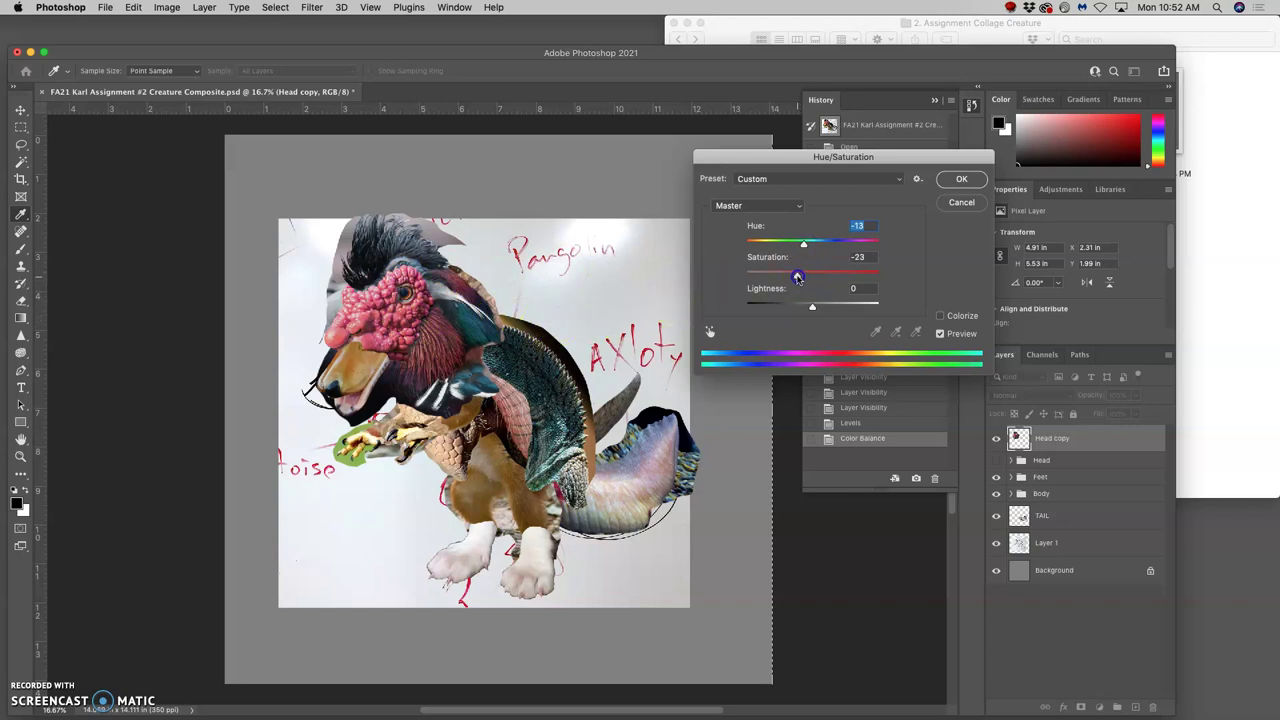
drag(801, 277, 846, 280)
click(958, 179)
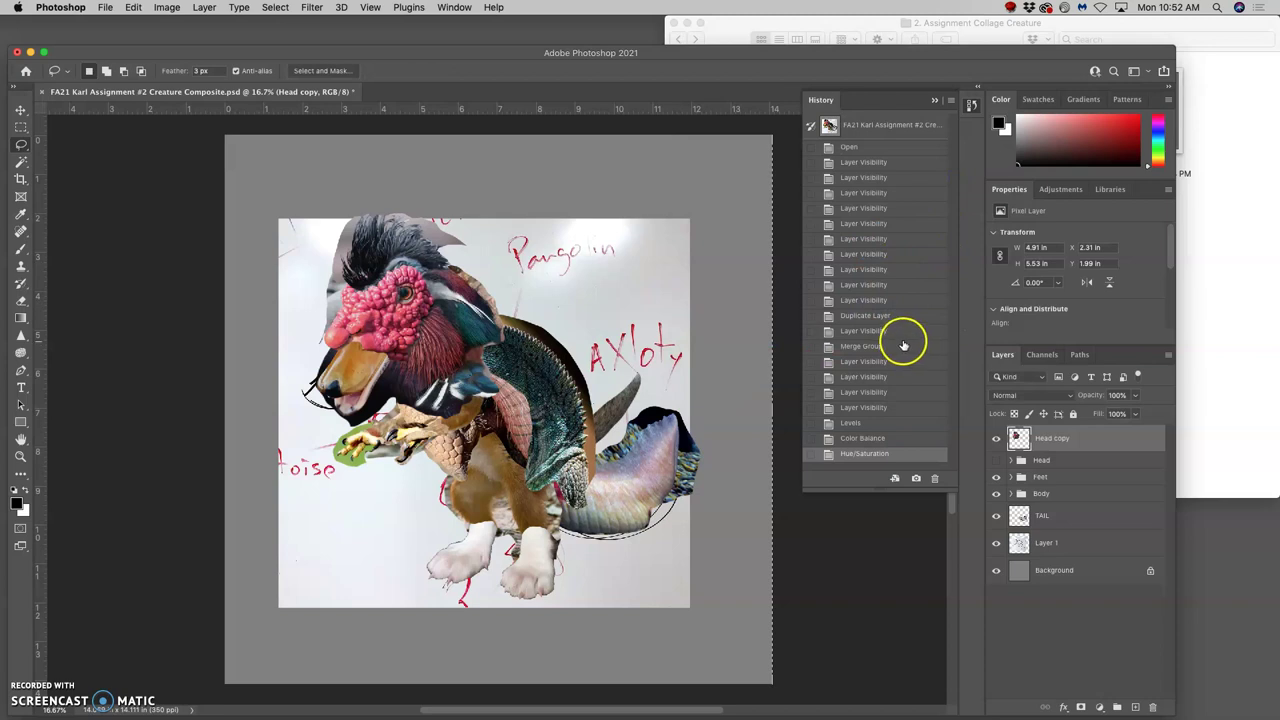
Compare the canvas with Head copy on and off, then hide the Head group and Head copy.
click(996, 440)
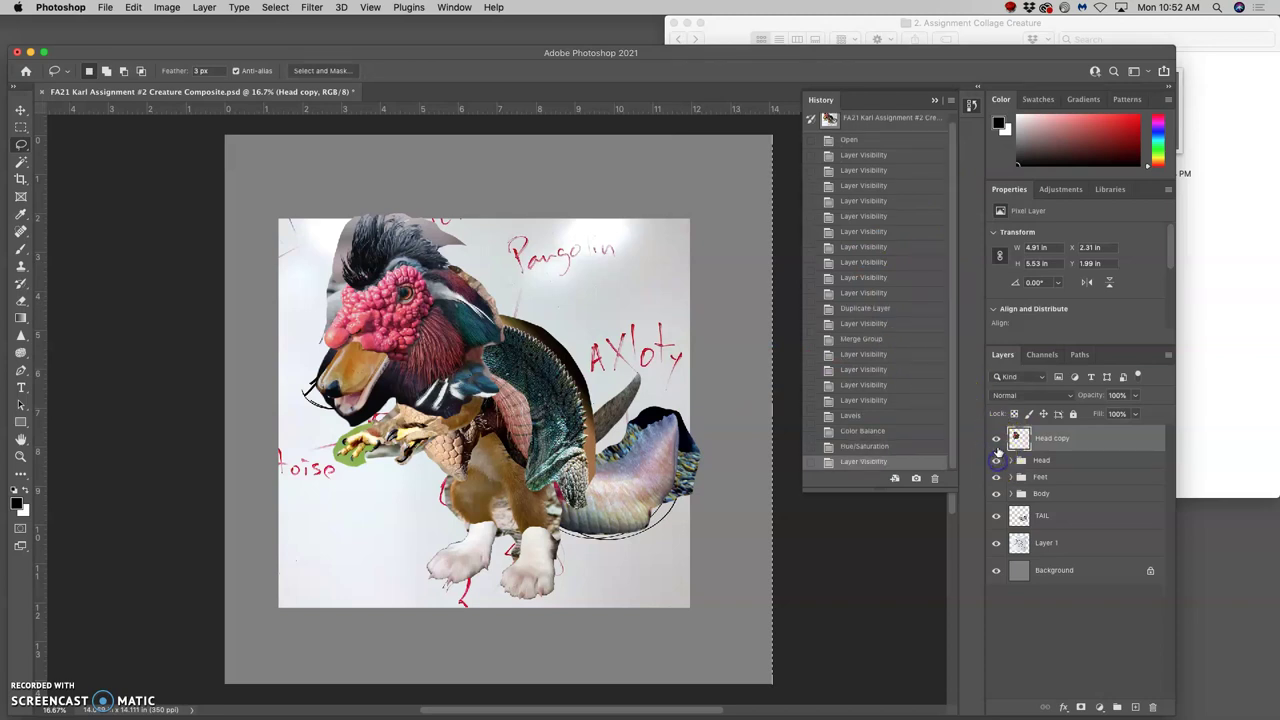
click(996, 440)
click(996, 440)
click(996, 440)
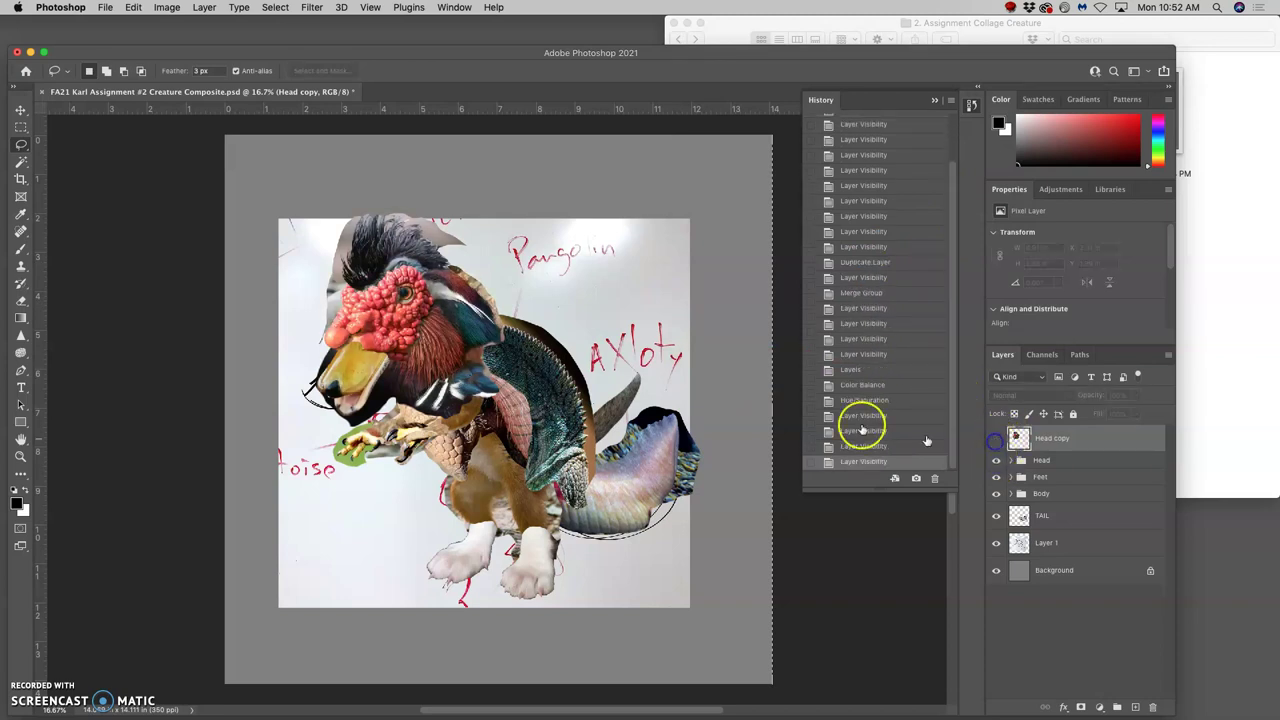
click(996, 440)
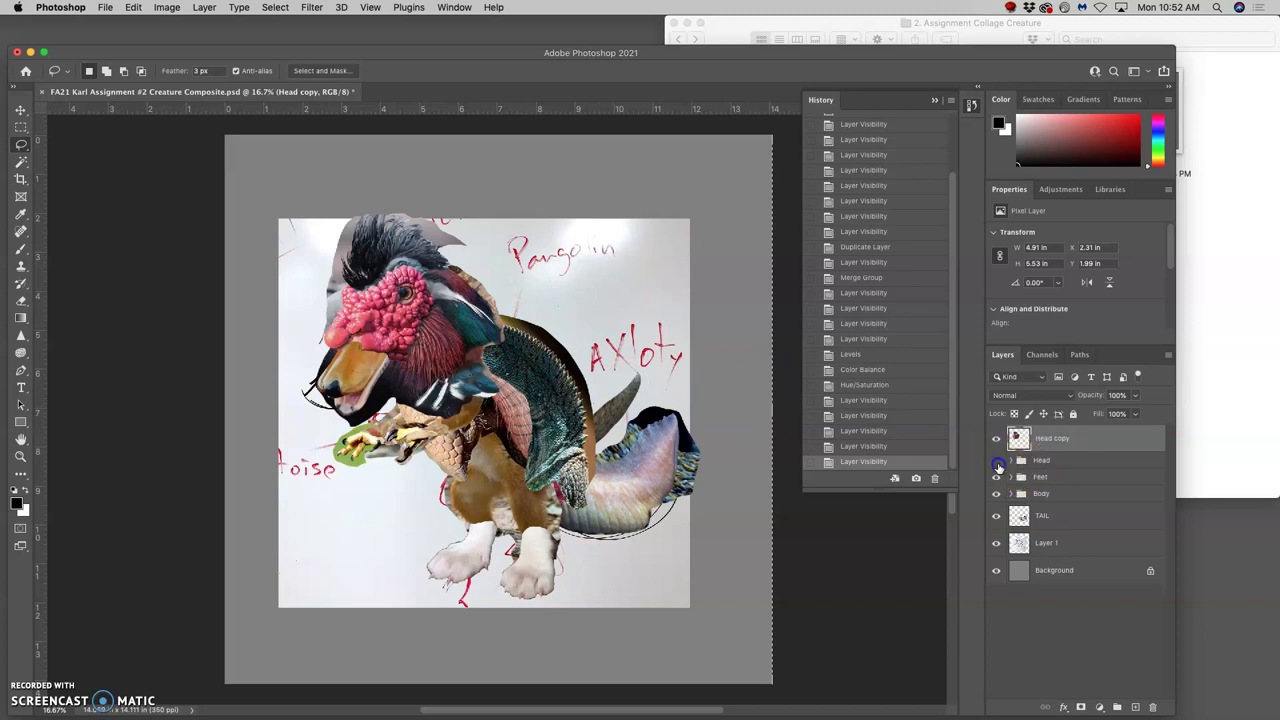
click(997, 462)
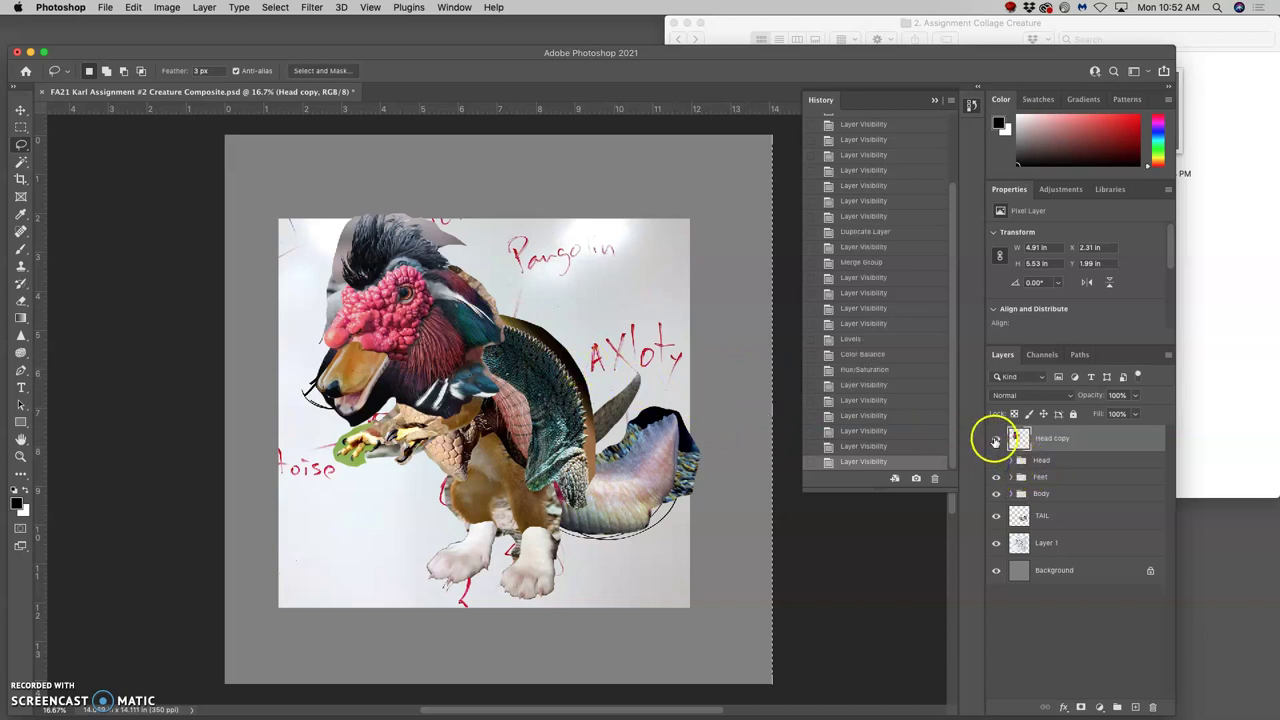
click(995, 440)
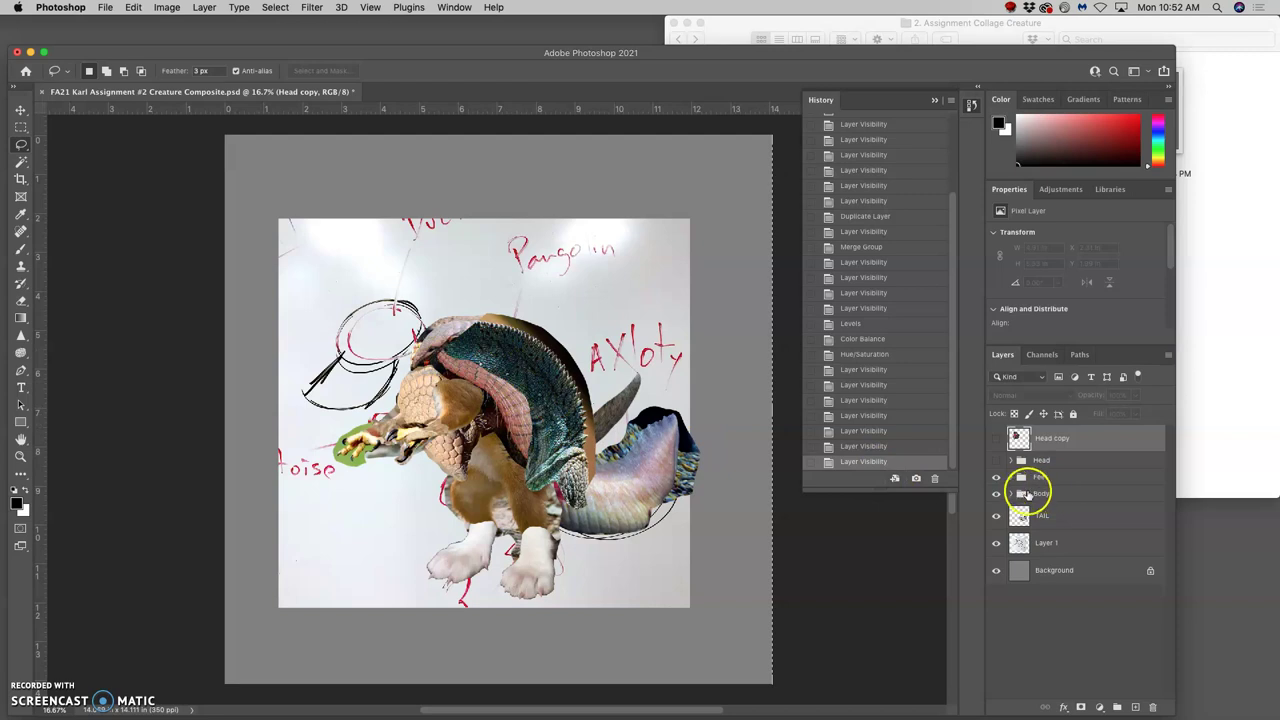
Expand the Body group and select Layer 9, the green chameleon-scale piece.
click(1010, 494)
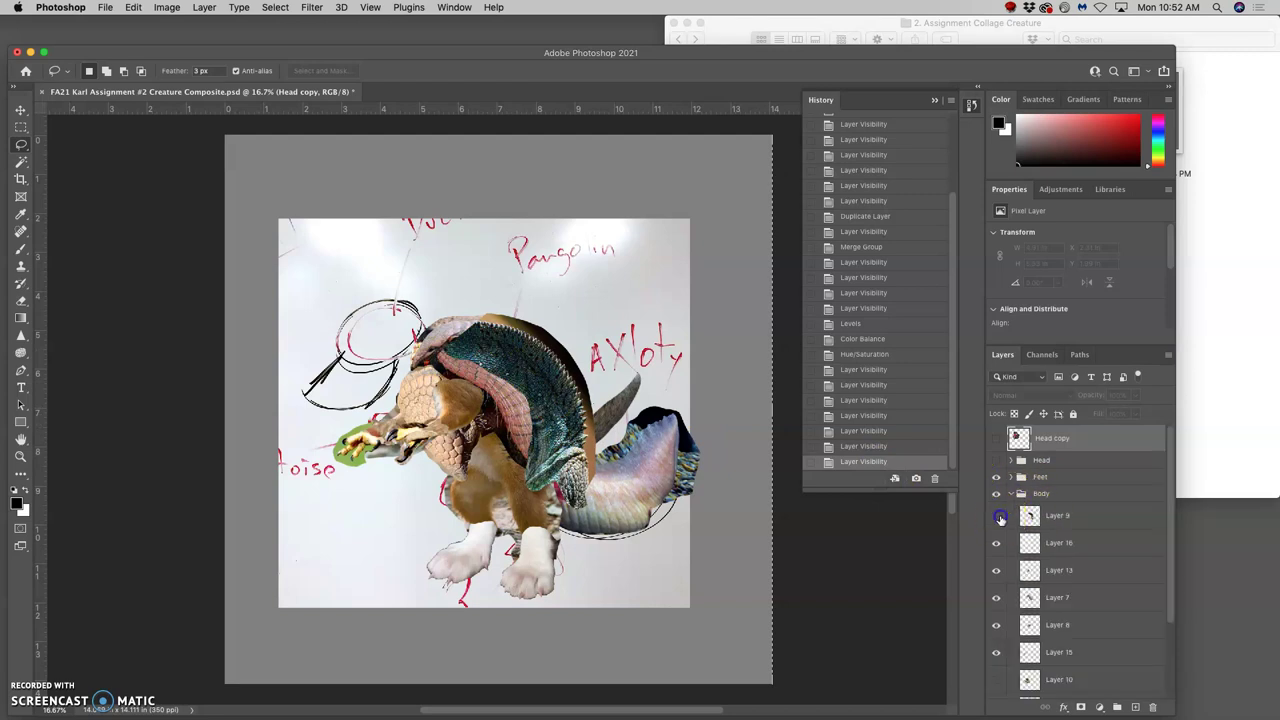
click(996, 516)
click(996, 516)
click(996, 516)
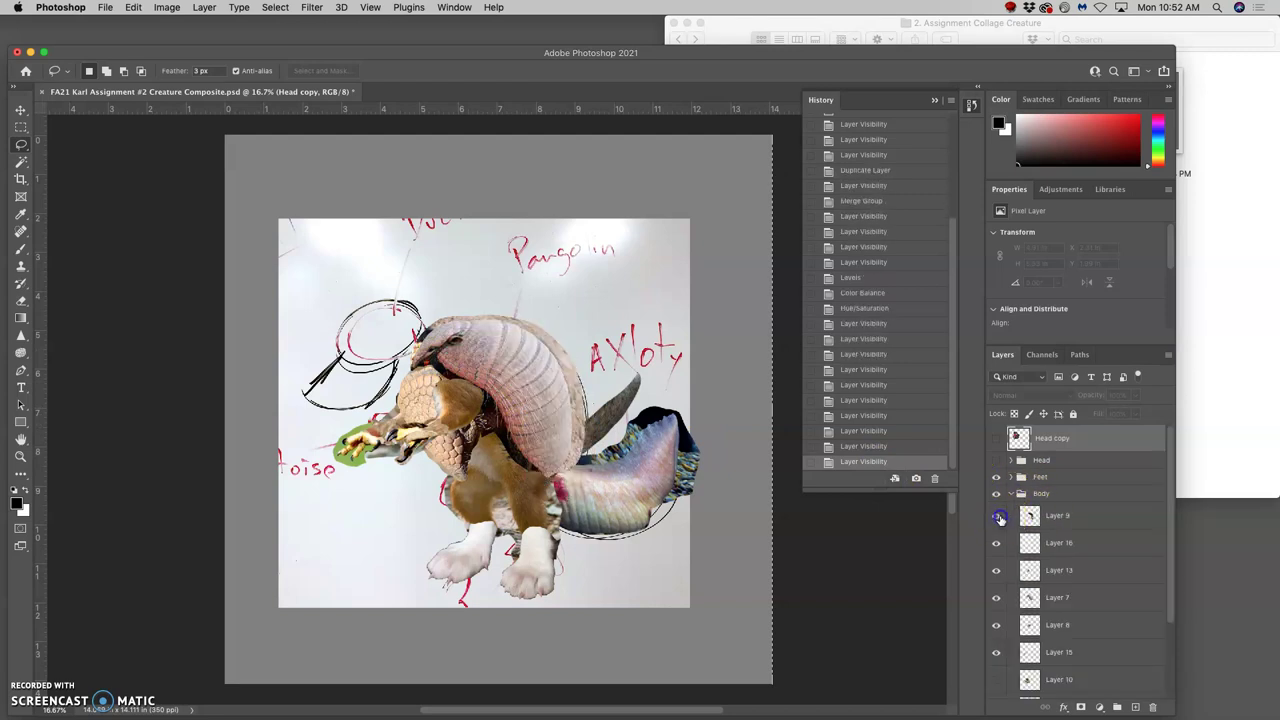
click(996, 516)
click(1057, 517)
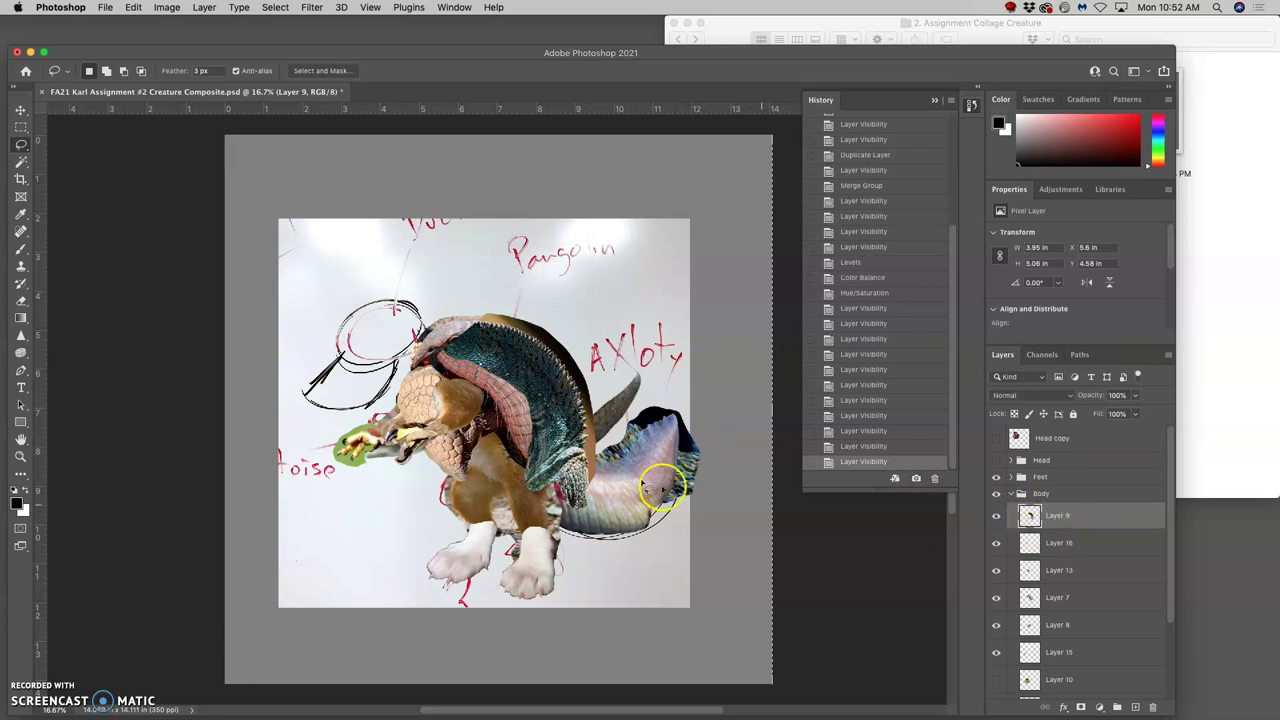
click(996, 519)
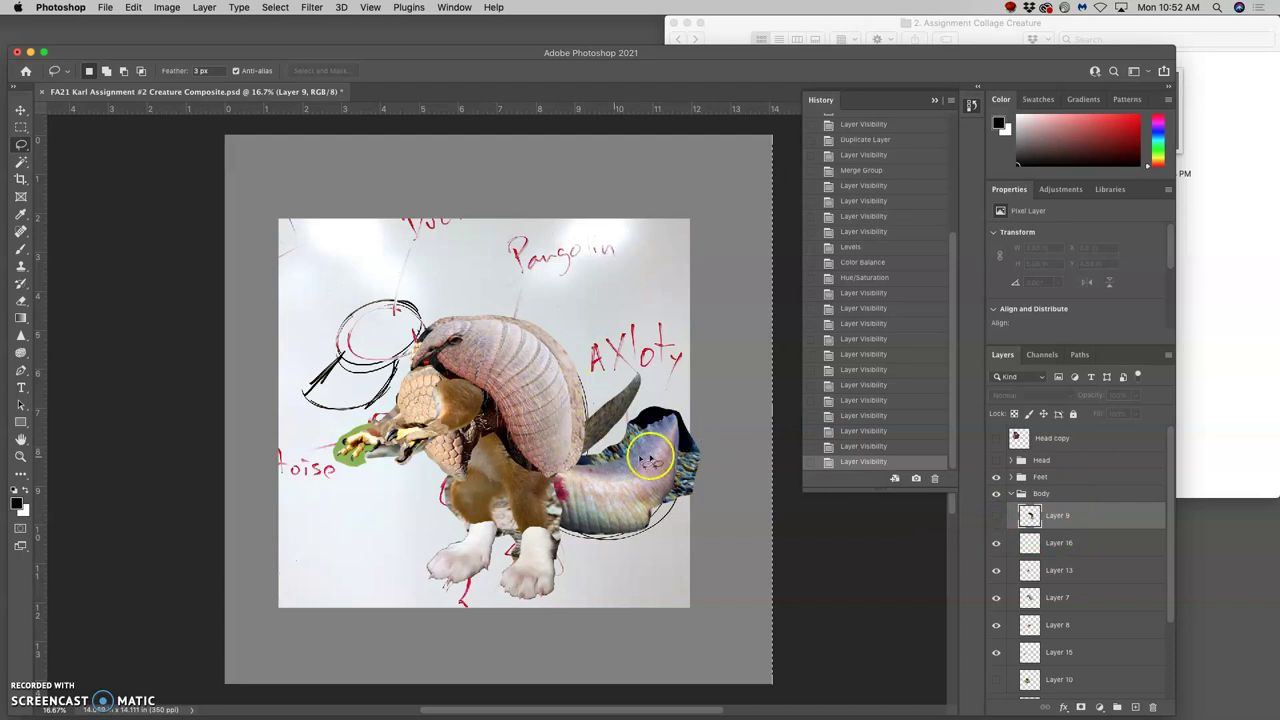
click(996, 515)
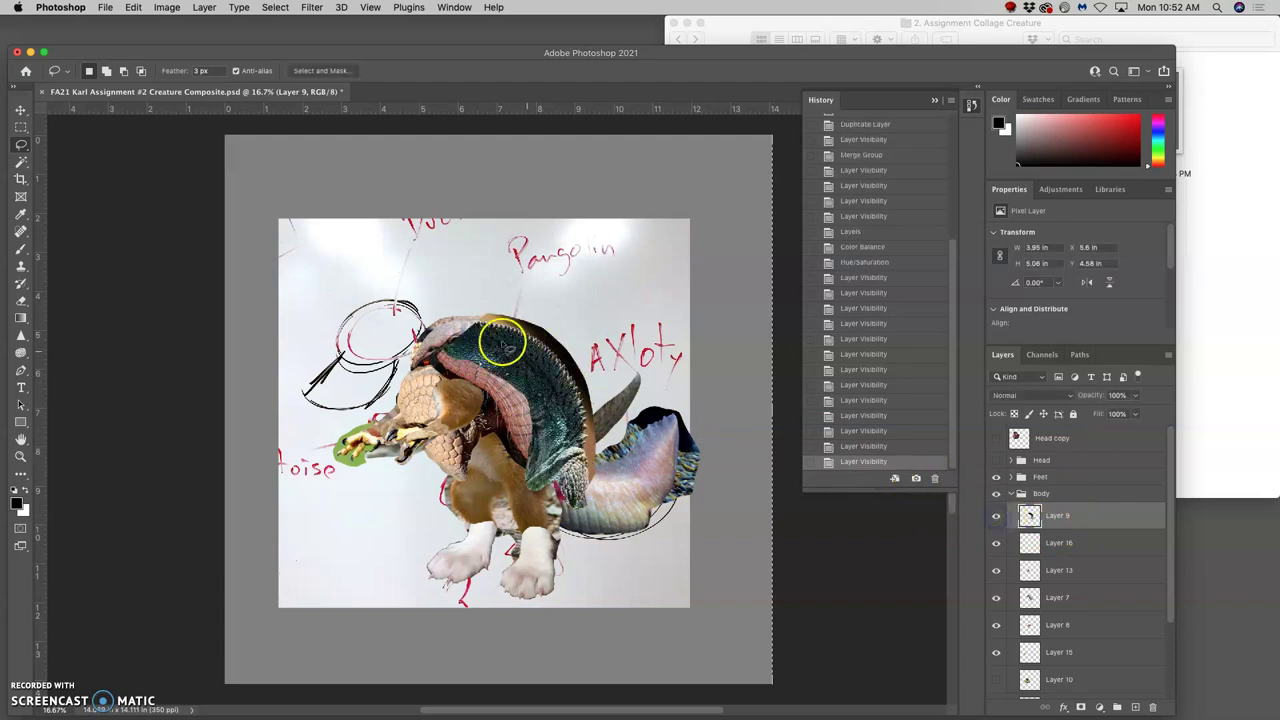
Apply Levels to Layer 9 with midtone 1.51 and output levels 9–234.
click(167, 7)
mouse_move(172, 44)
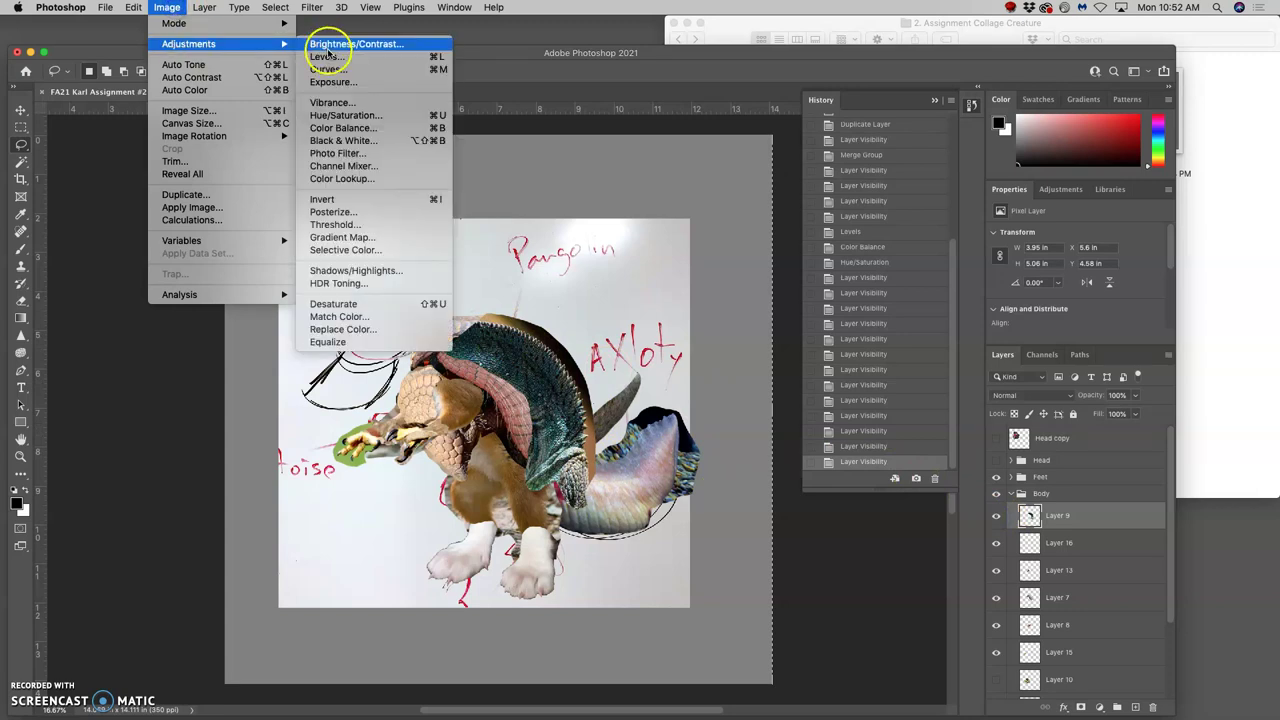
click(370, 58)
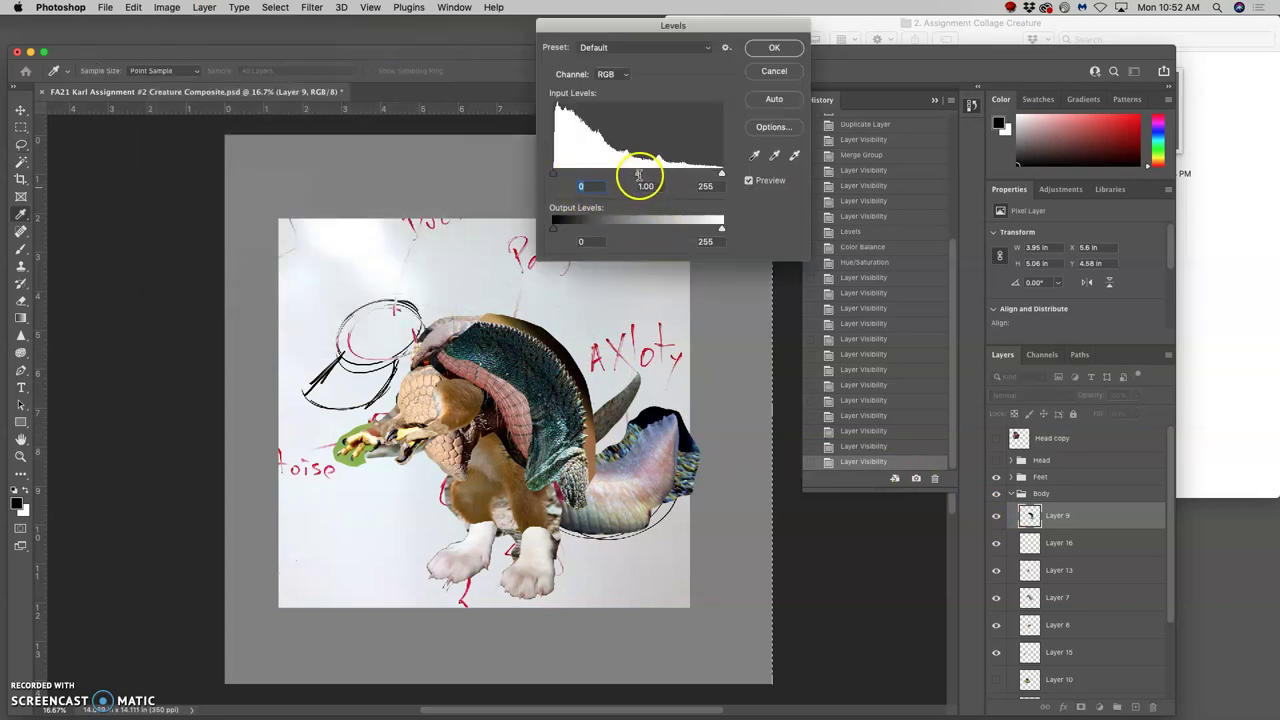
drag(639, 175, 614, 175)
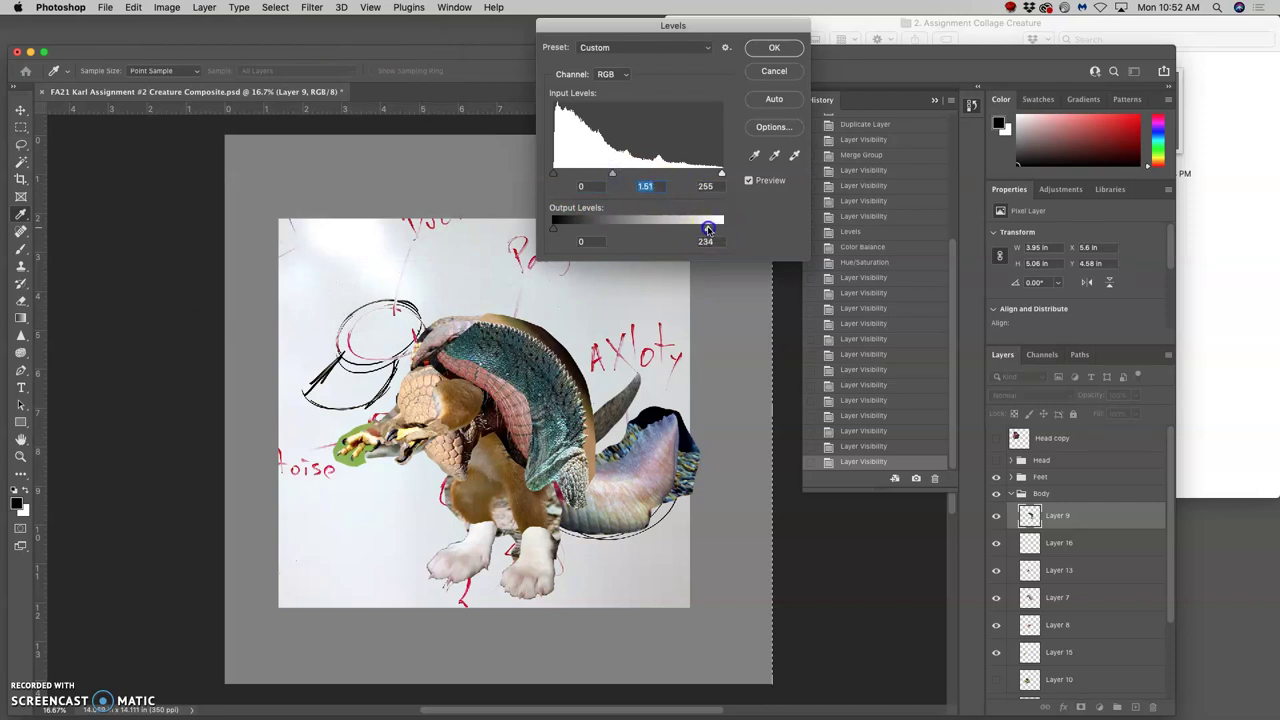
drag(708, 229, 708, 229)
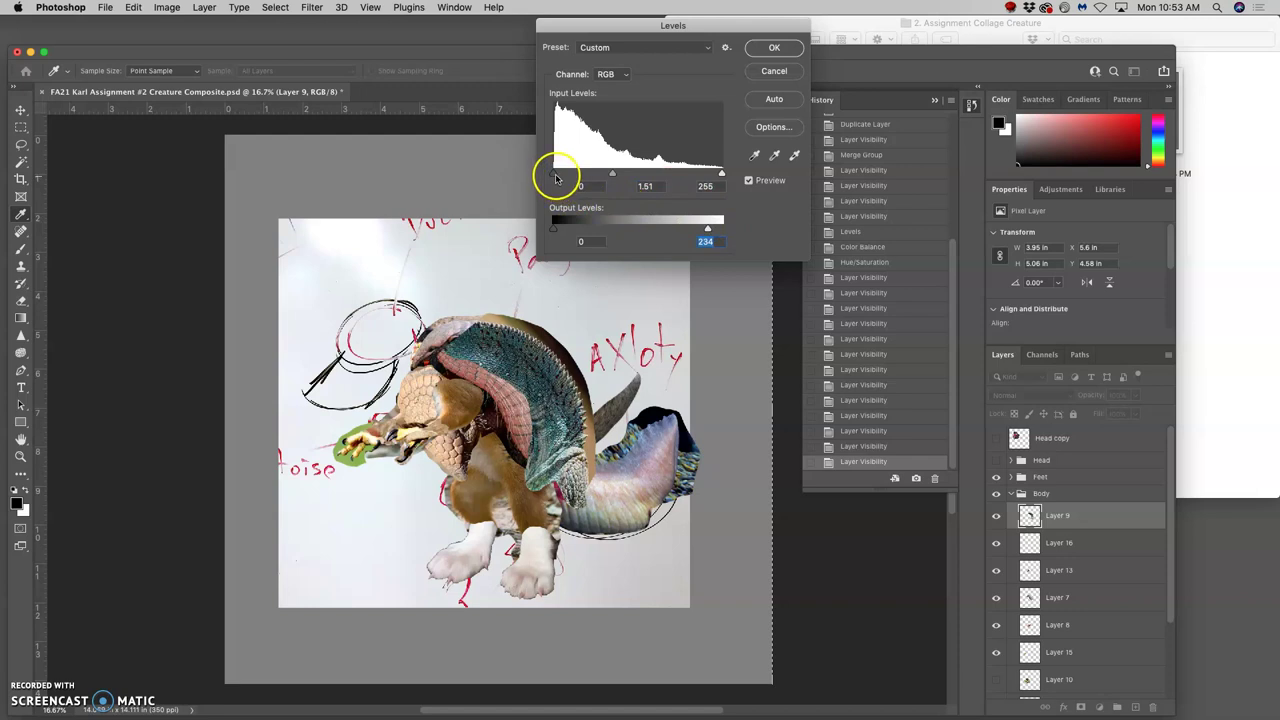
drag(556, 178, 546, 175)
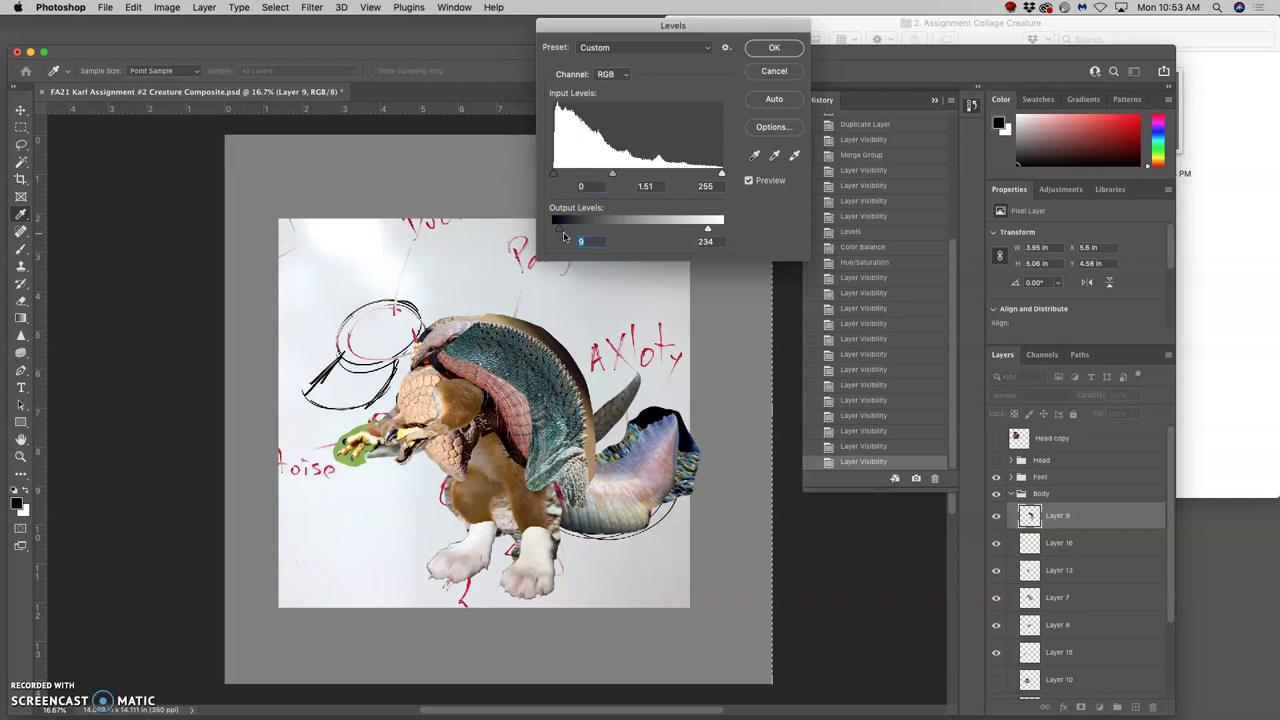
key(super+plus)
key(super+plus)
click(785, 48)
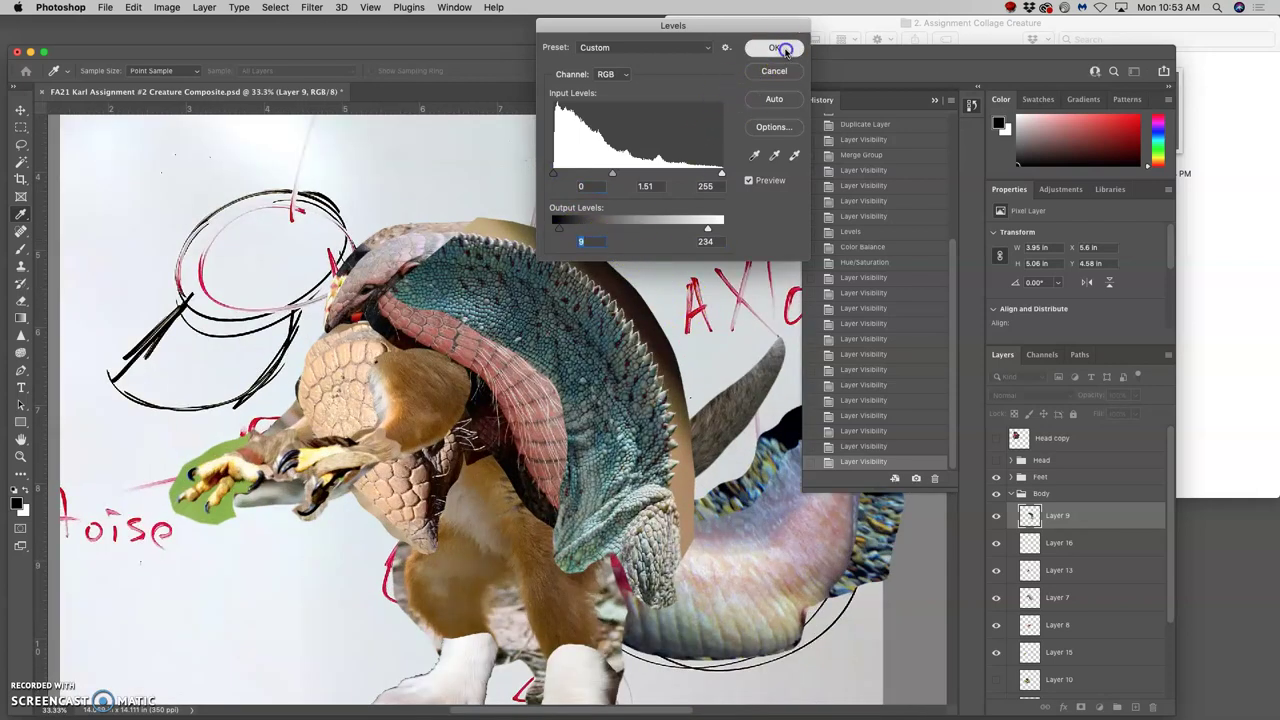
Recheck the Levels step in History, then apply midtone Color Balance +20, 0, −20 to Layer 9.
click(862, 447)
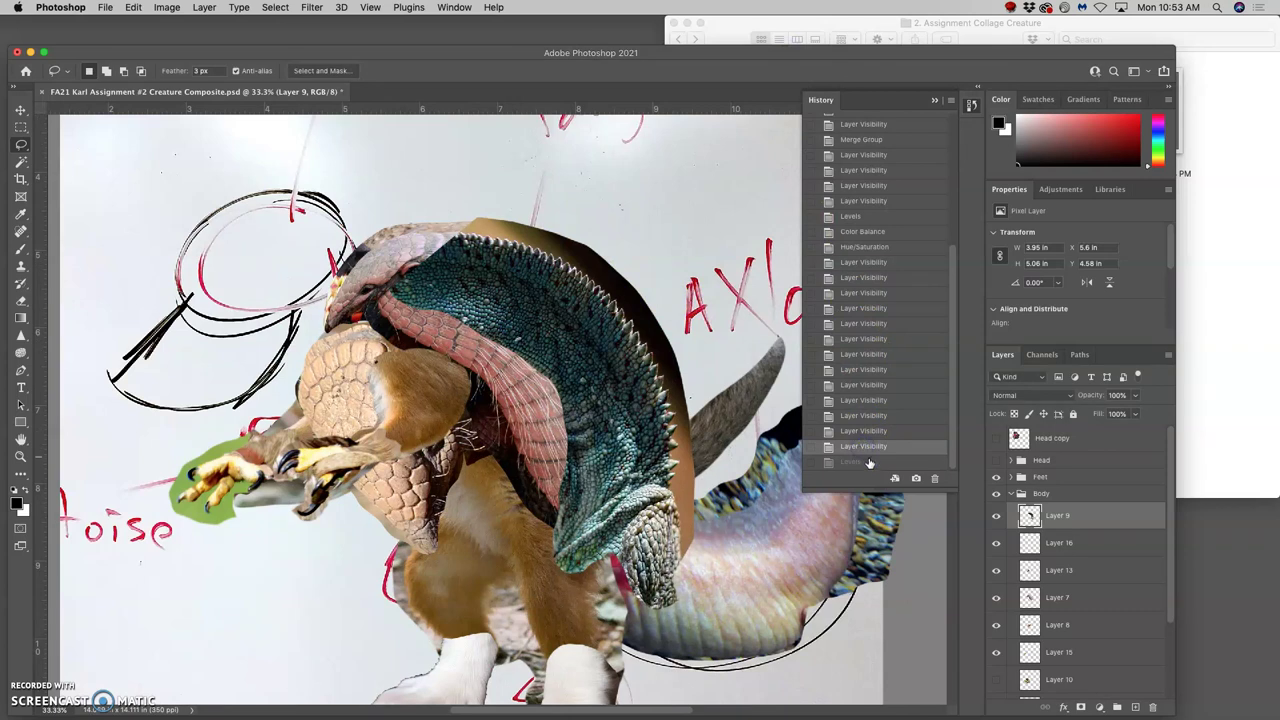
click(864, 463)
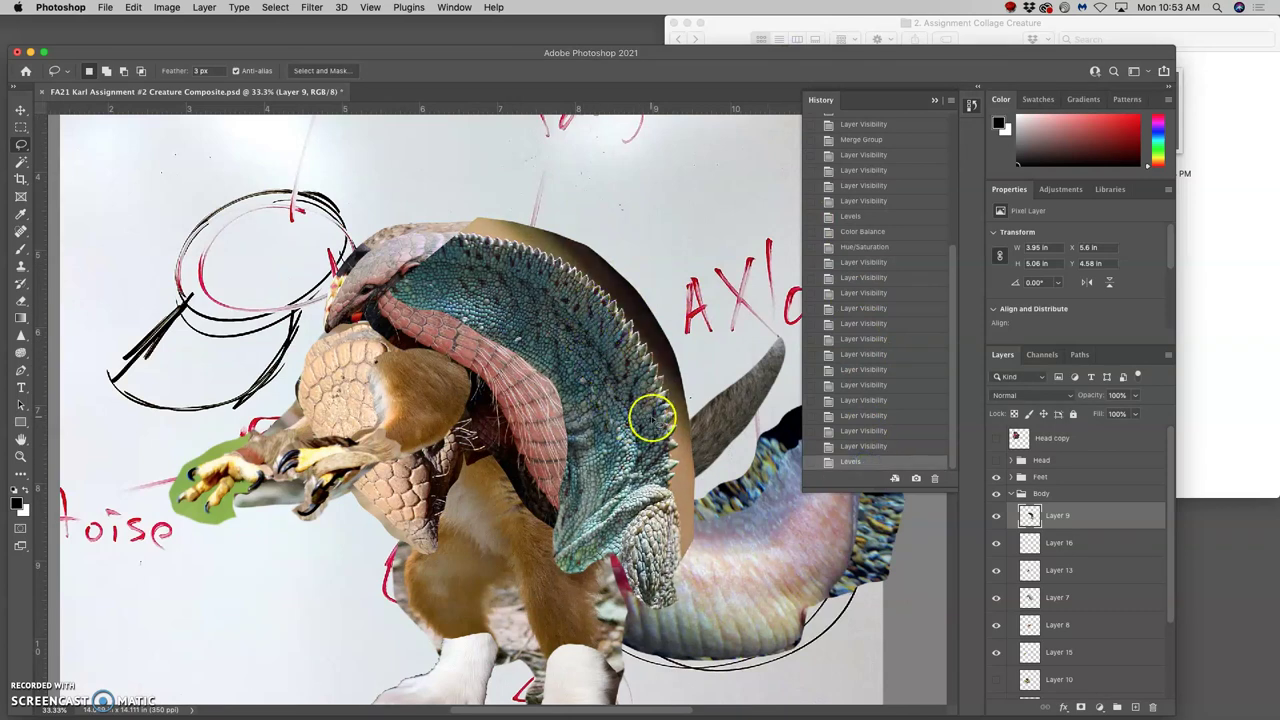
click(166, 8)
mouse_move(176, 44)
click(330, 127)
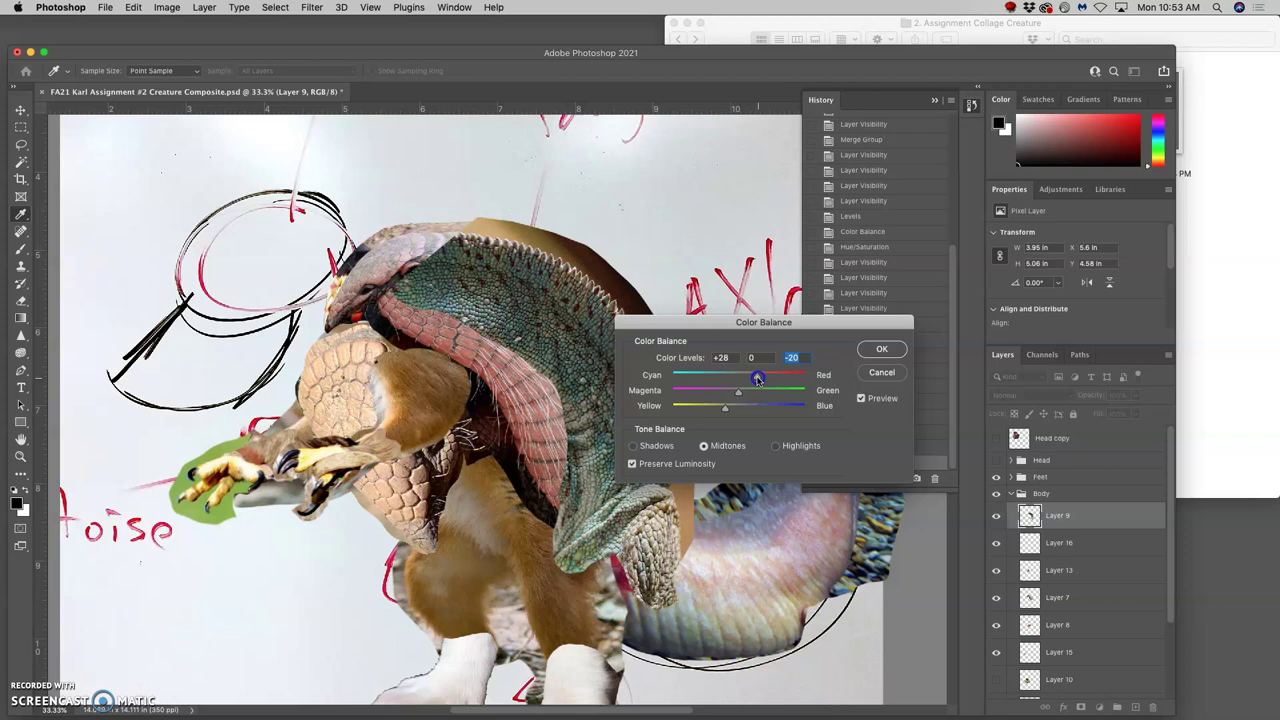
drag(755, 379, 751, 376)
click(878, 349)
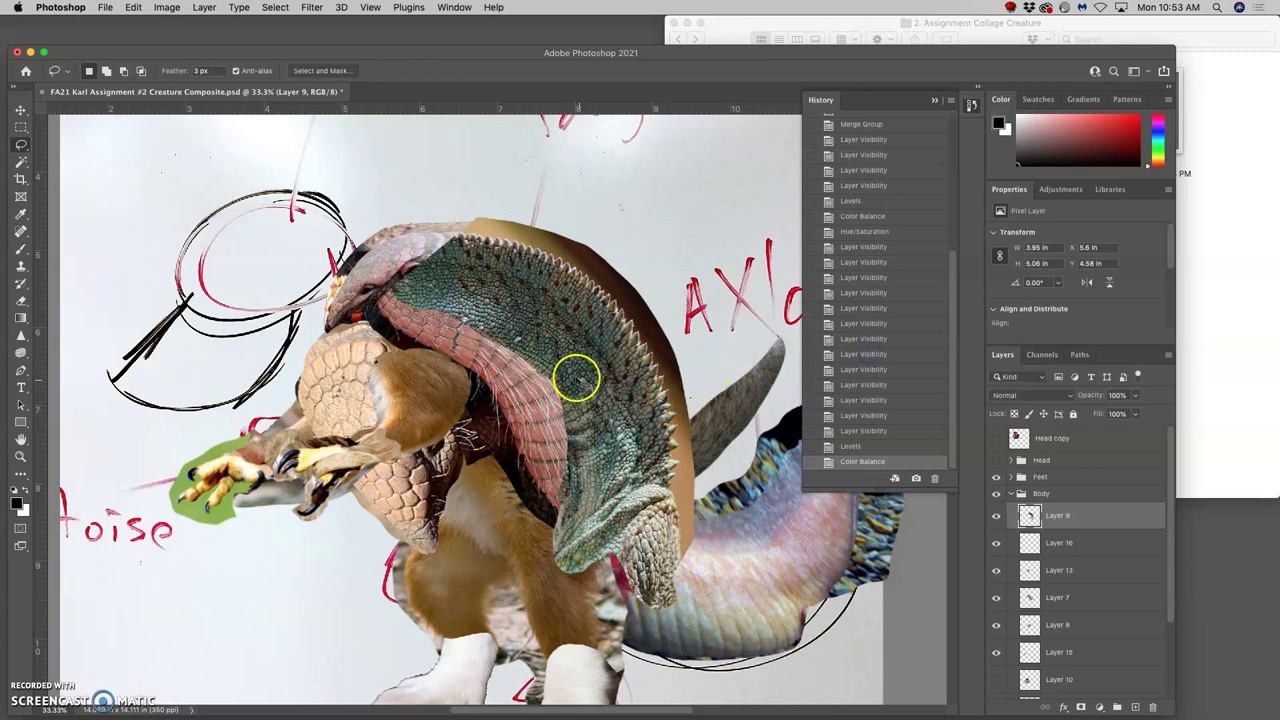
Apply Hue/Saturation to Layer 9: Hue −1, Saturation +13, Lightness 0.
click(166, 8)
mouse_move(200, 44)
click(343, 116)
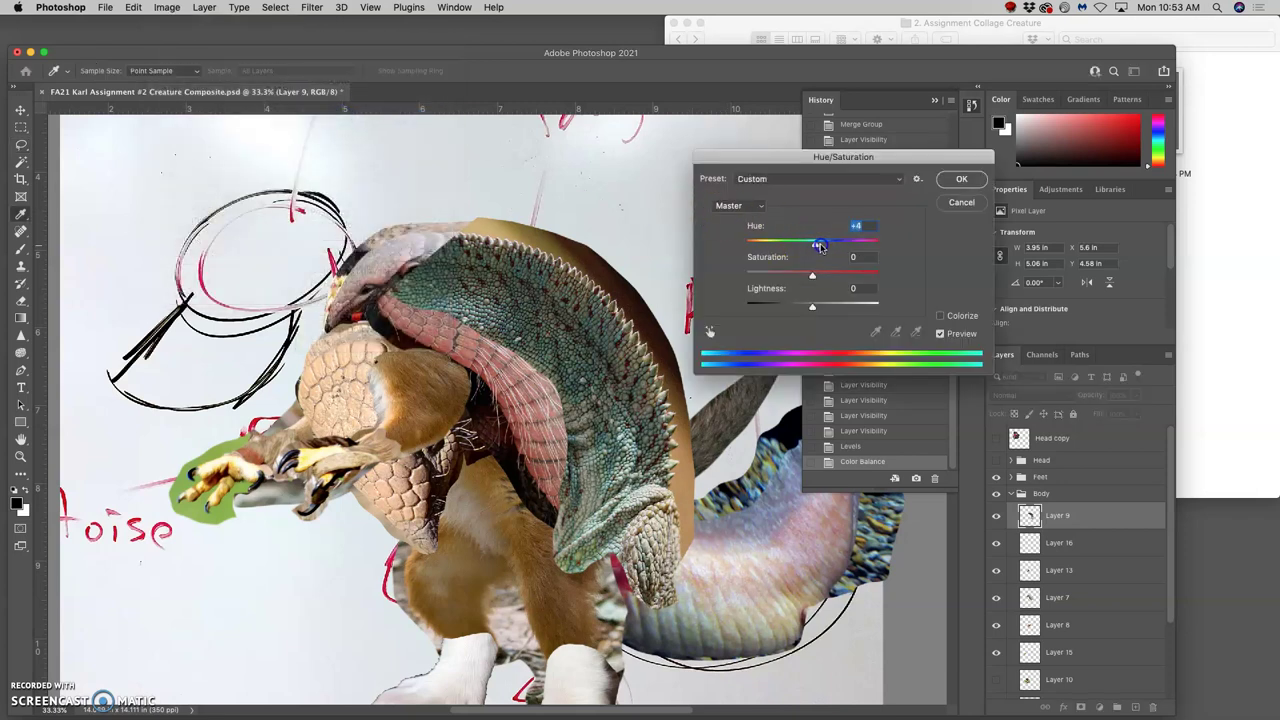
mouse_move(818, 246)
mouse_down()
mouse_move(776, 246)
mouse_move(840, 246)
mouse_move(812, 246)
mouse_up()
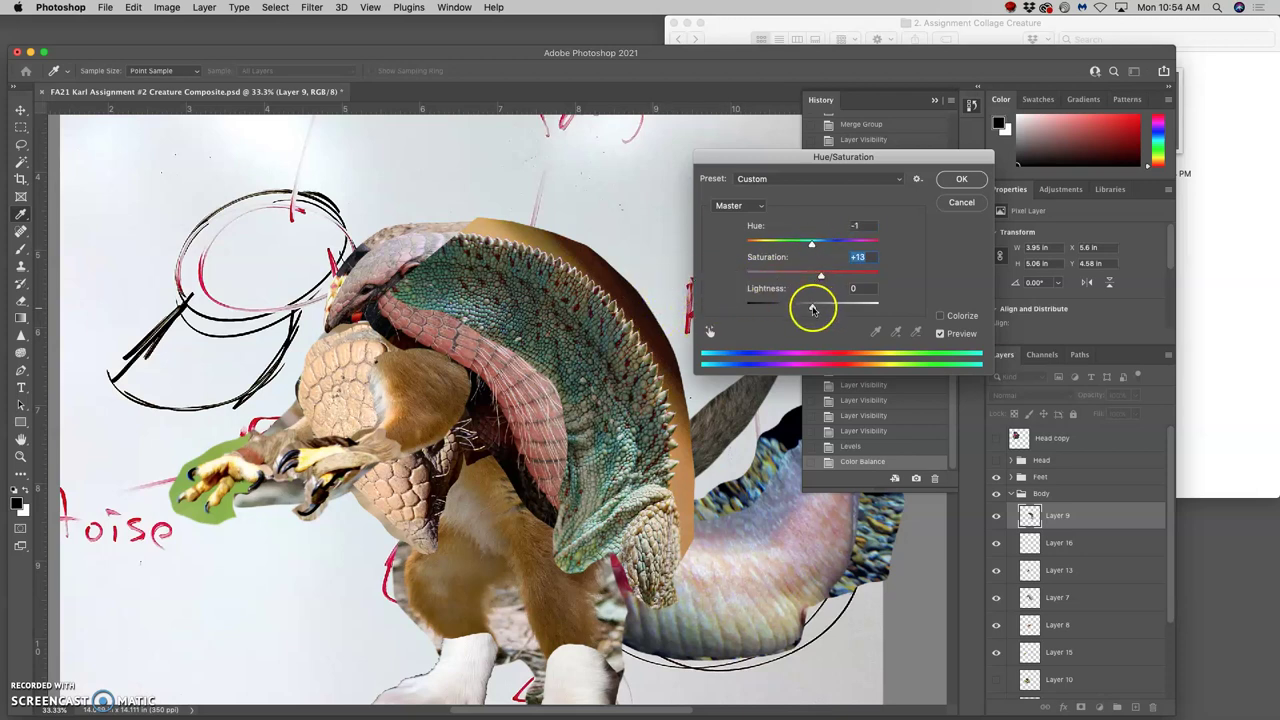
drag(813, 306, 816, 309)
click(946, 184)
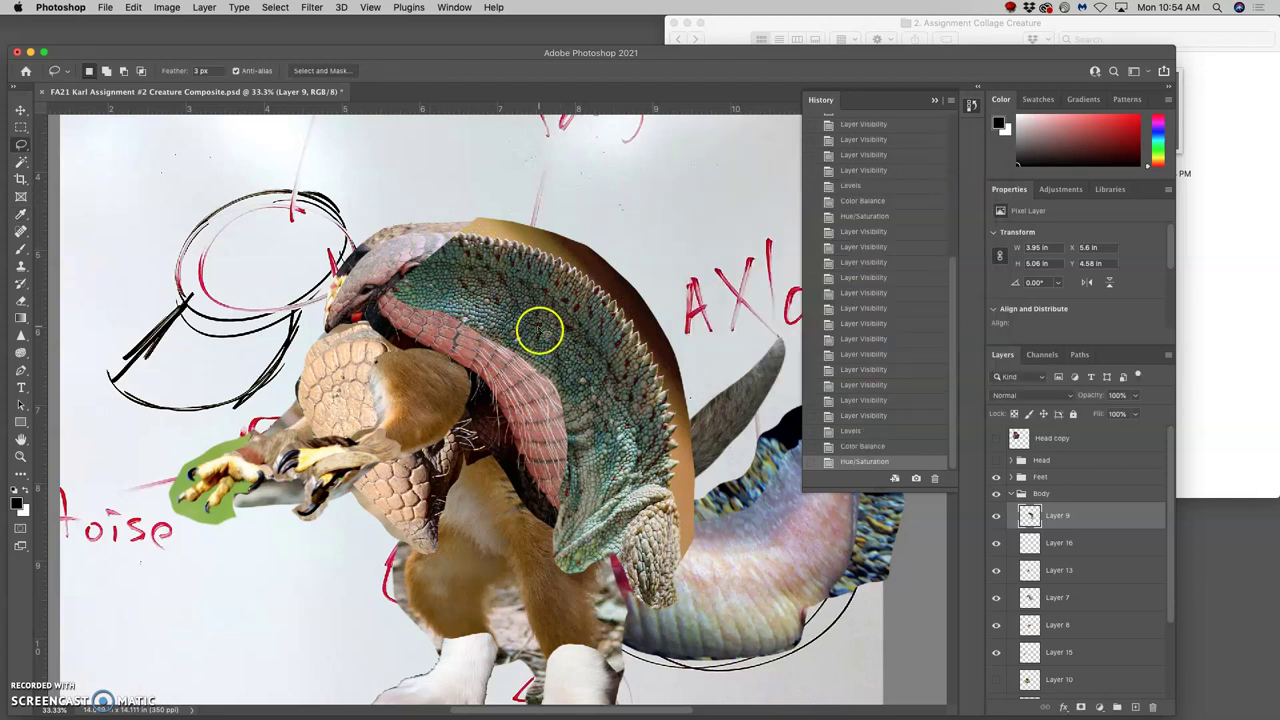
Select Layer 7, the armadillo shell piece, as the layer to edit.
click(996, 517)
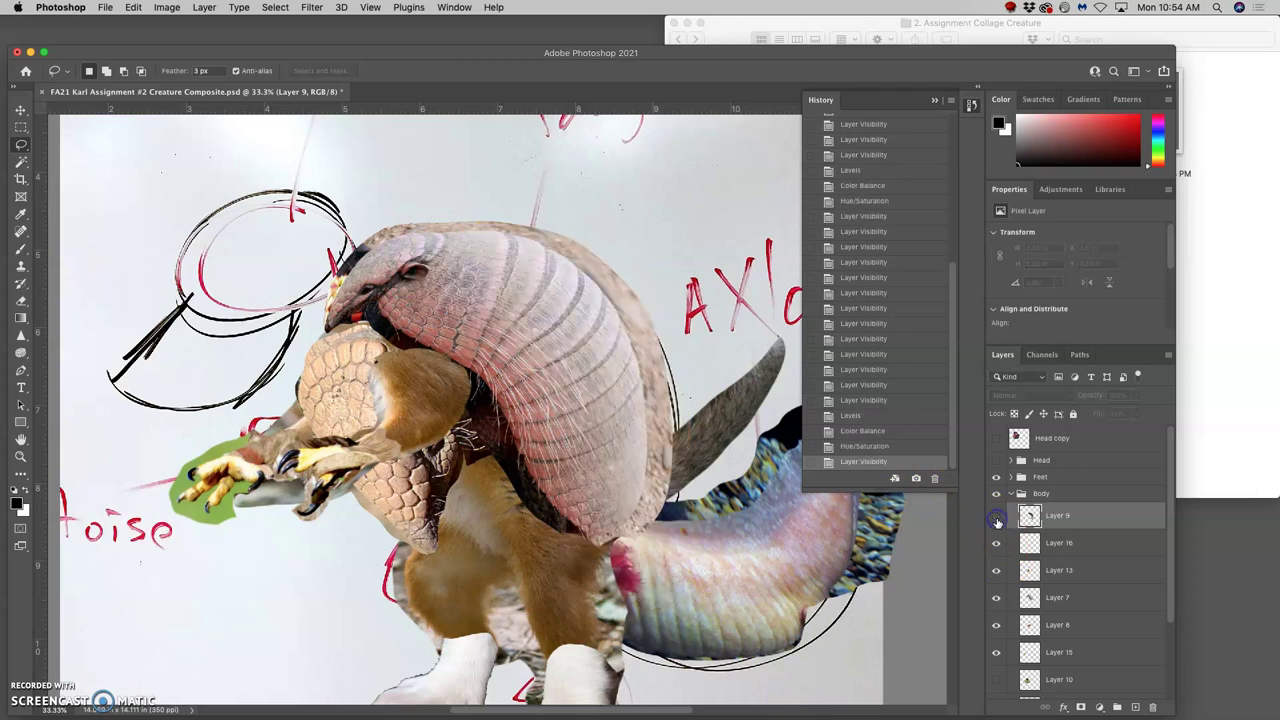
click(996, 597)
click(996, 597)
click(1050, 598)
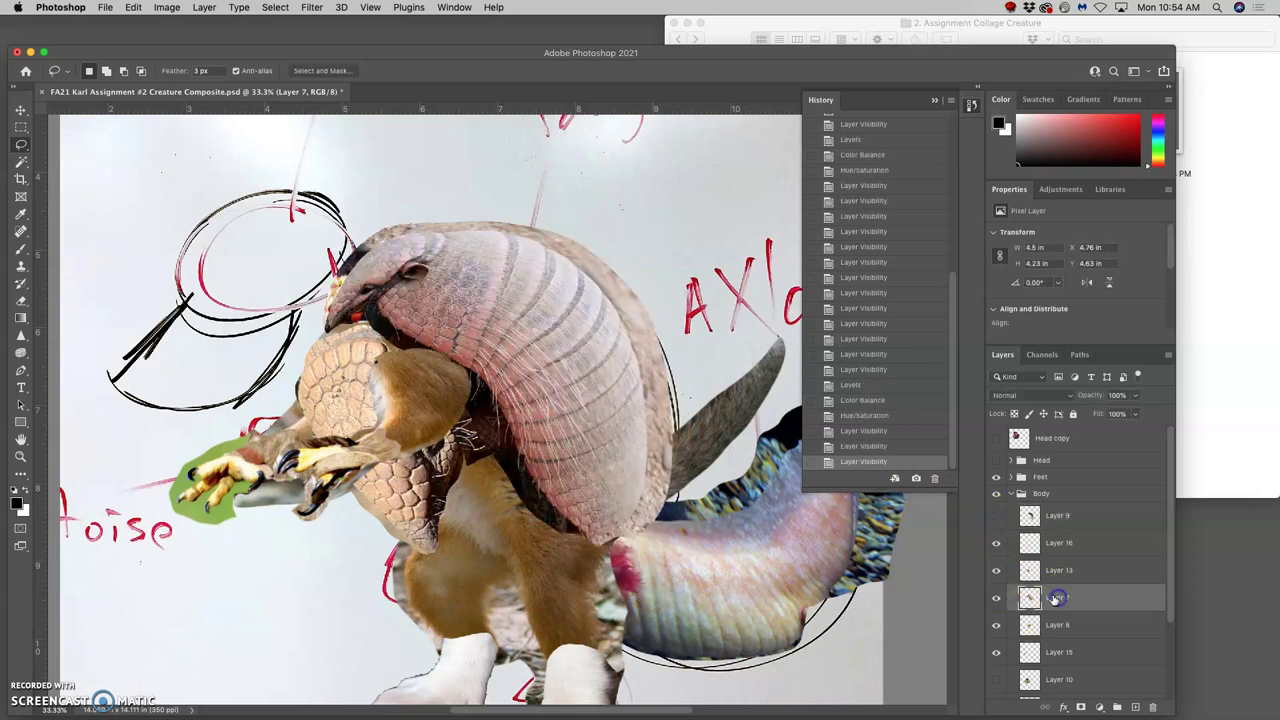
click(996, 516)
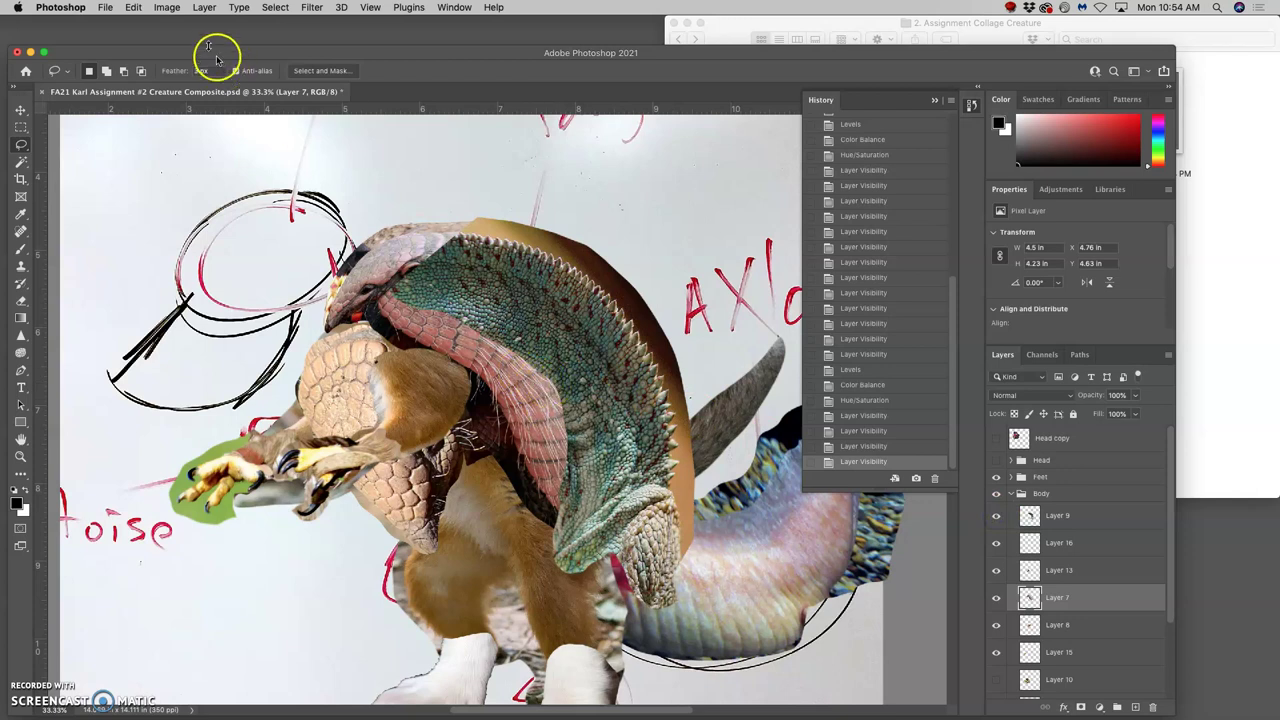
Darken Layer 7 with Levels: midtone 0.79, output levels 9–233.
click(166, 7)
mouse_move(180, 43)
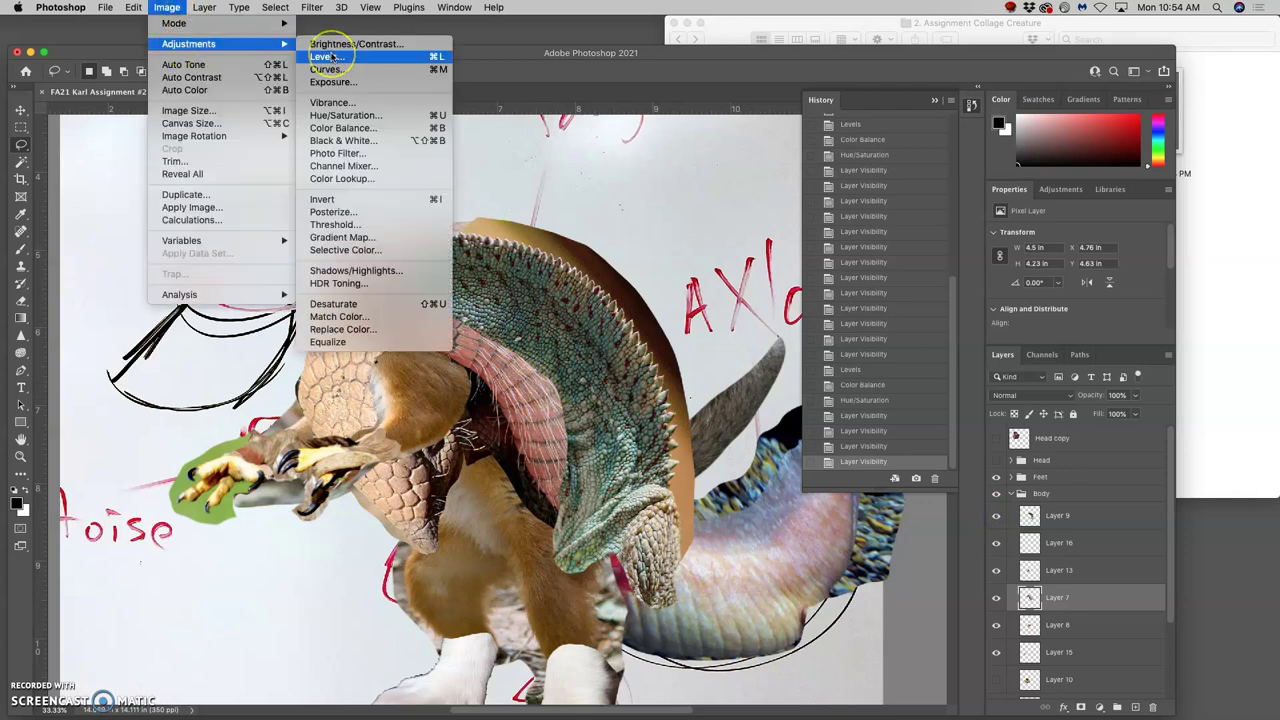
click(333, 57)
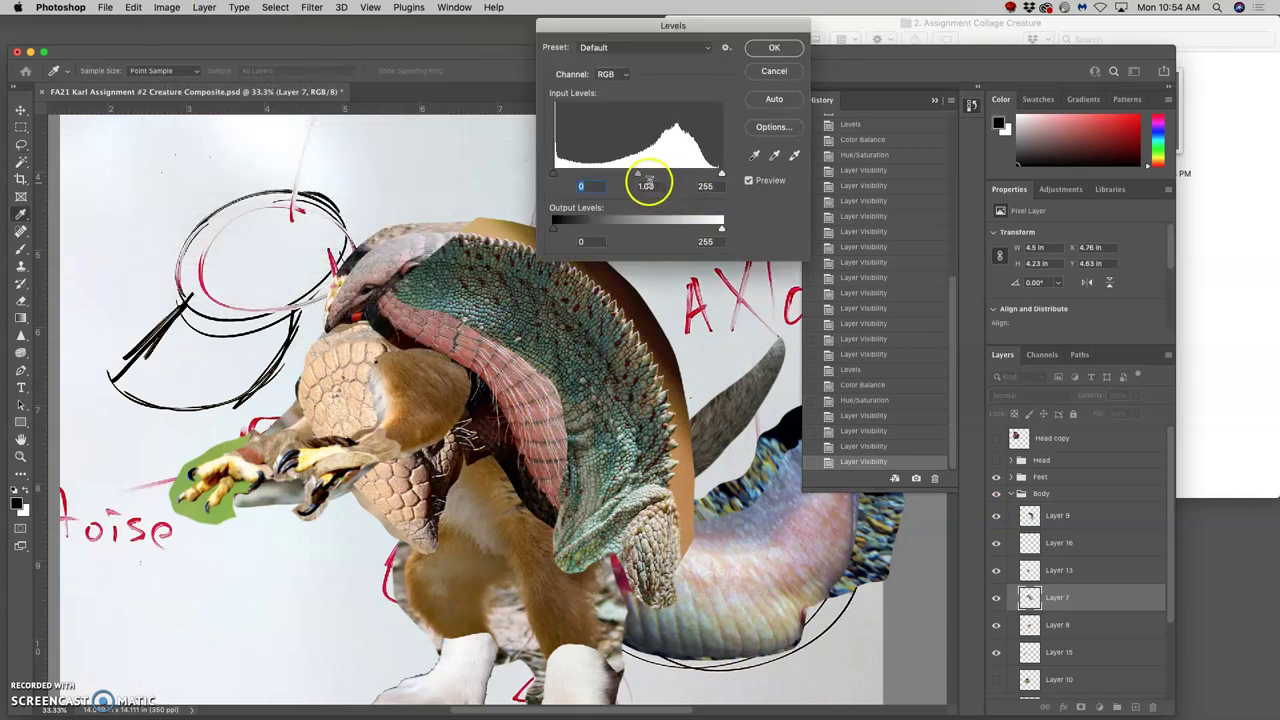
drag(640, 178, 648, 177)
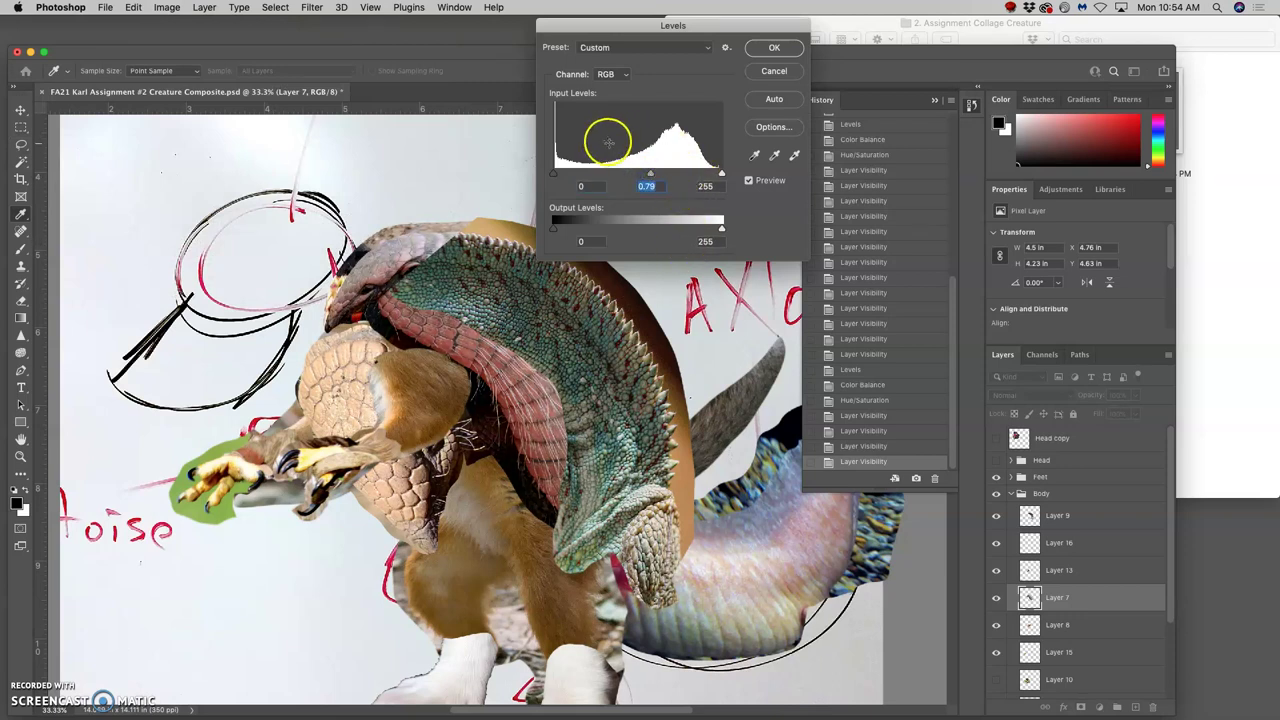
drag(722, 231, 708, 231)
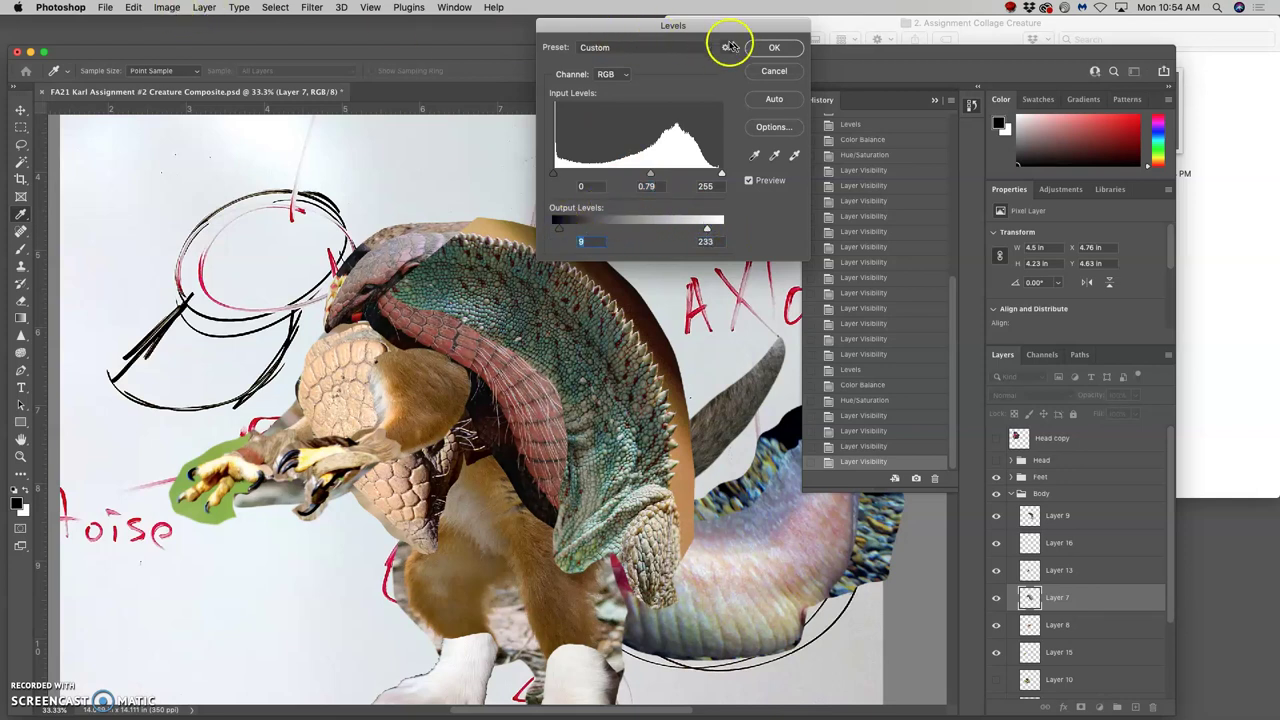
click(770, 47)
Preview a Color Balance of −27, +13, +18 on Layer 7.
click(166, 8)
mouse_move(182, 44)
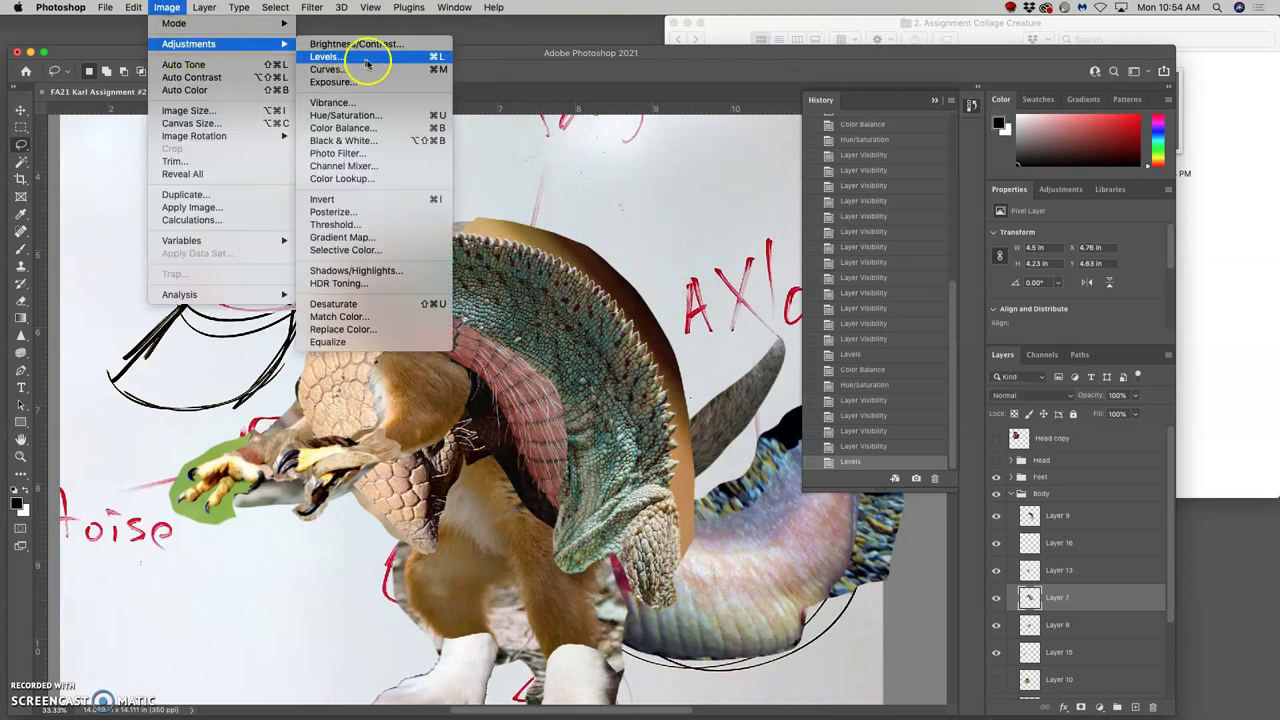
click(362, 128)
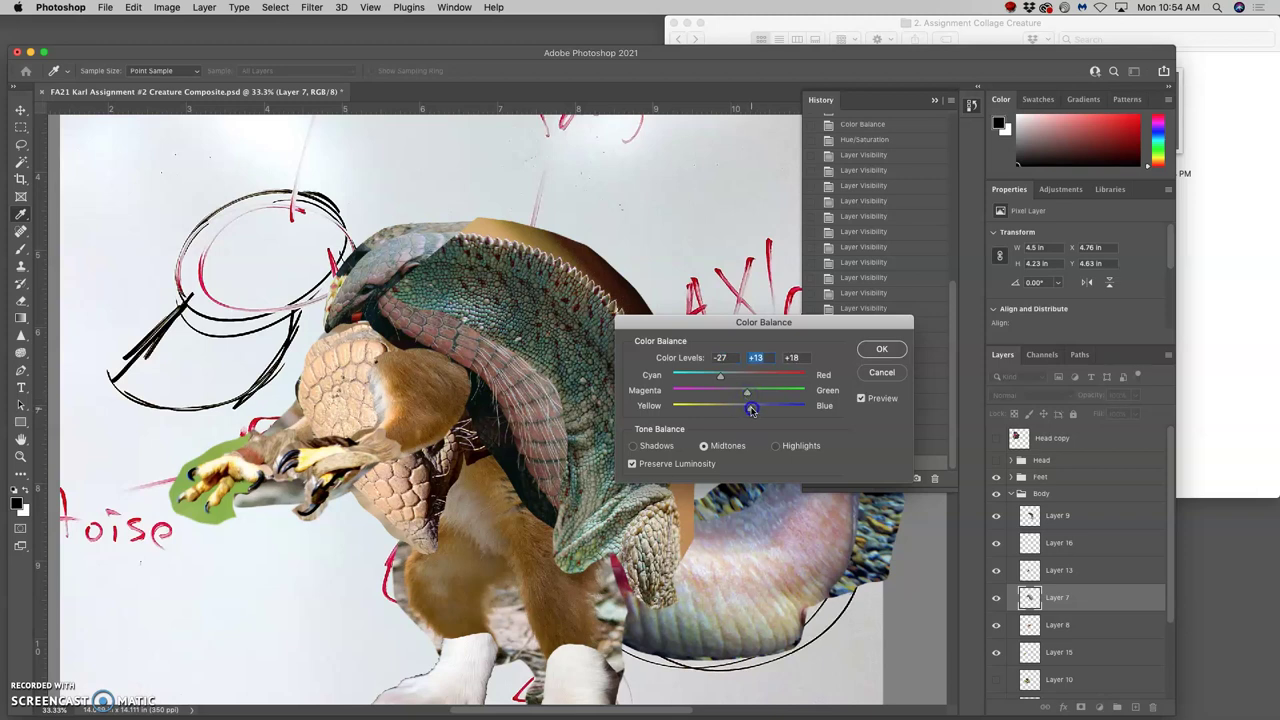
Apply the Color Balance (−27, +13, +18) and compare it with the earlier History states.
click(876, 349)
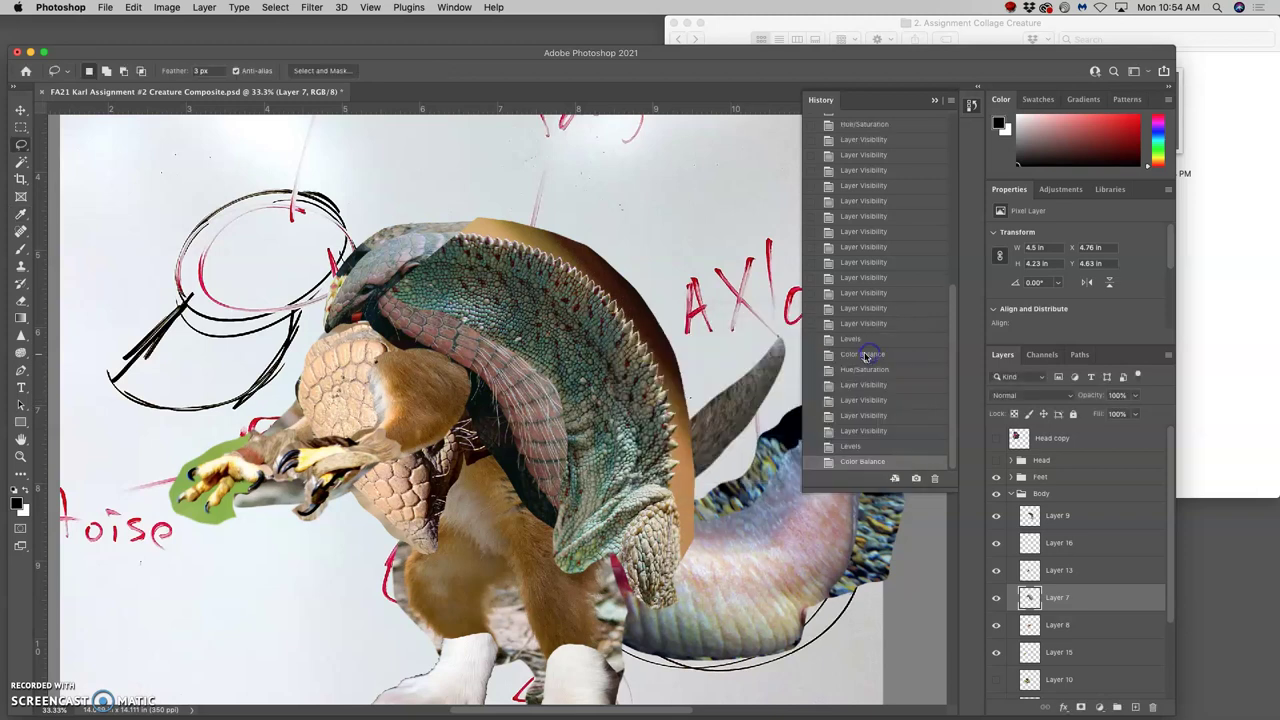
click(862, 432)
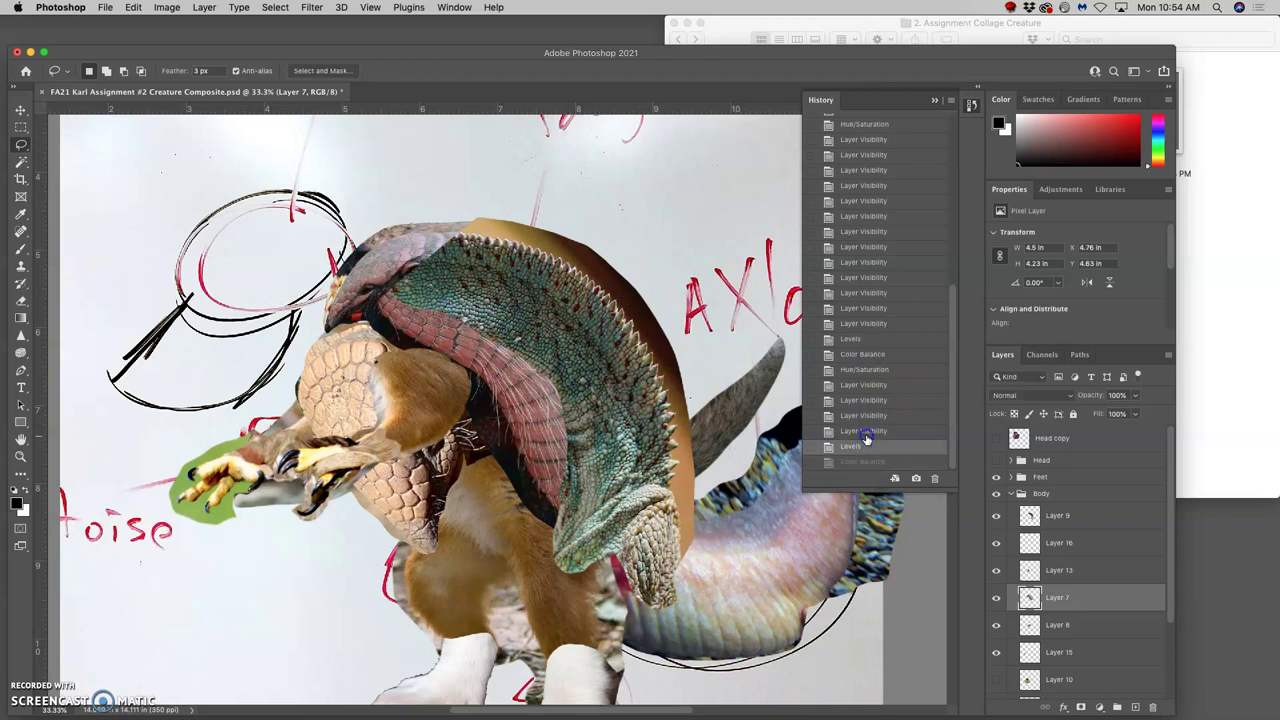
click(861, 447)
click(867, 462)
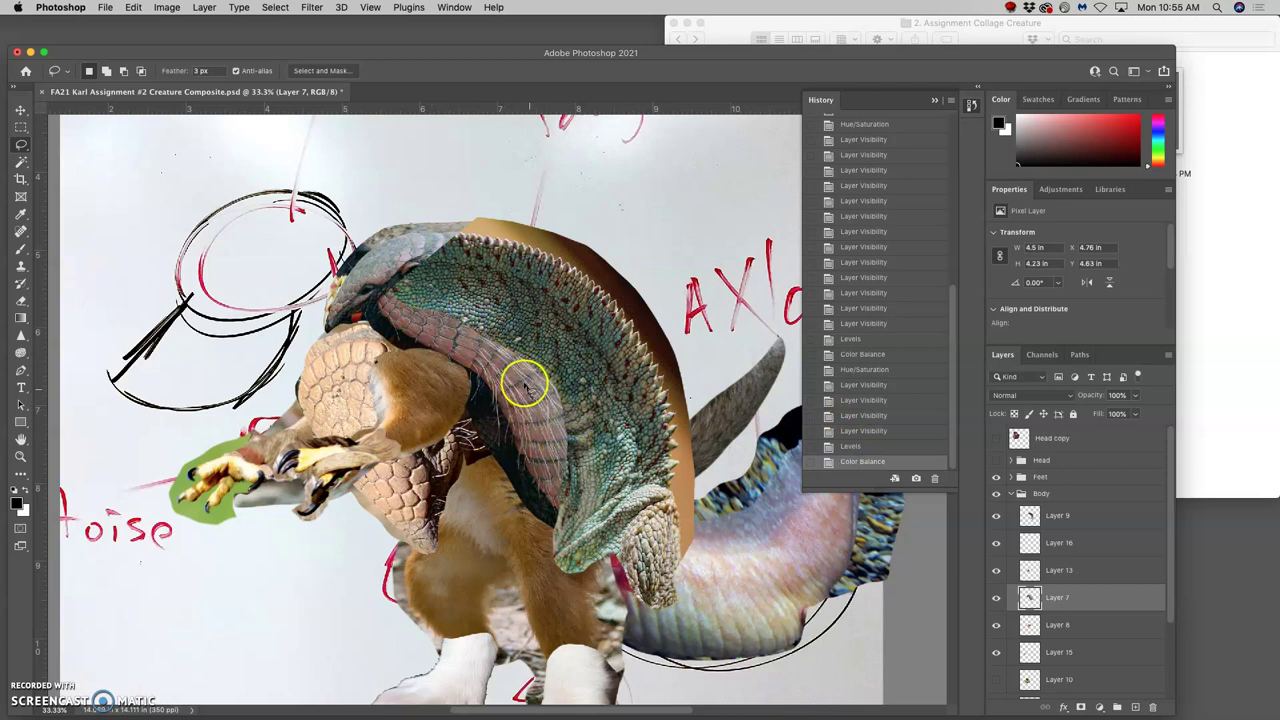
Toggle Layer 9's visibility to check it, then select it for erasing with the Eraser.
click(996, 516)
click(996, 521)
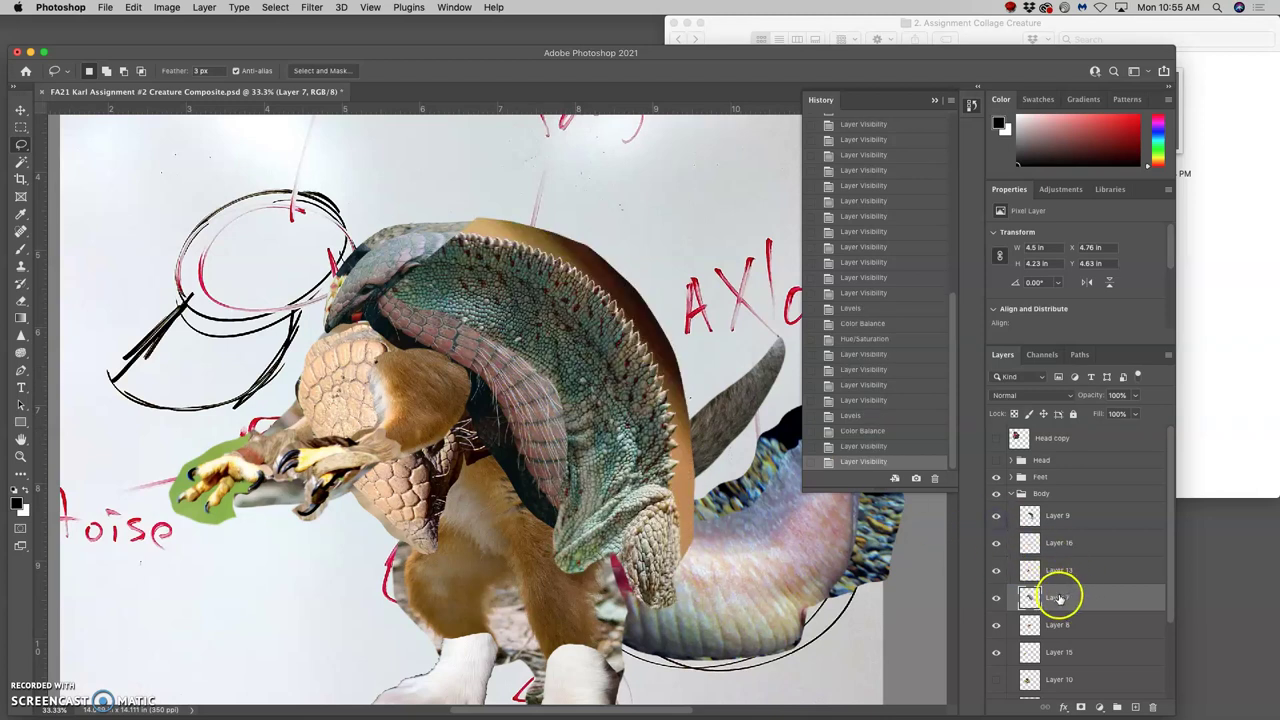
click(1057, 516)
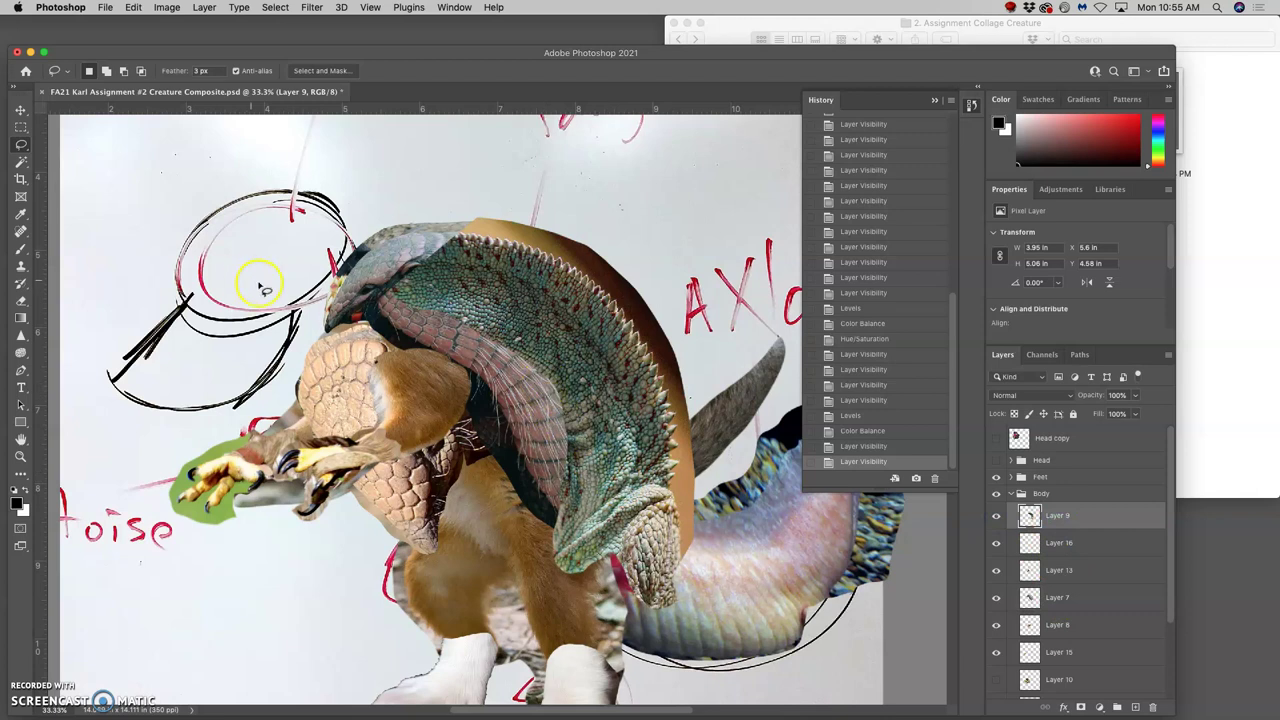
click(22, 301)
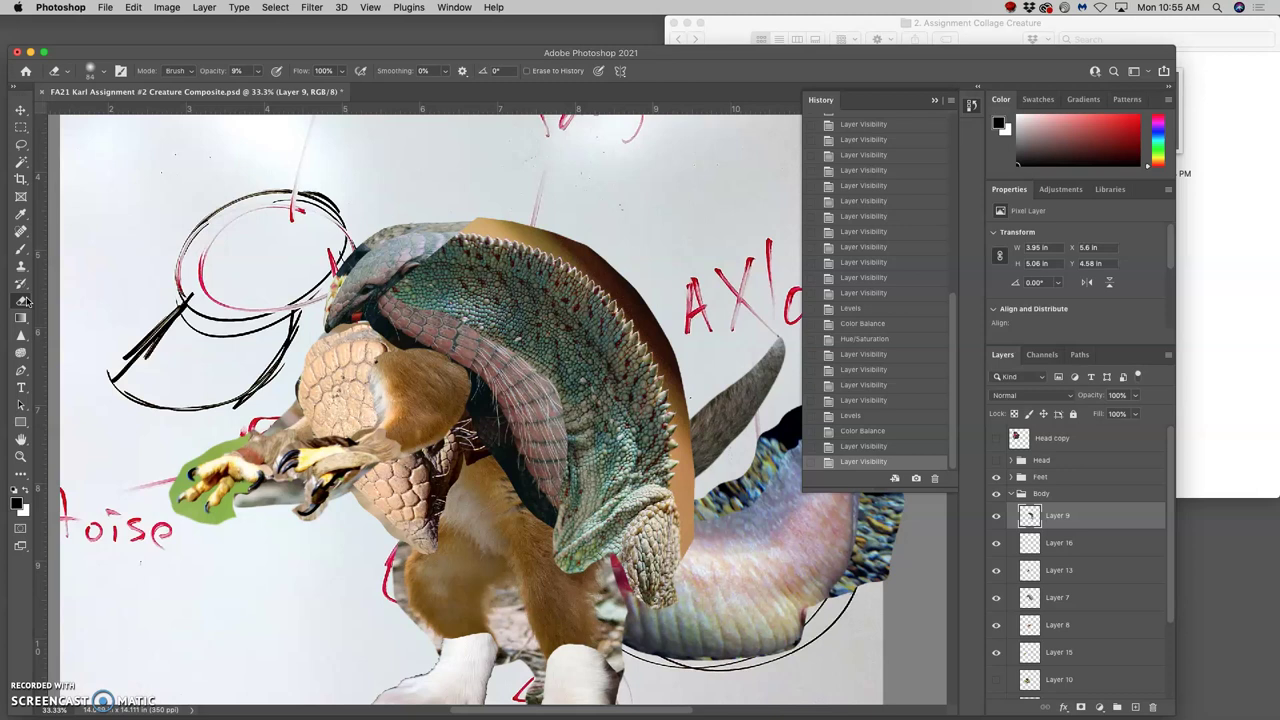
Set the Eraser to 100% opacity and a 194 px brush size.
click(258, 71)
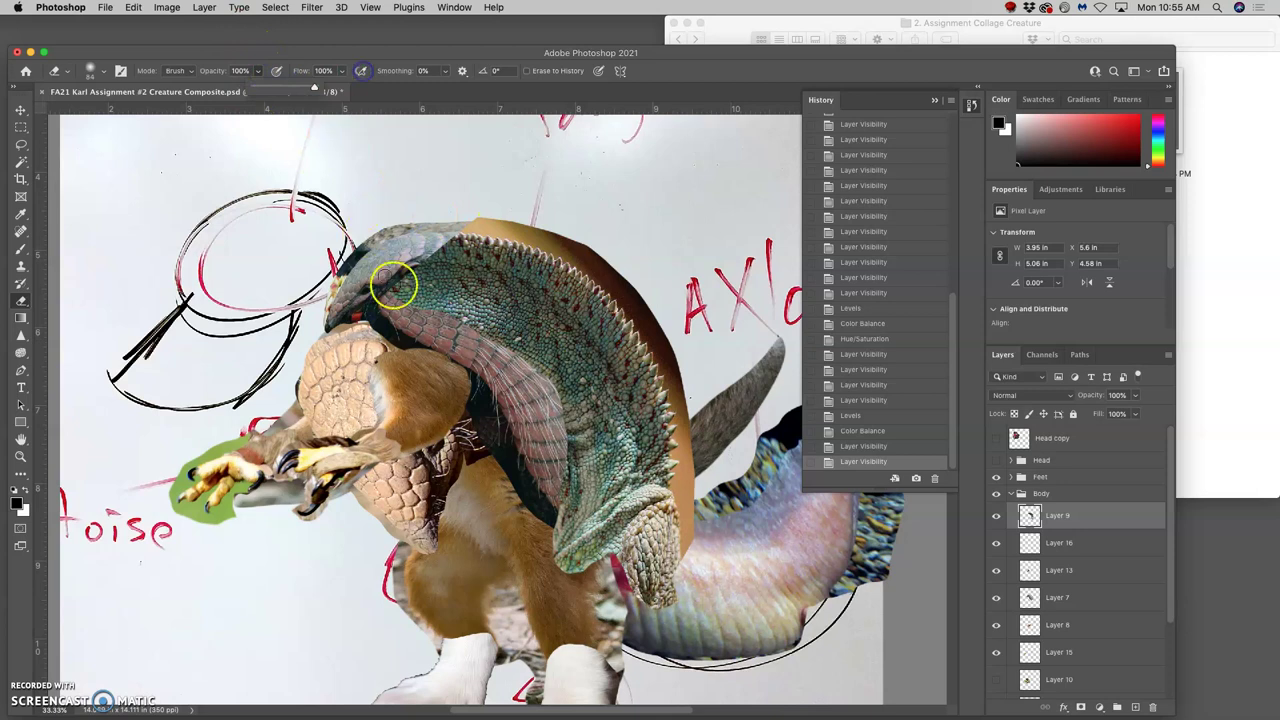
click(103, 71)
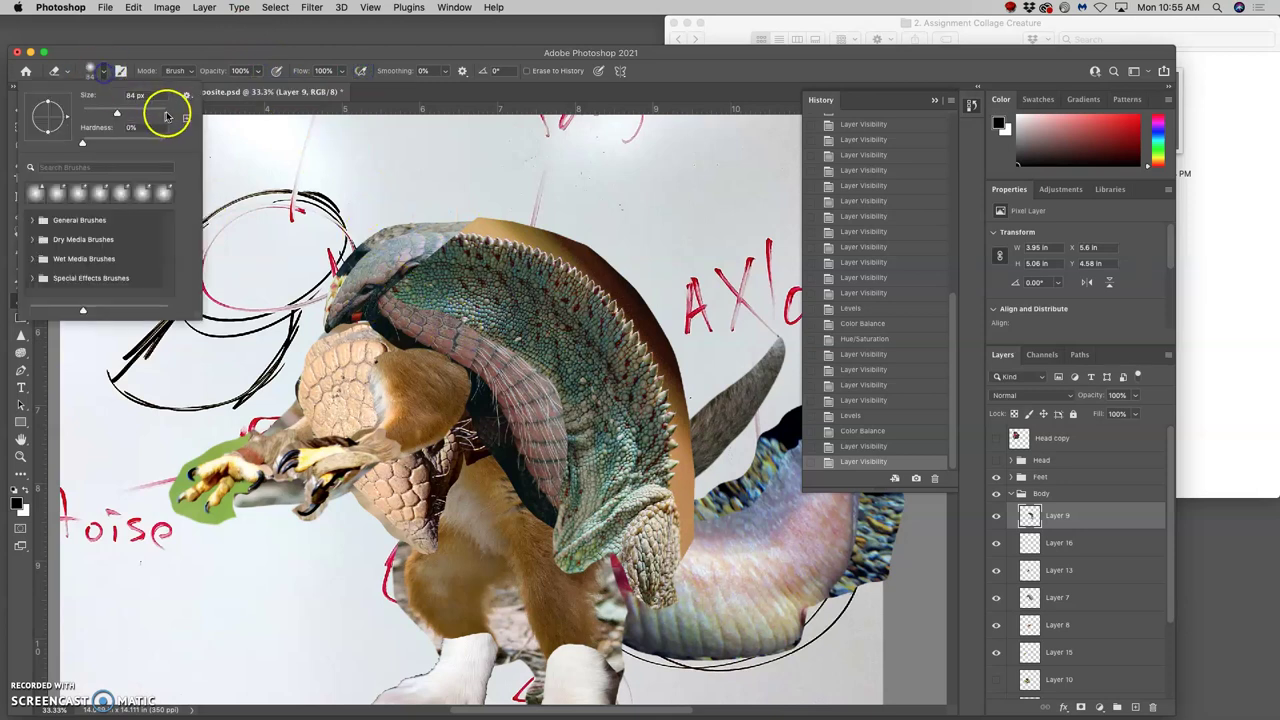
drag(166, 112, 143, 112)
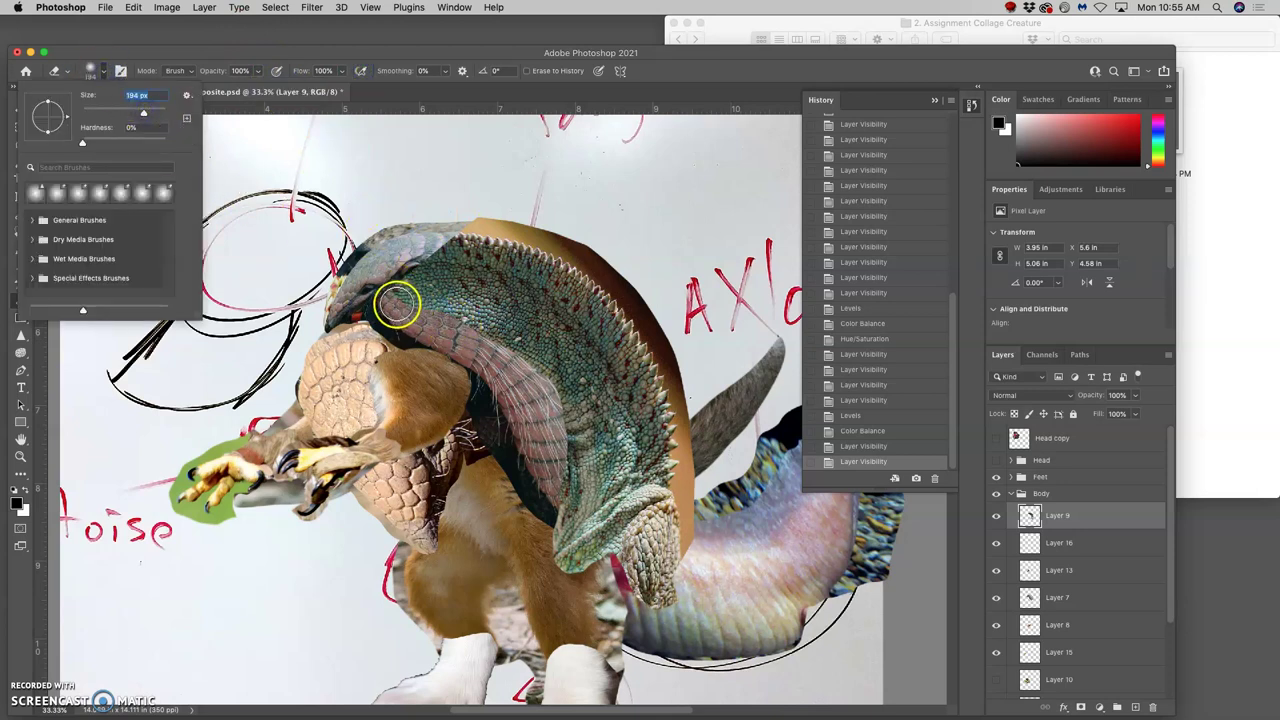
click(405, 306)
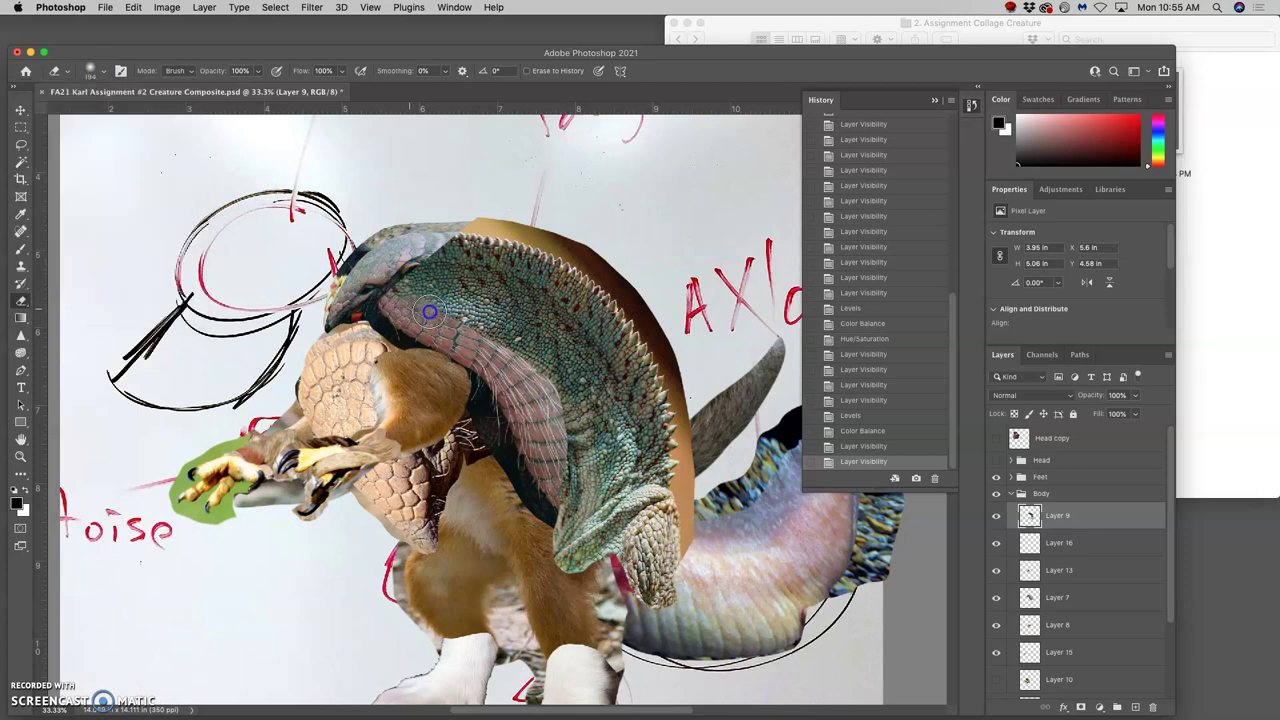
Erase the dark shadow along the chameleon's neck and a patch on its head, checking against the rooster layer.
drag(462, 325, 511, 351)
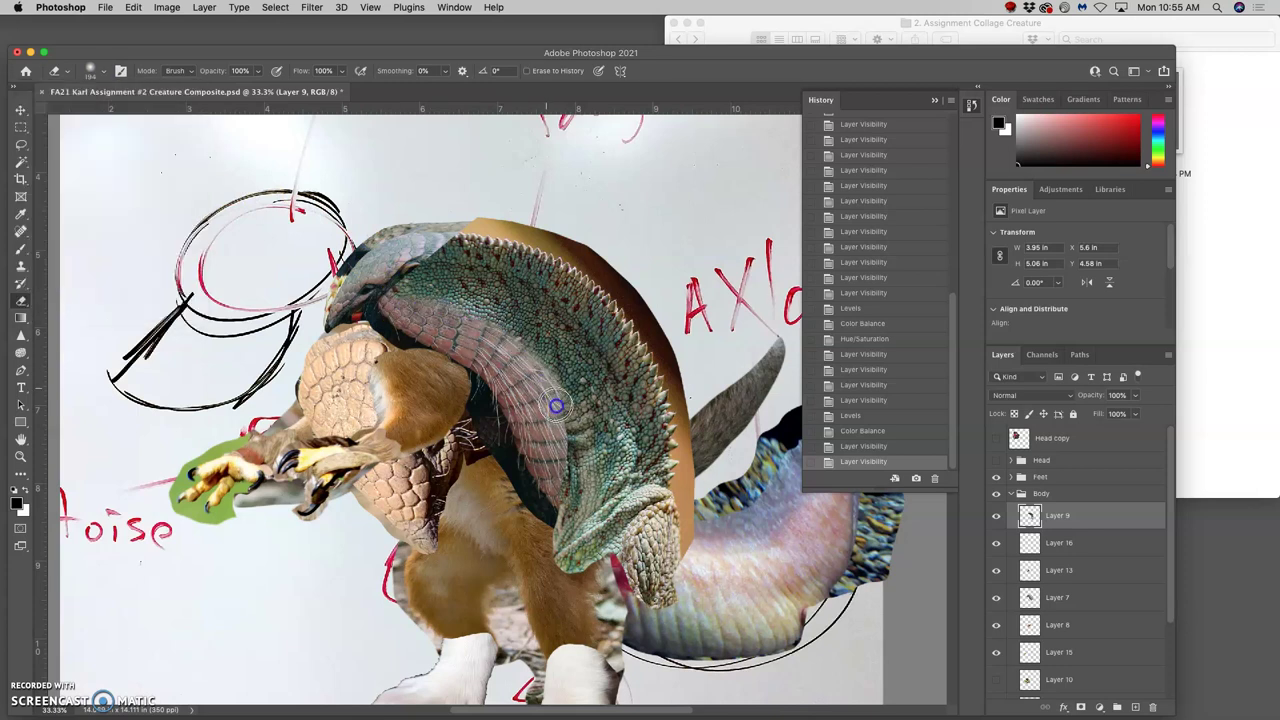
mouse_move(550, 512)
mouse_down()
mouse_move(551, 558)
mouse_move(556, 504)
mouse_move(569, 561)
mouse_move(607, 554)
mouse_up()
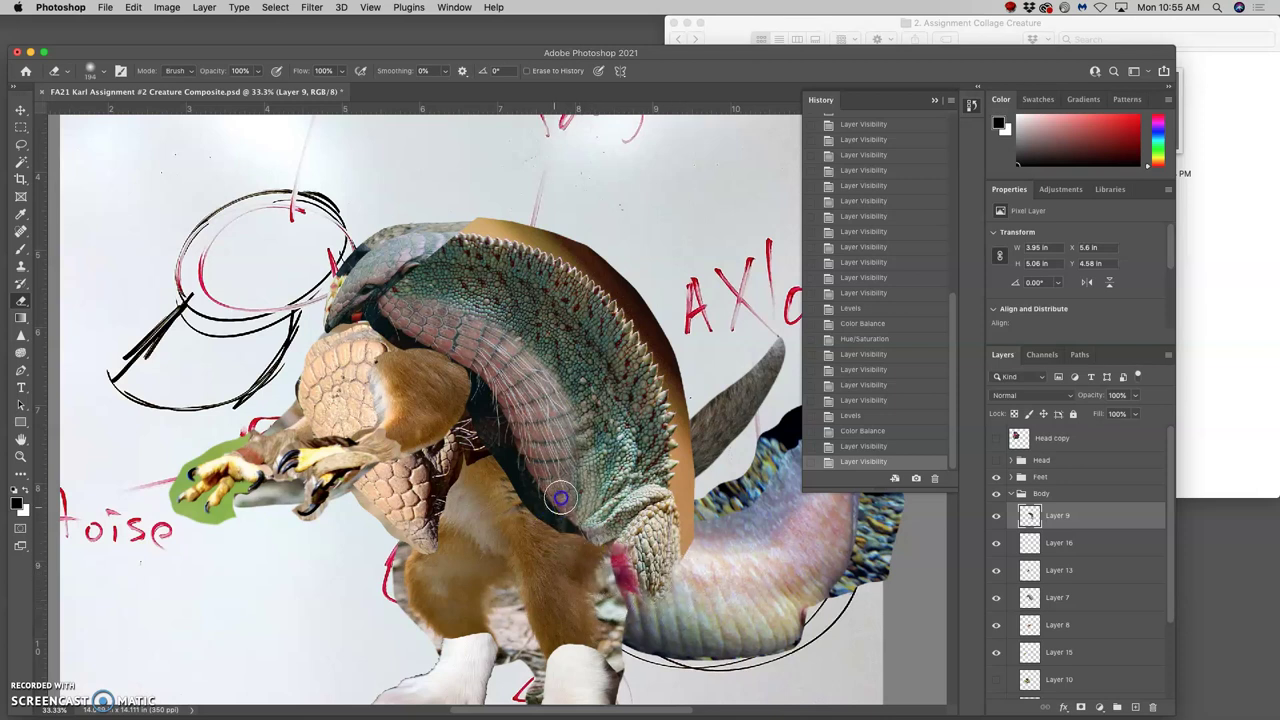
click(445, 240)
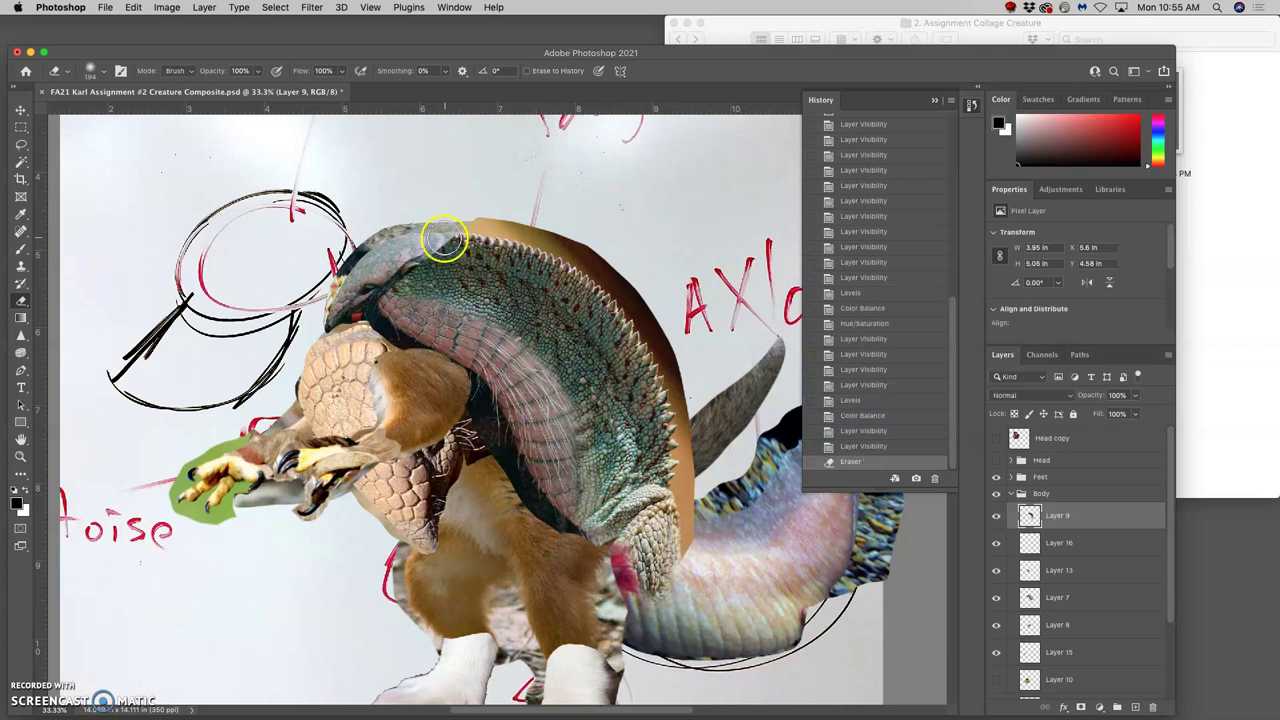
drag(445, 240, 441, 242)
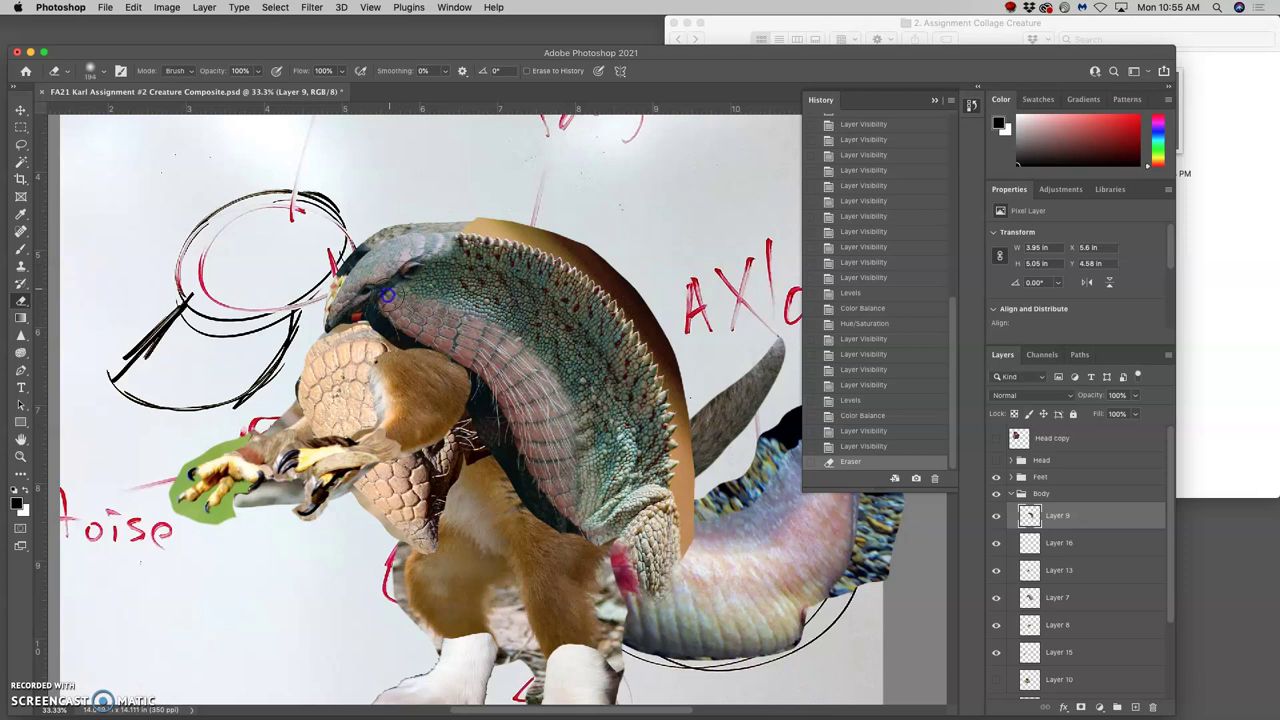
drag(394, 275, 451, 286)
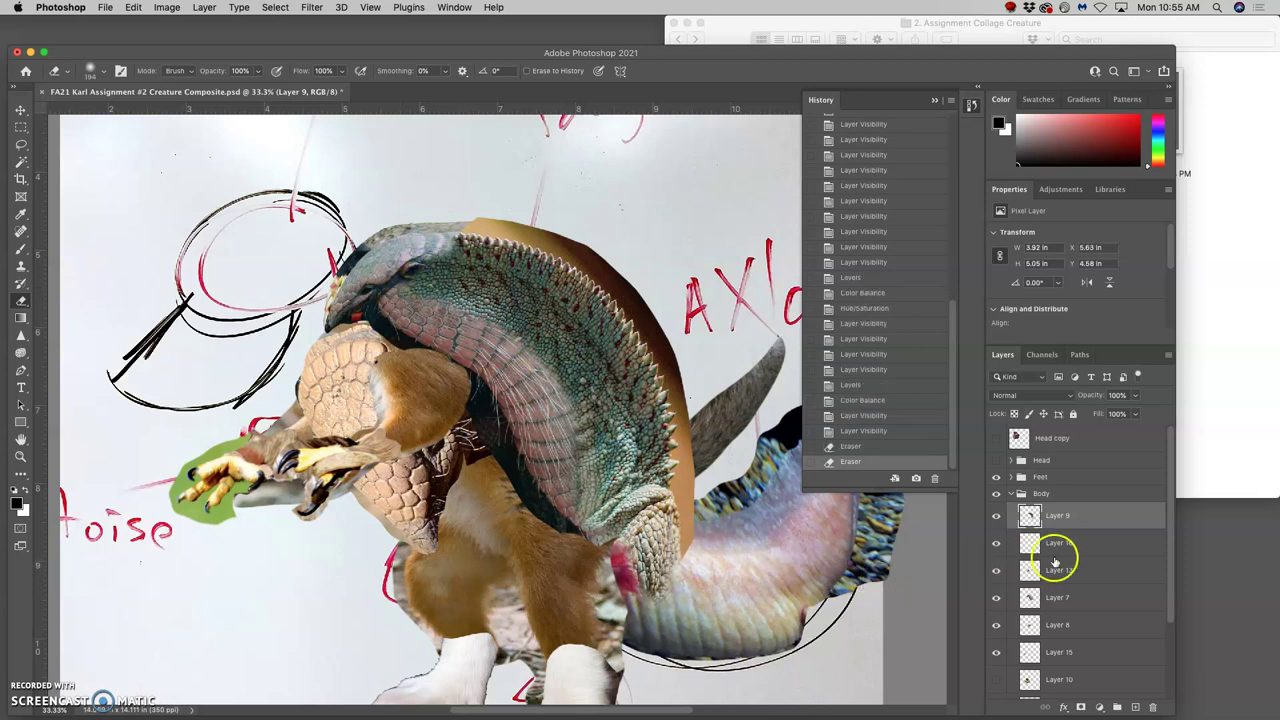
click(996, 438)
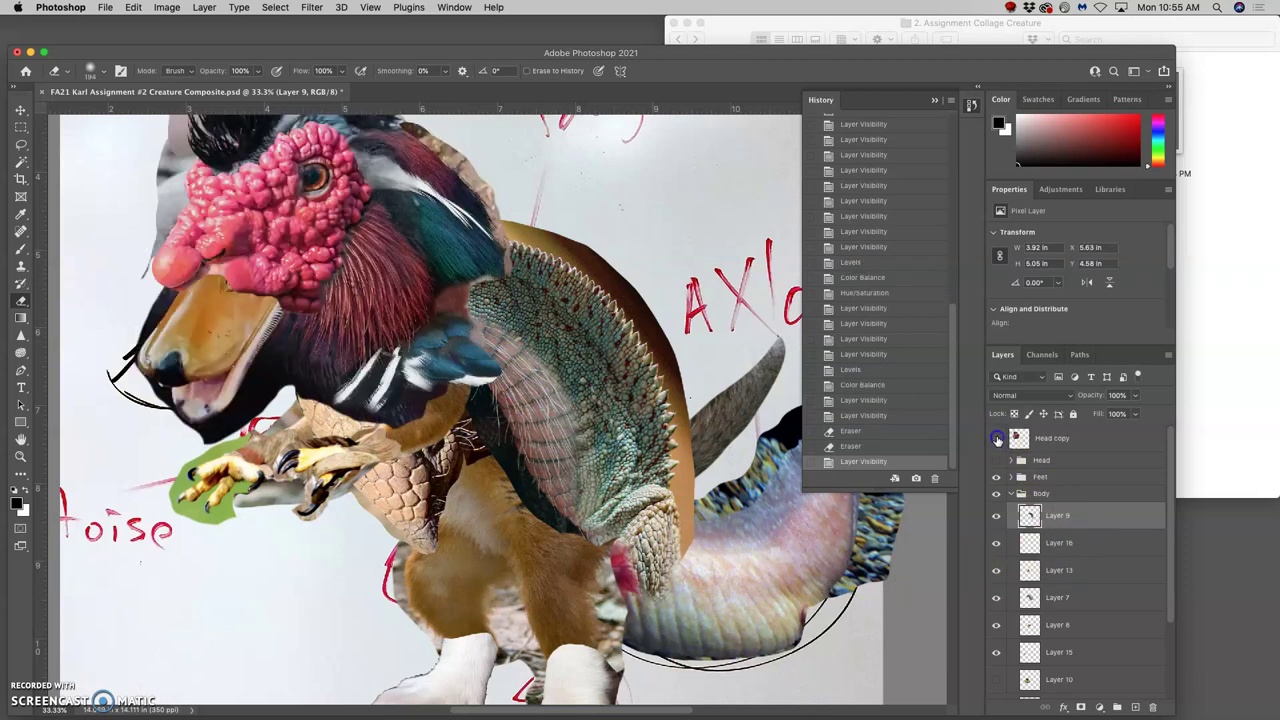
click(996, 438)
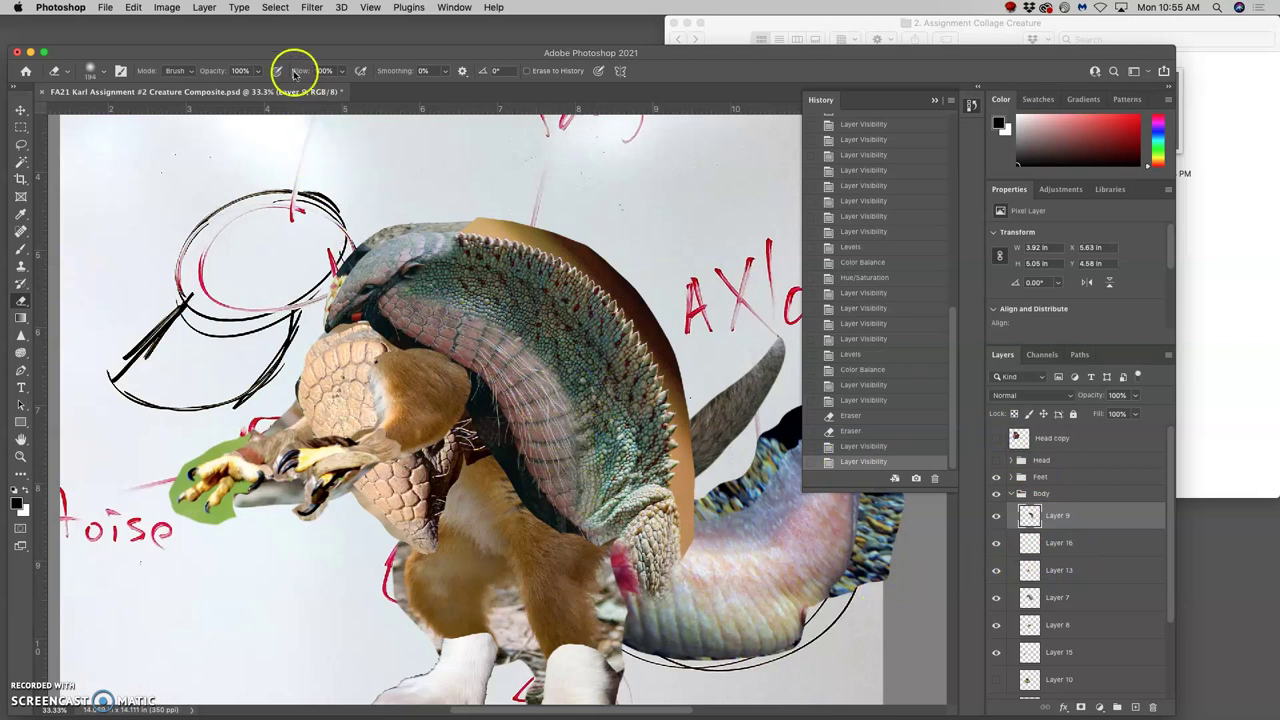
At 49% eraser opacity, partially erase across the chameleon's body and neck base.
click(258, 70)
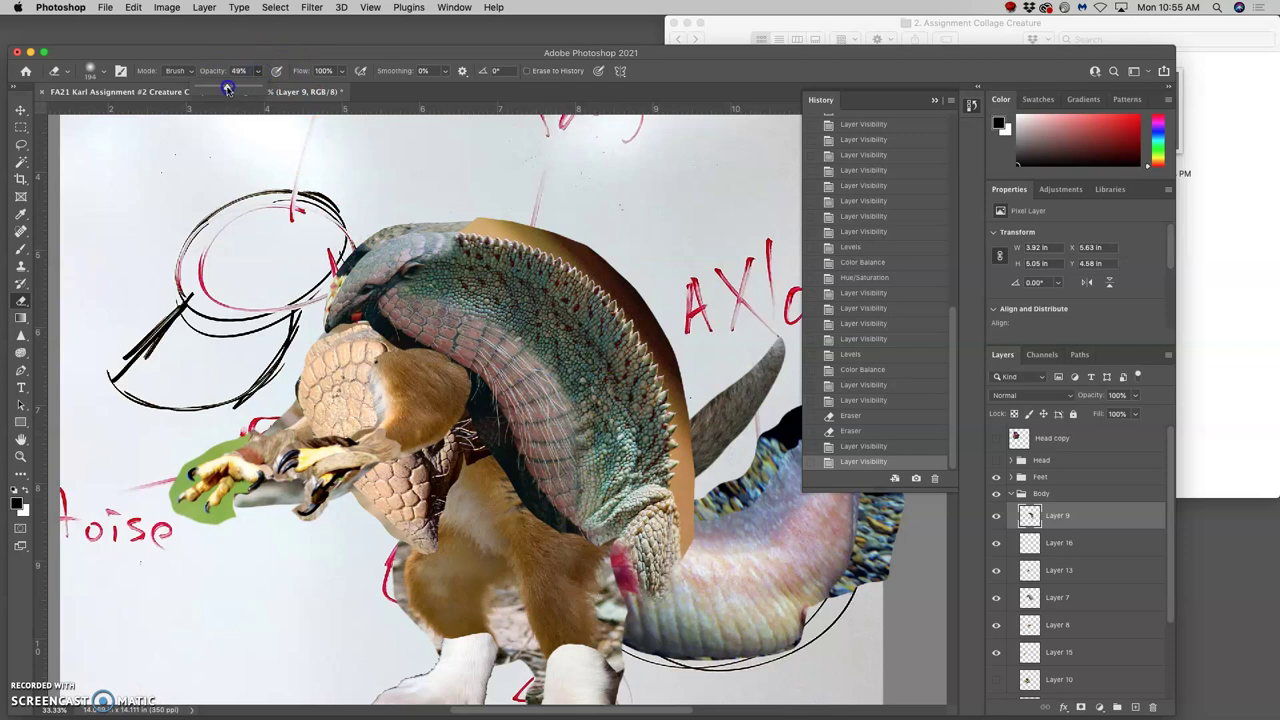
click(436, 307)
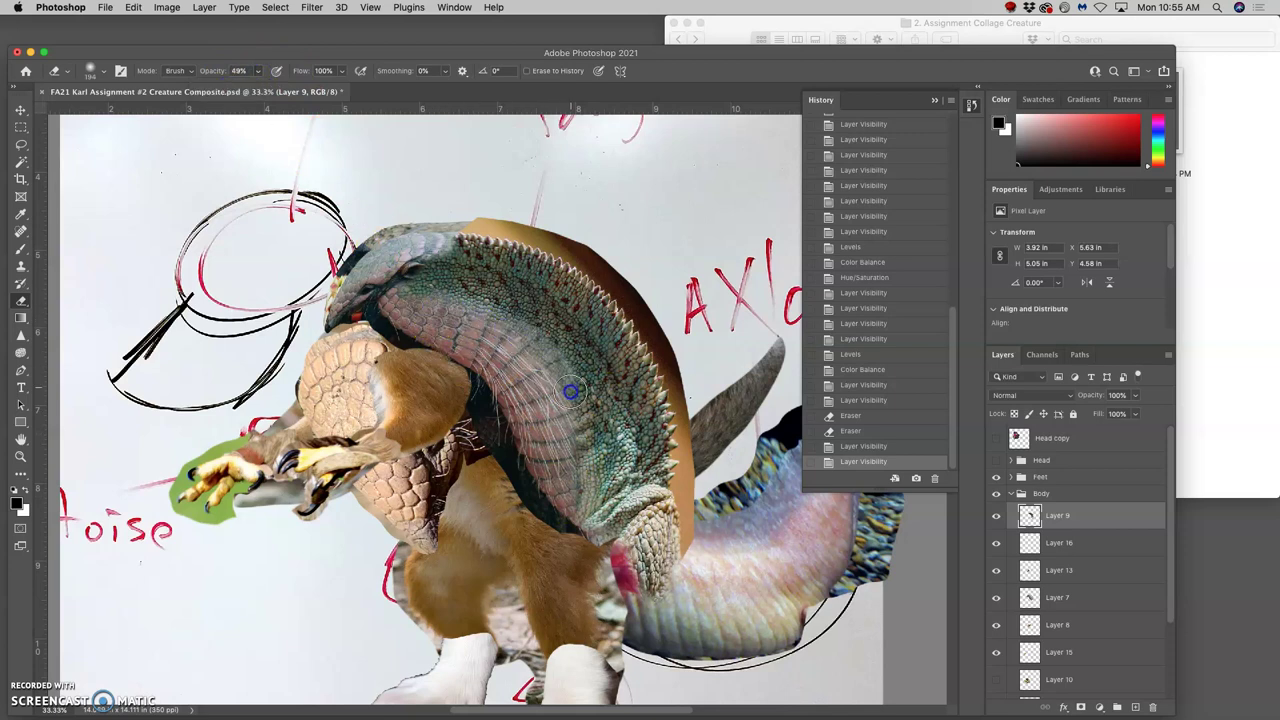
mouse_move(586, 425)
mouse_down()
mouse_move(581, 500)
mouse_move(603, 417)
mouse_move(588, 409)
mouse_move(573, 349)
mouse_move(423, 289)
mouse_up()
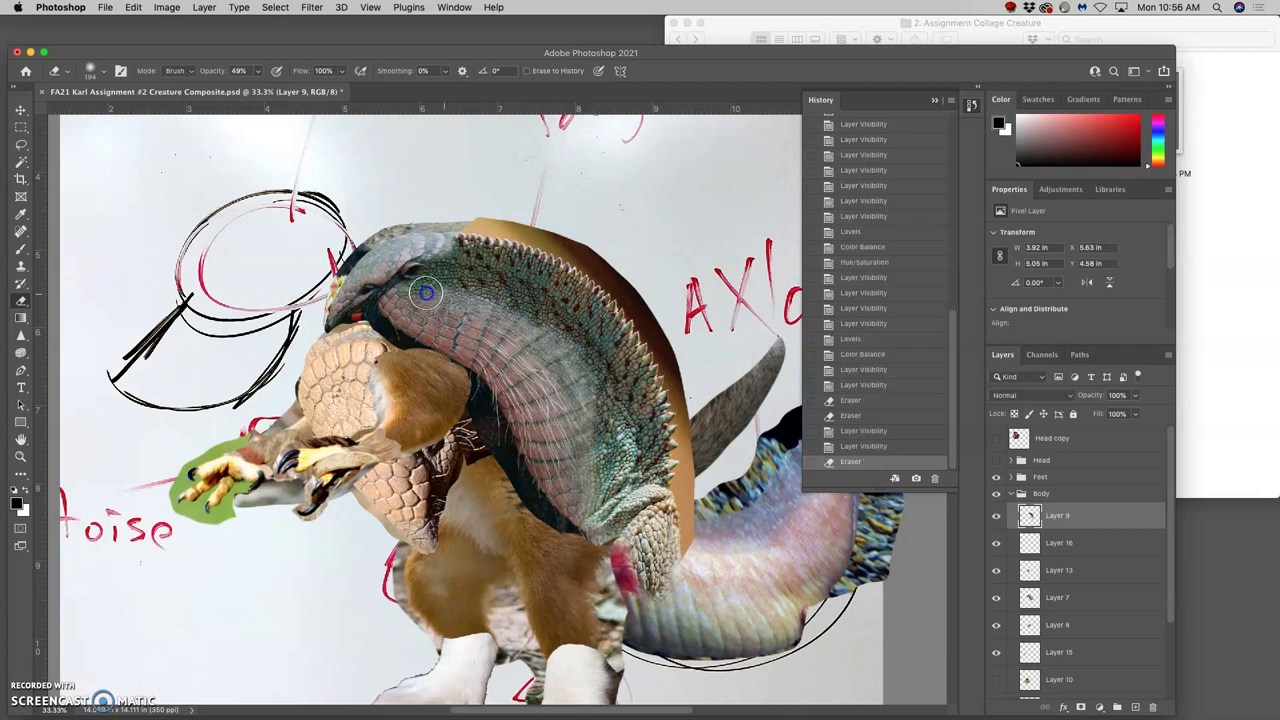
click(573, 541)
mouse_move(573, 541)
mouse_down()
mouse_move(591, 514)
mouse_move(543, 368)
mouse_up()
click(602, 553)
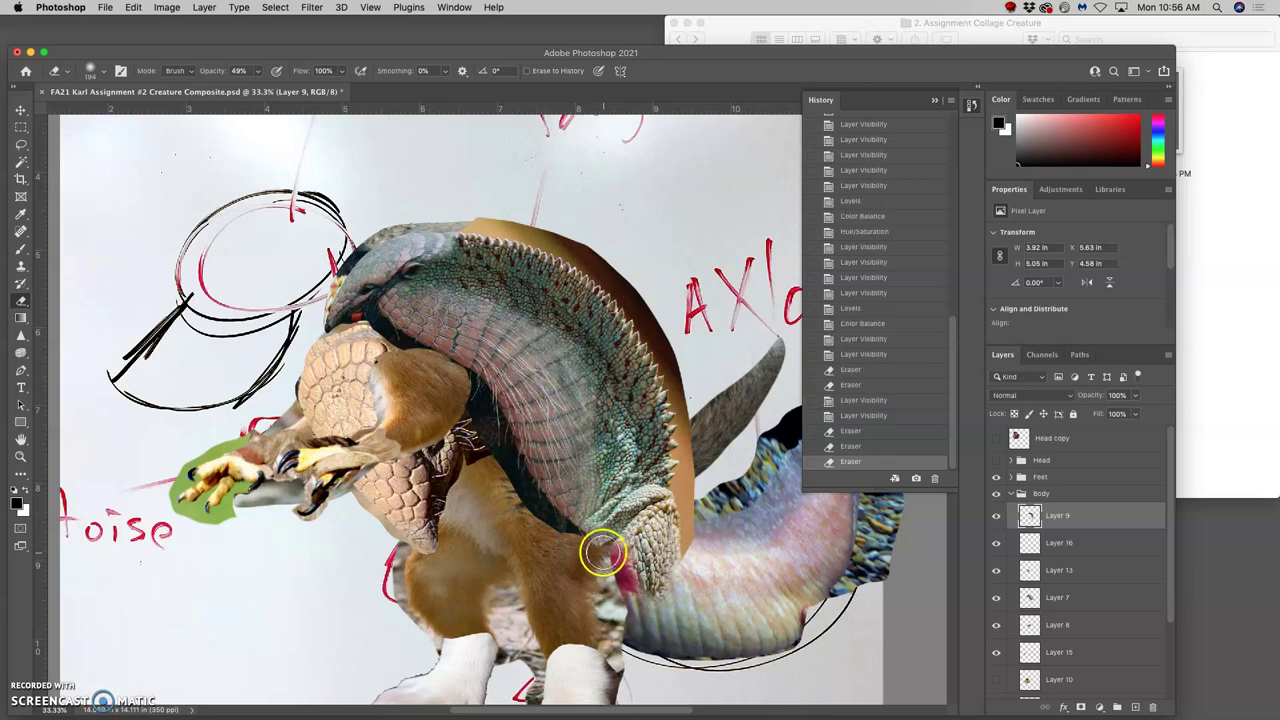
Undo the 49% opacity strokes, reverting via History to before the partial-opacity erasing.
key(super+z)
key(super+shift+z)
key(super+z)
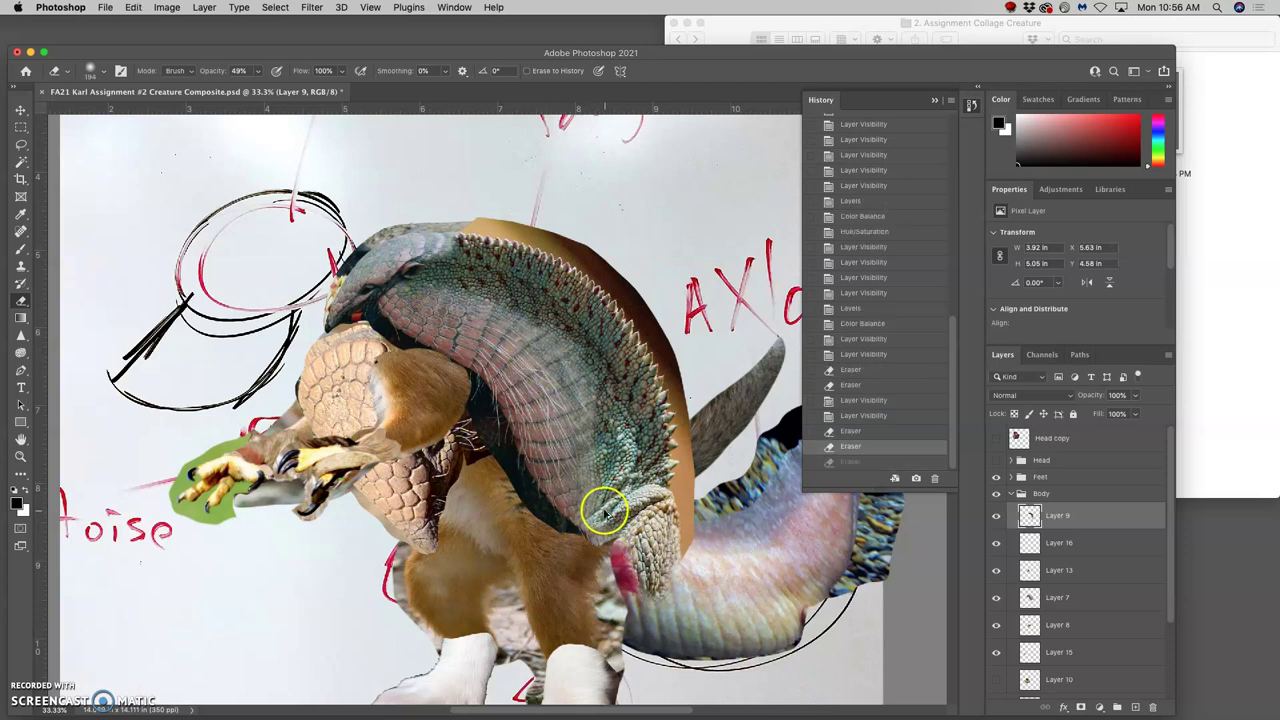
key(super+shift+z)
key(super+z)
key(super+shift+z)
key(super+z)
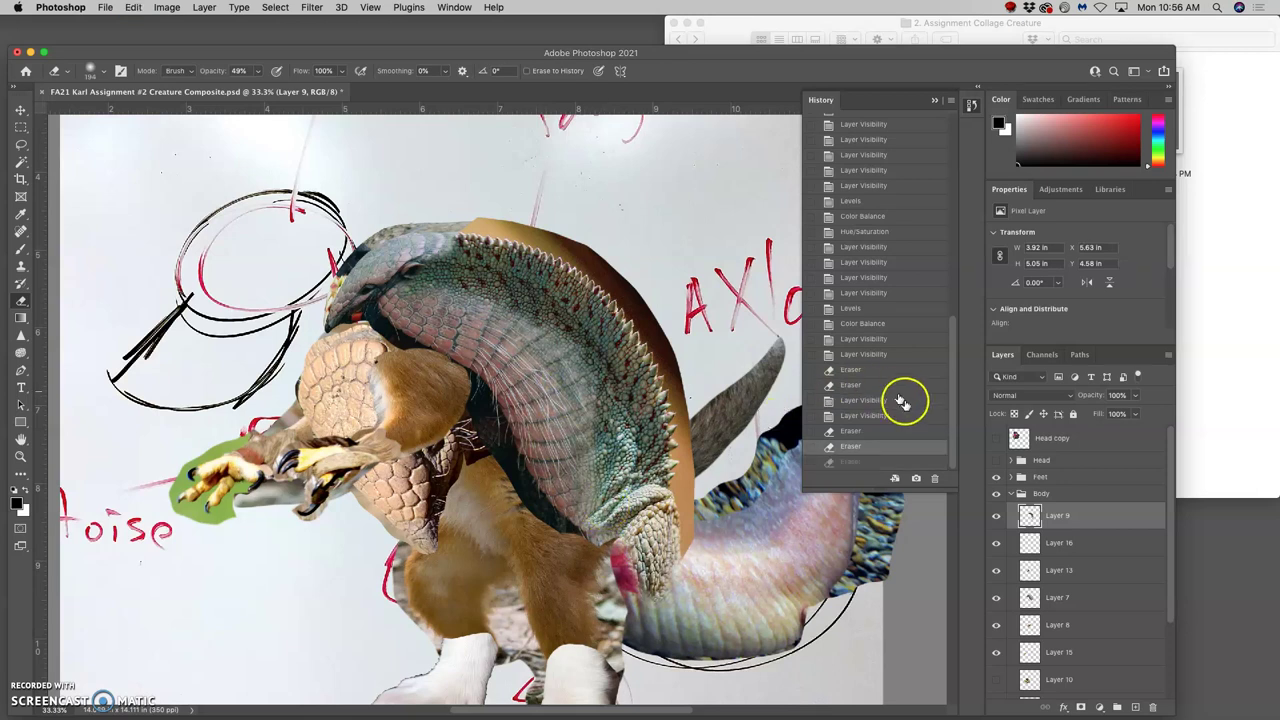
click(845, 431)
click(856, 416)
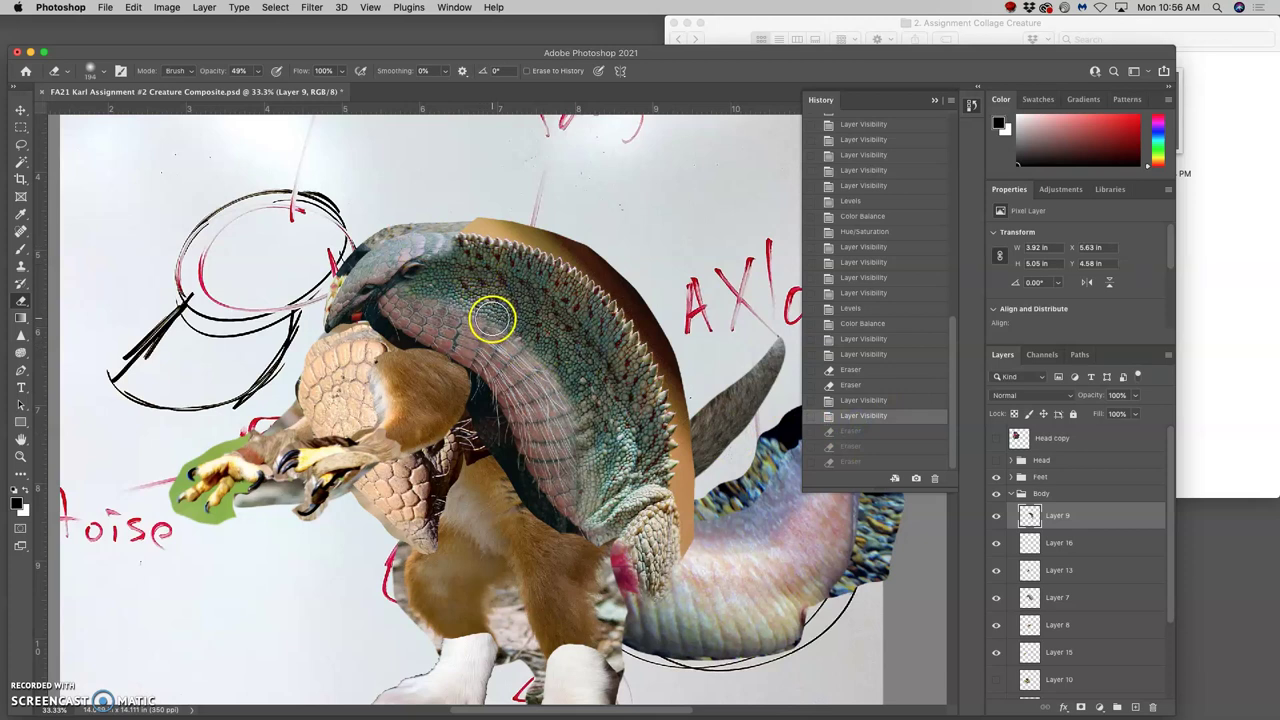
Pick the Clone Stamp tool and add a new empty Layer 20 above Layer 9.
click(20, 267)
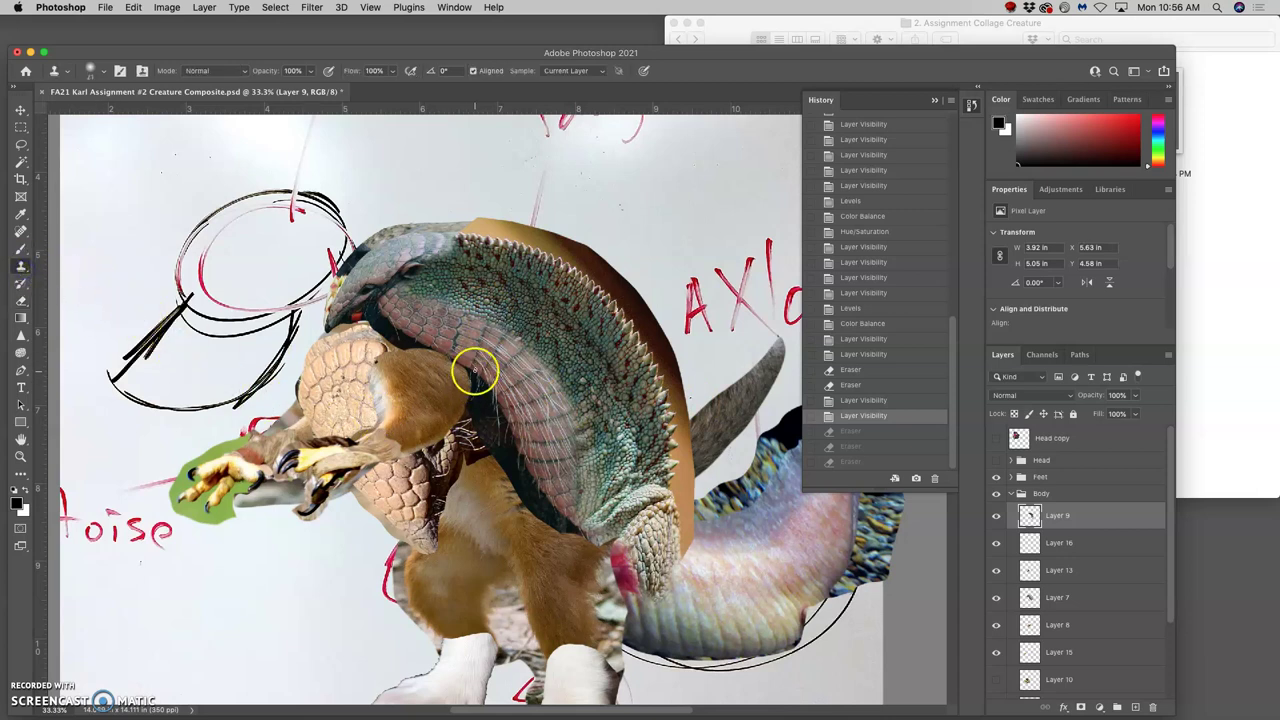
click(21, 267)
click(21, 268)
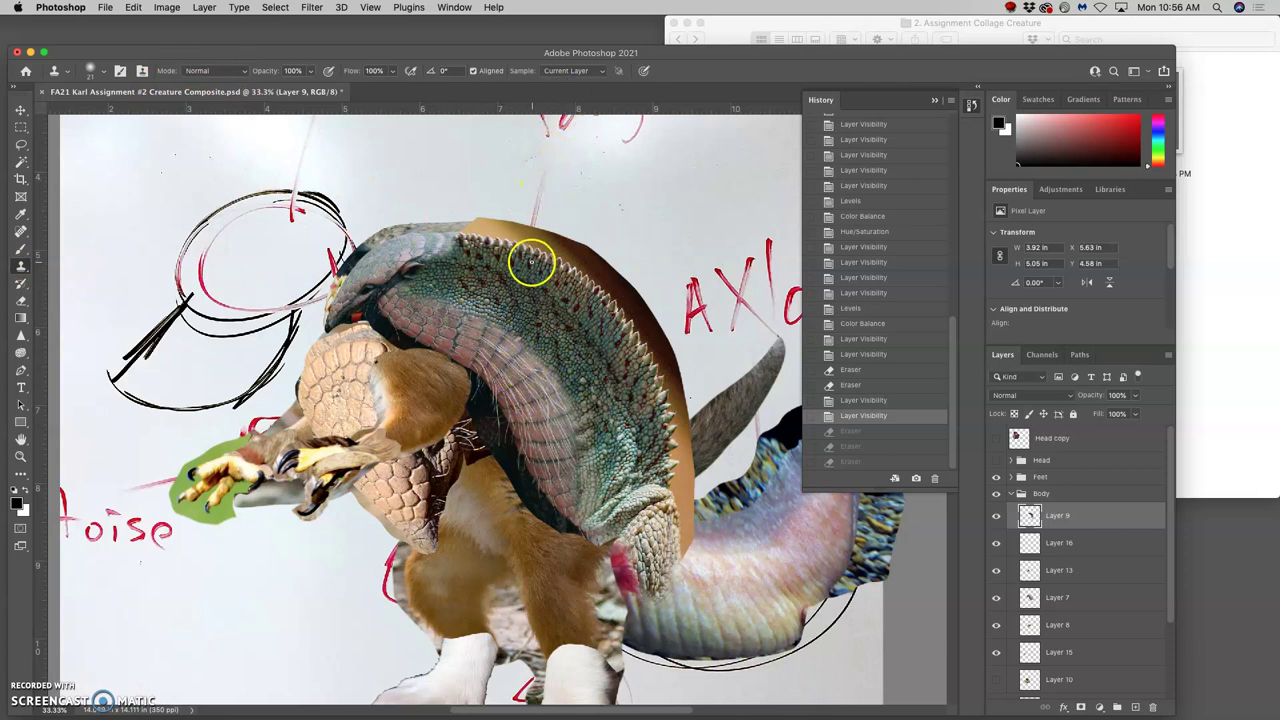
click(1136, 707)
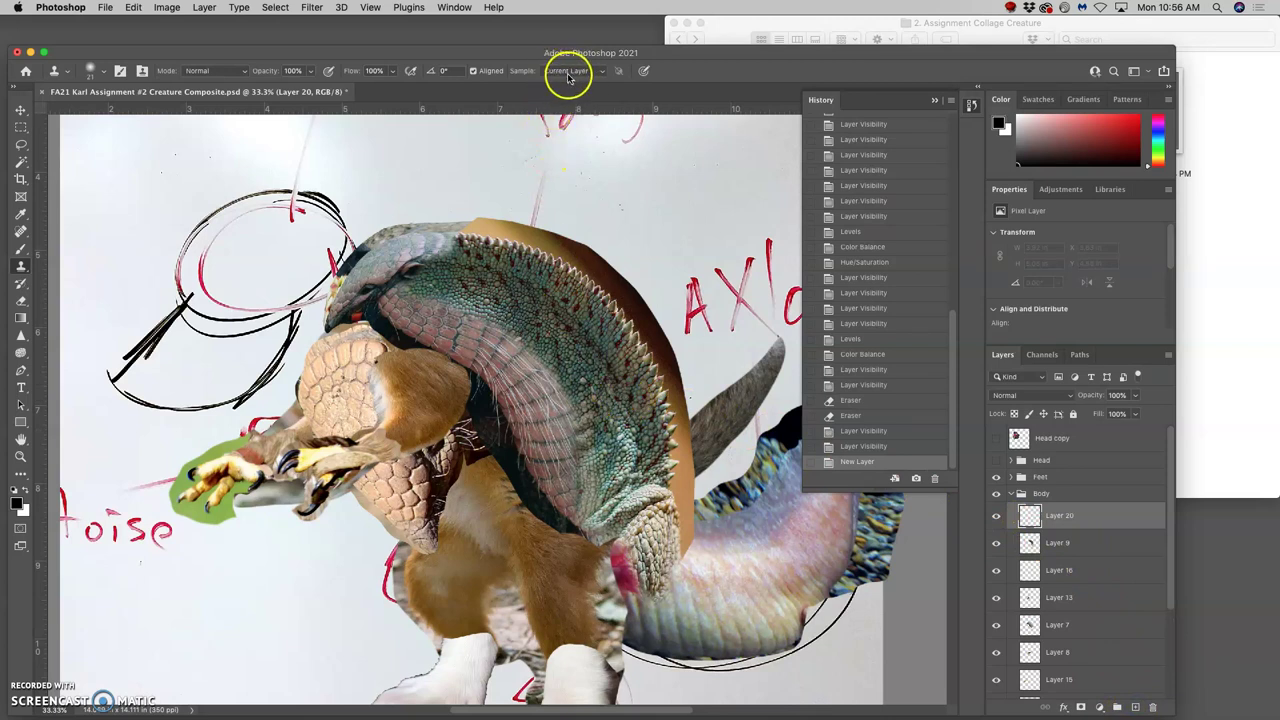
Set the Clone Stamp's Sample to Current & Below and raise the brush size to 162 px.
click(603, 75)
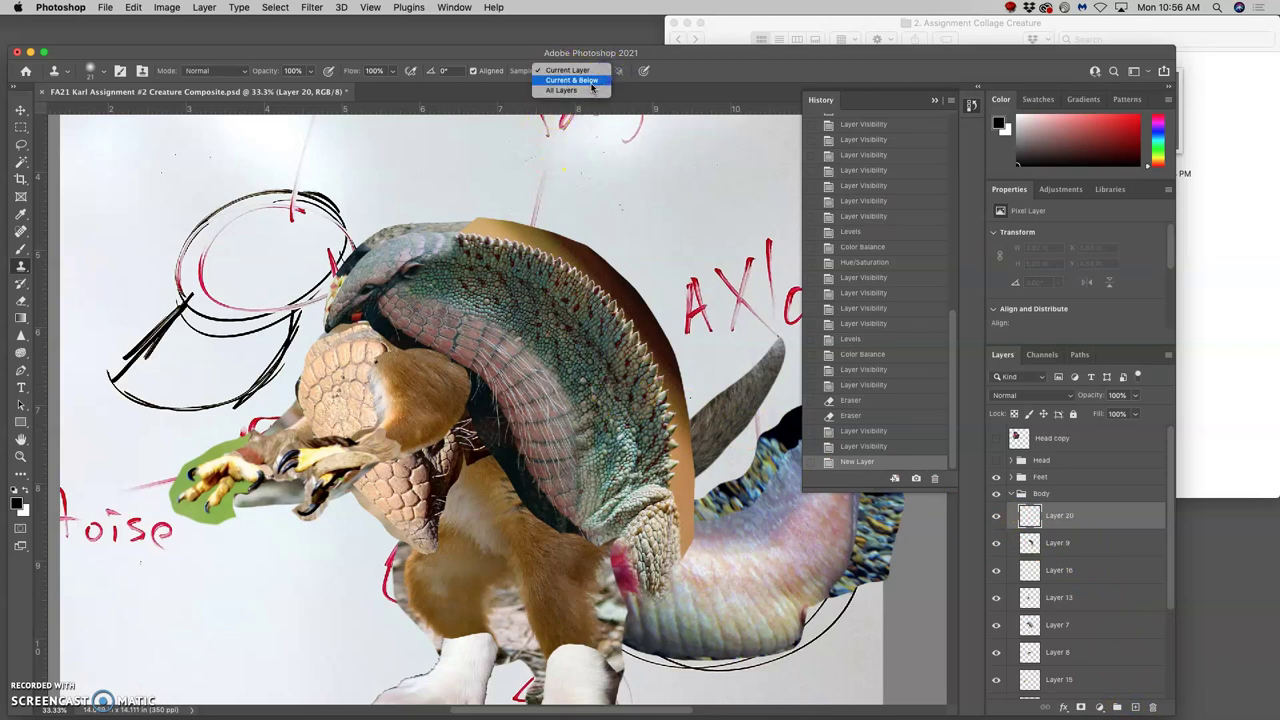
click(591, 86)
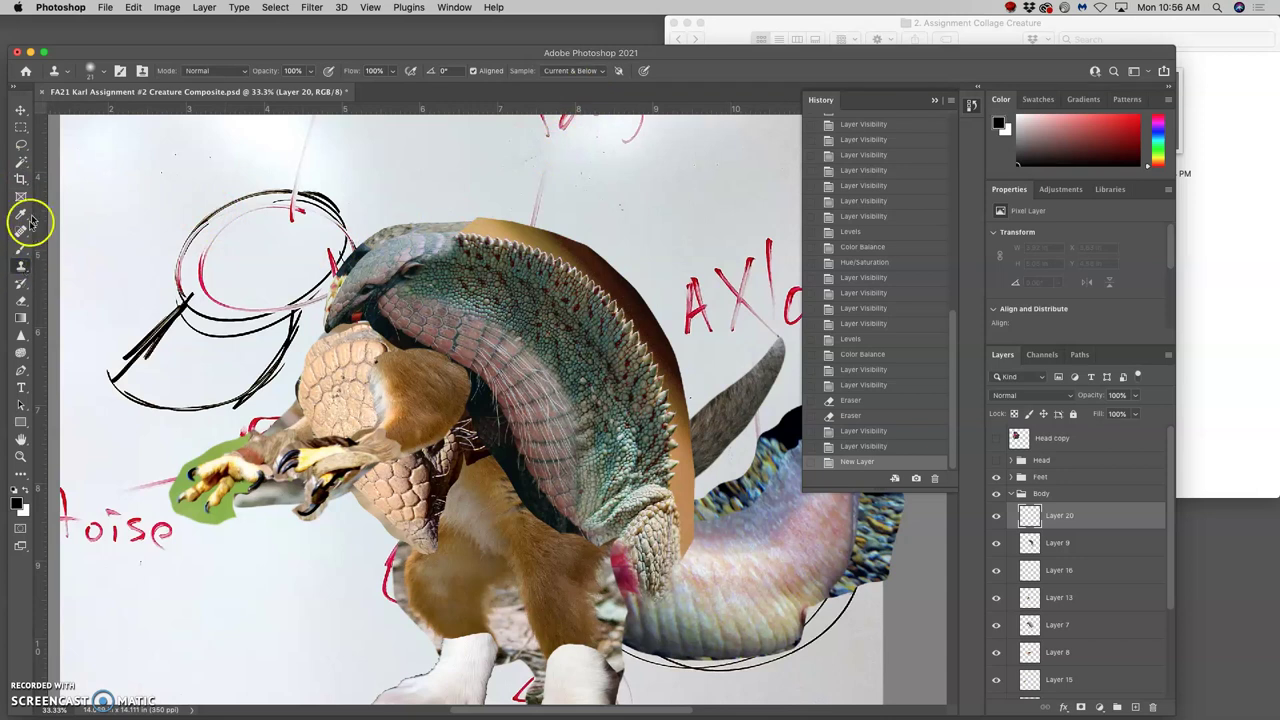
click(104, 75)
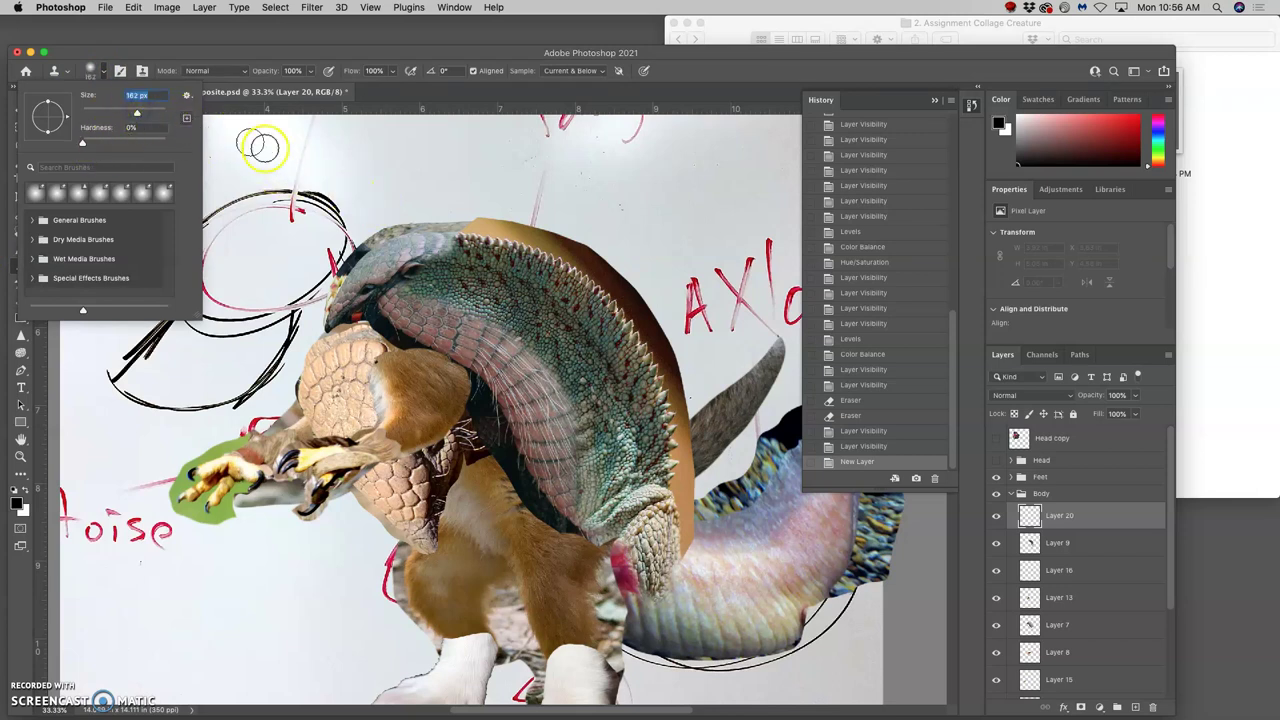
At 52% opacity, paint five cloned-scale strokes down and across the lizard's neck on Layer 20.
click(310, 72)
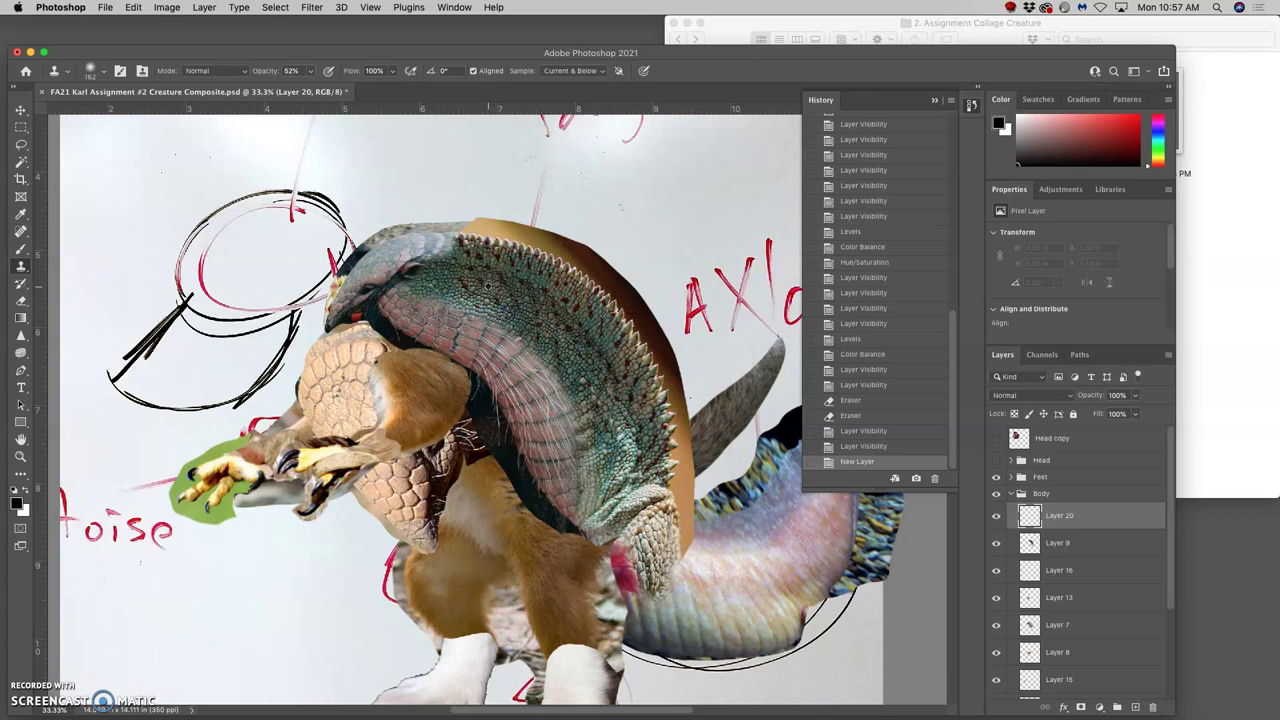
mouse_move(492, 286)
mouse_down()
mouse_move(489, 327)
mouse_move(413, 301)
mouse_move(500, 344)
mouse_move(525, 378)
mouse_move(423, 305)
mouse_move(456, 319)
mouse_up()
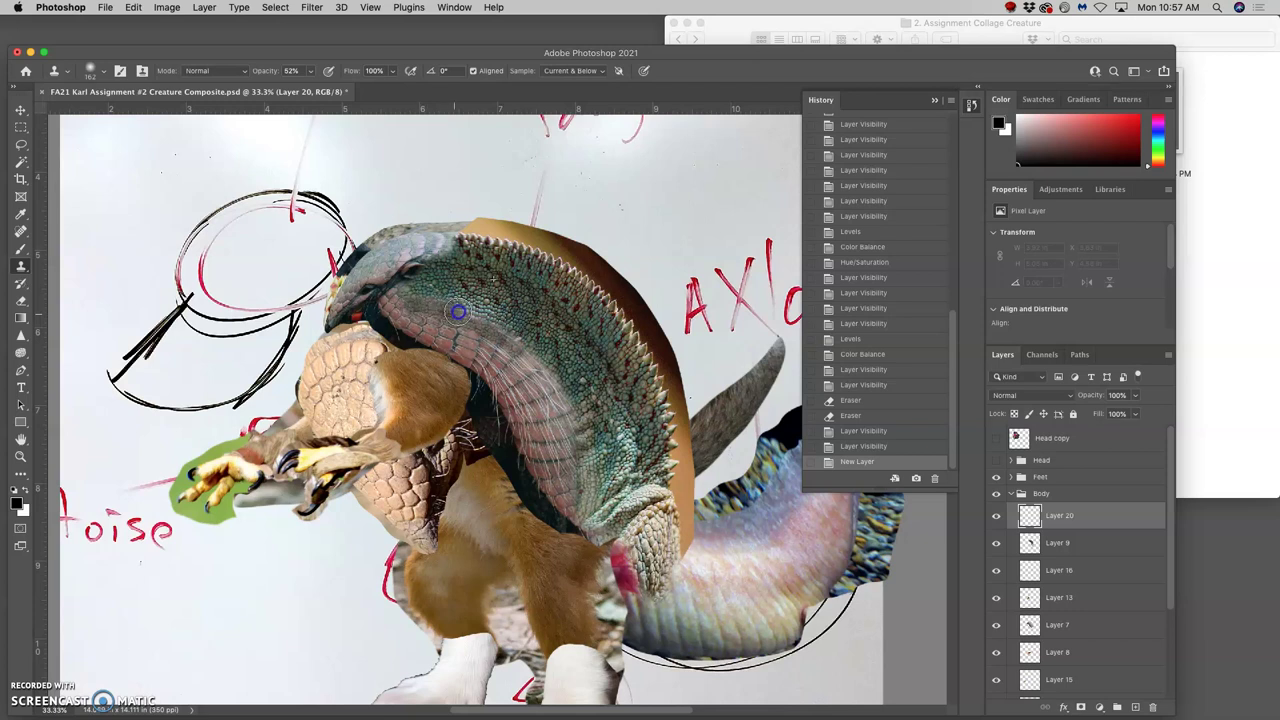
mouse_move(497, 331)
mouse_down()
mouse_move(529, 357)
mouse_move(520, 326)
mouse_move(479, 309)
mouse_up()
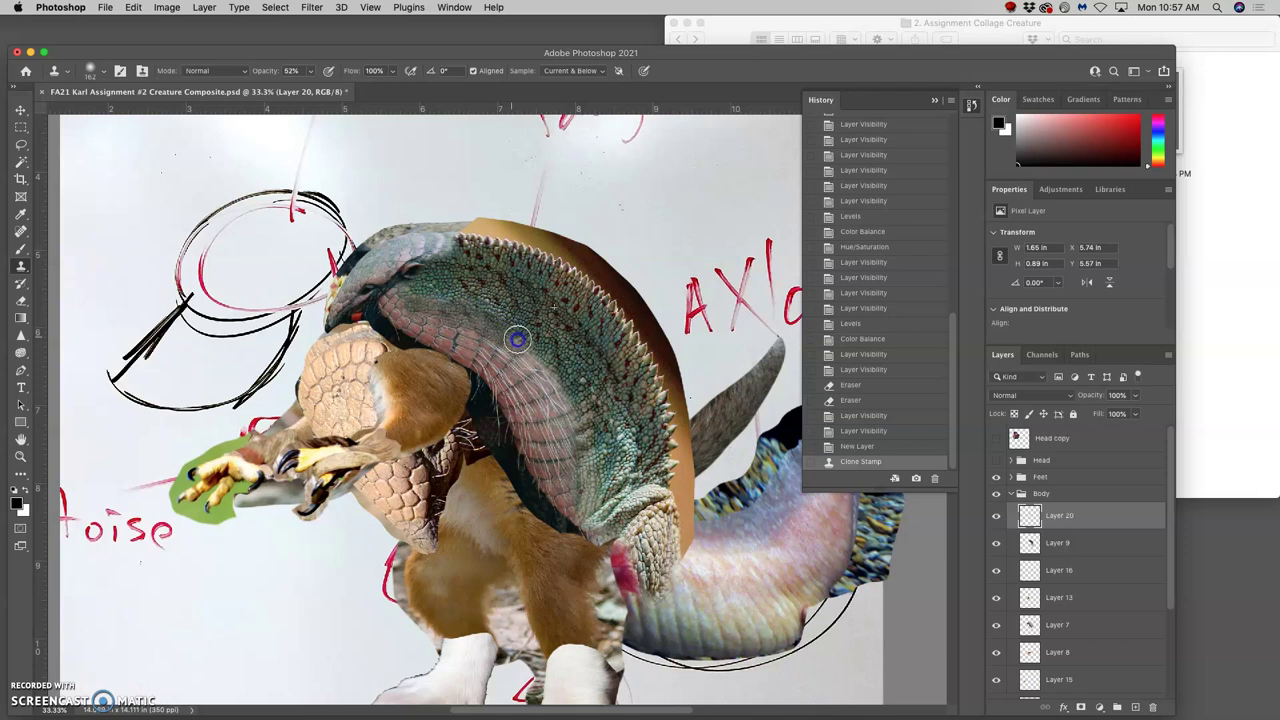
mouse_move(517, 340)
mouse_down()
mouse_move(543, 371)
mouse_move(557, 349)
mouse_up()
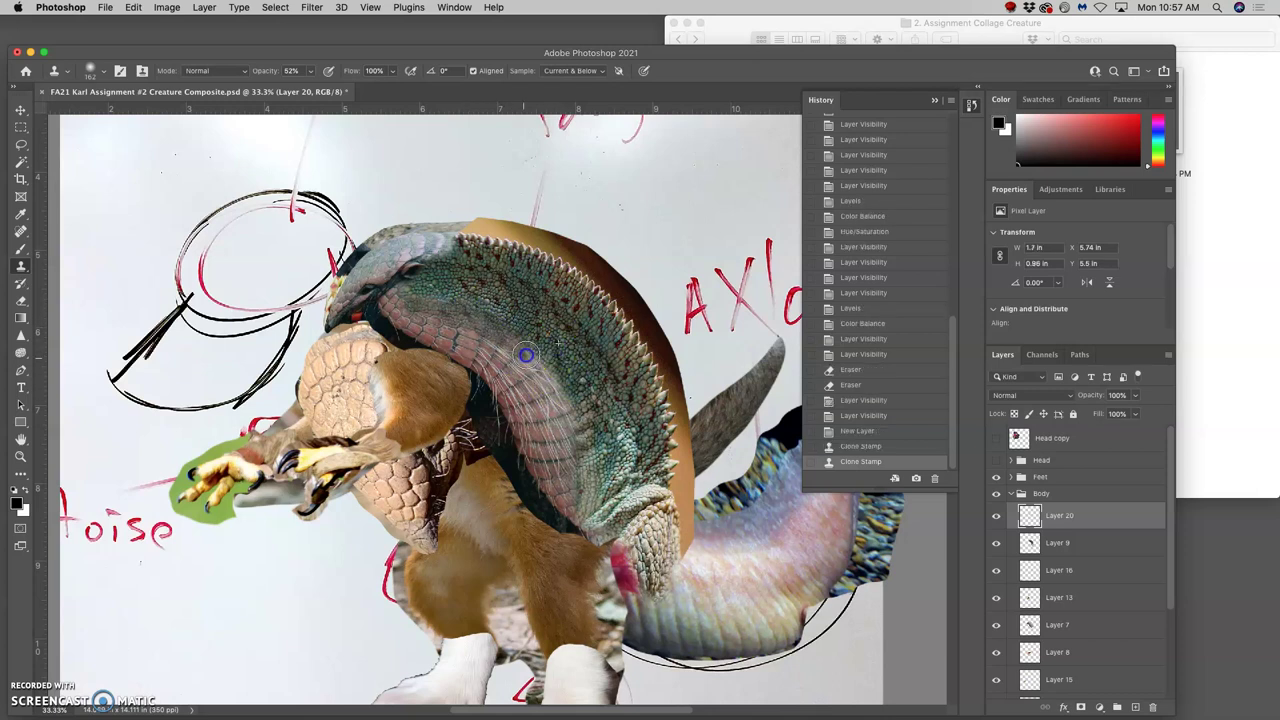
drag(555, 380, 557, 397)
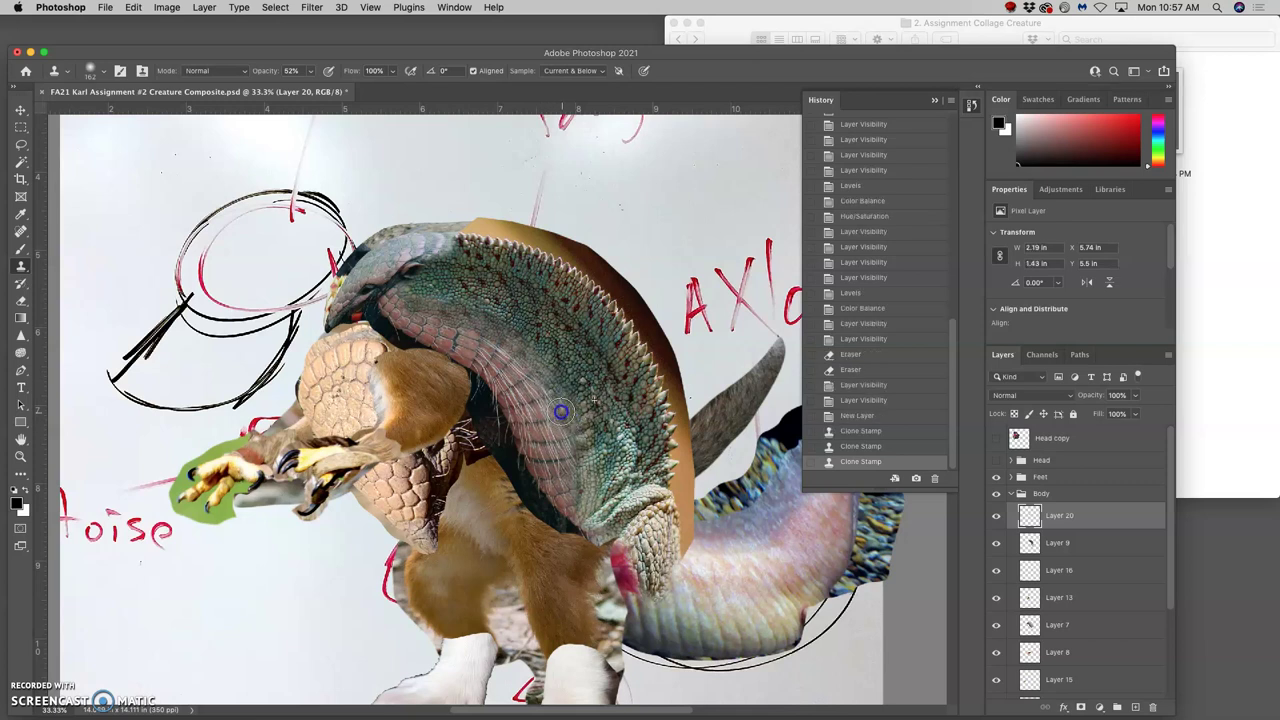
drag(546, 375, 535, 372)
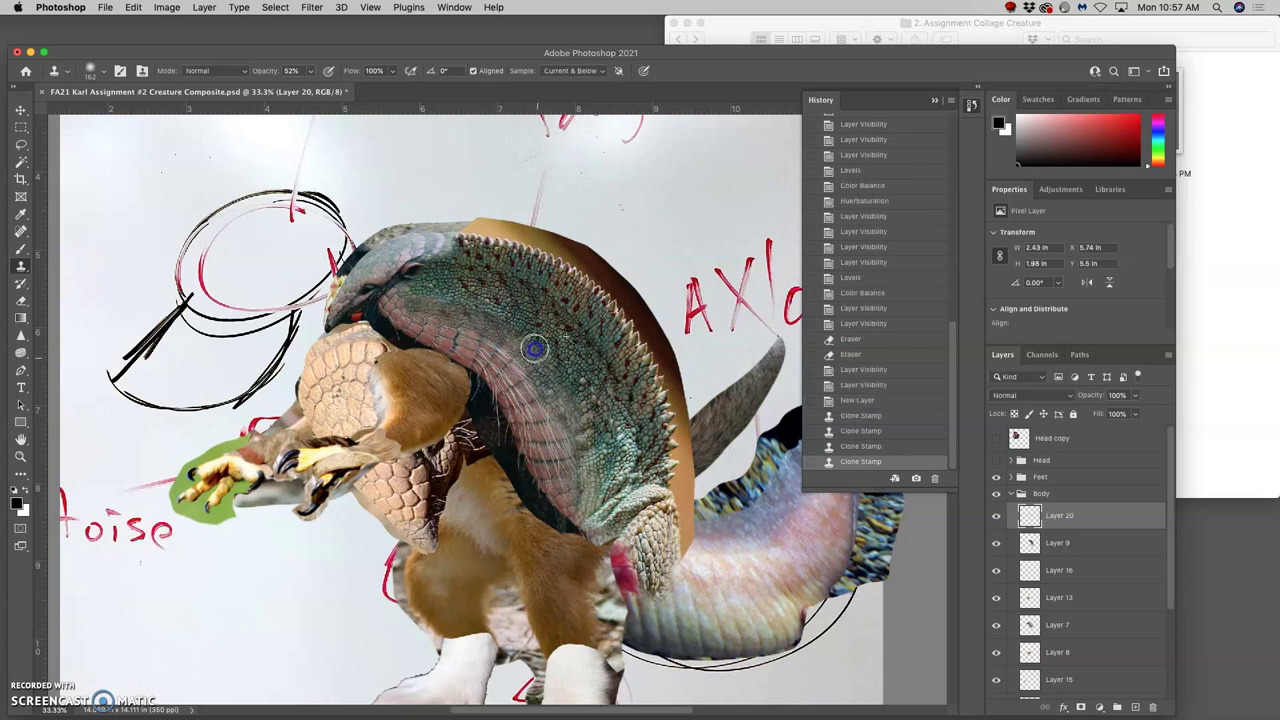
Add a short clone stroke on the neck and toggle Layer 20 repeatedly to compare.
click(499, 322)
drag(497, 320, 486, 314)
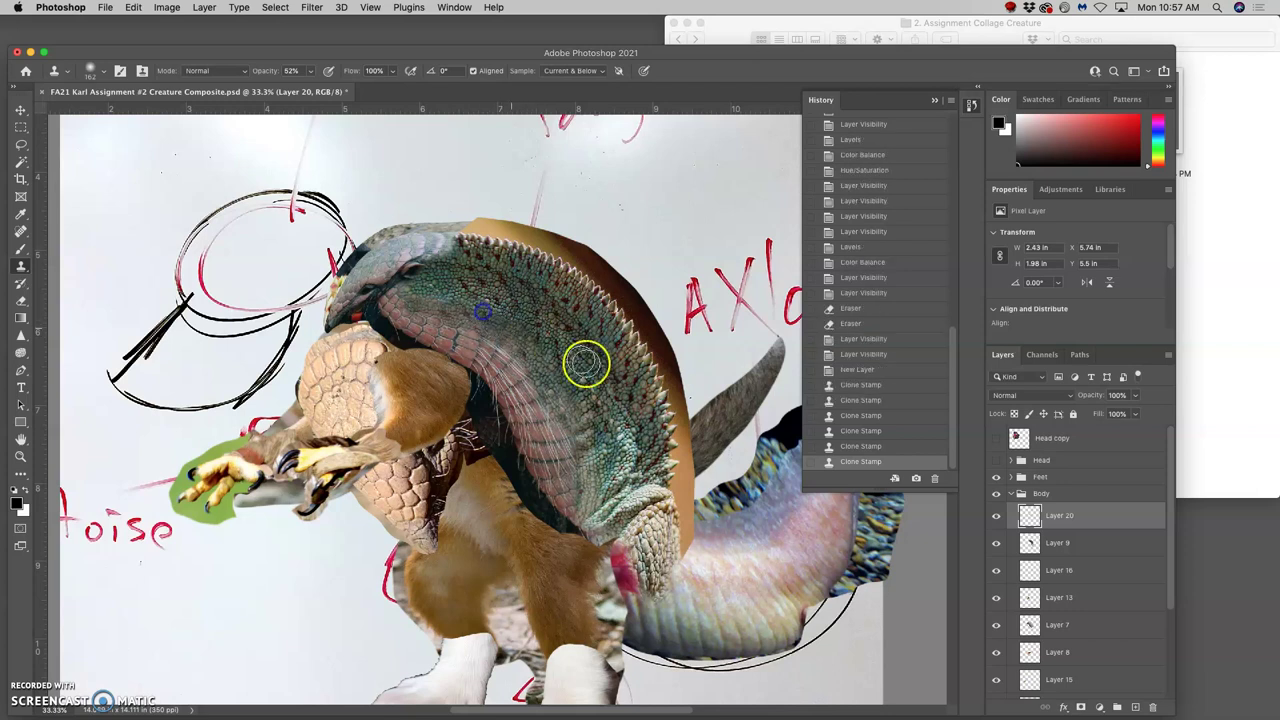
click(997, 517)
click(997, 518)
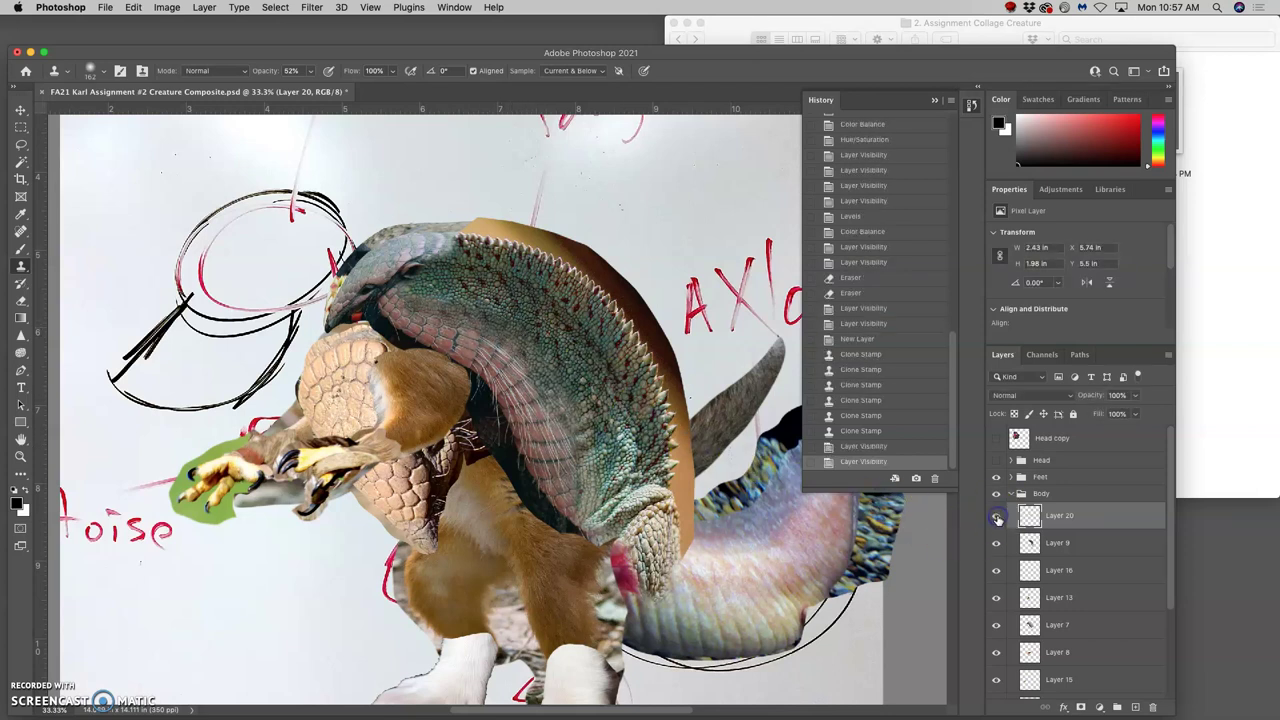
click(997, 519)
click(996, 518)
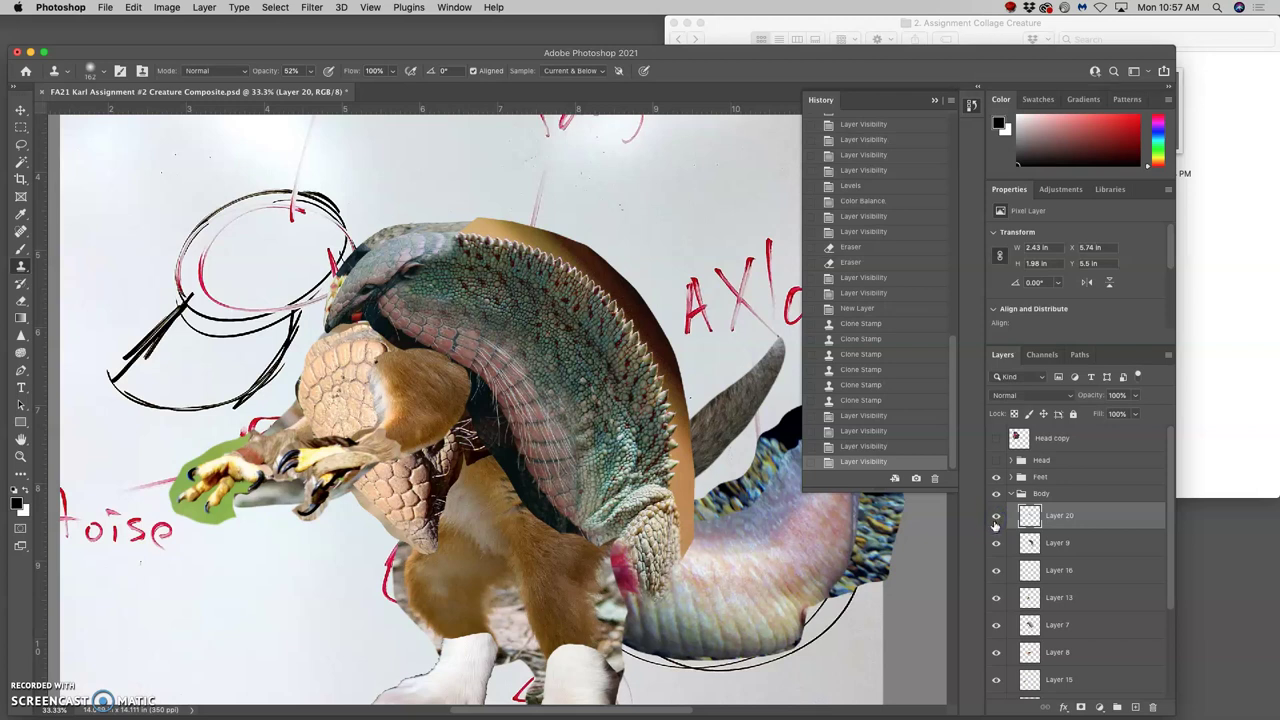
click(996, 518)
click(996, 519)
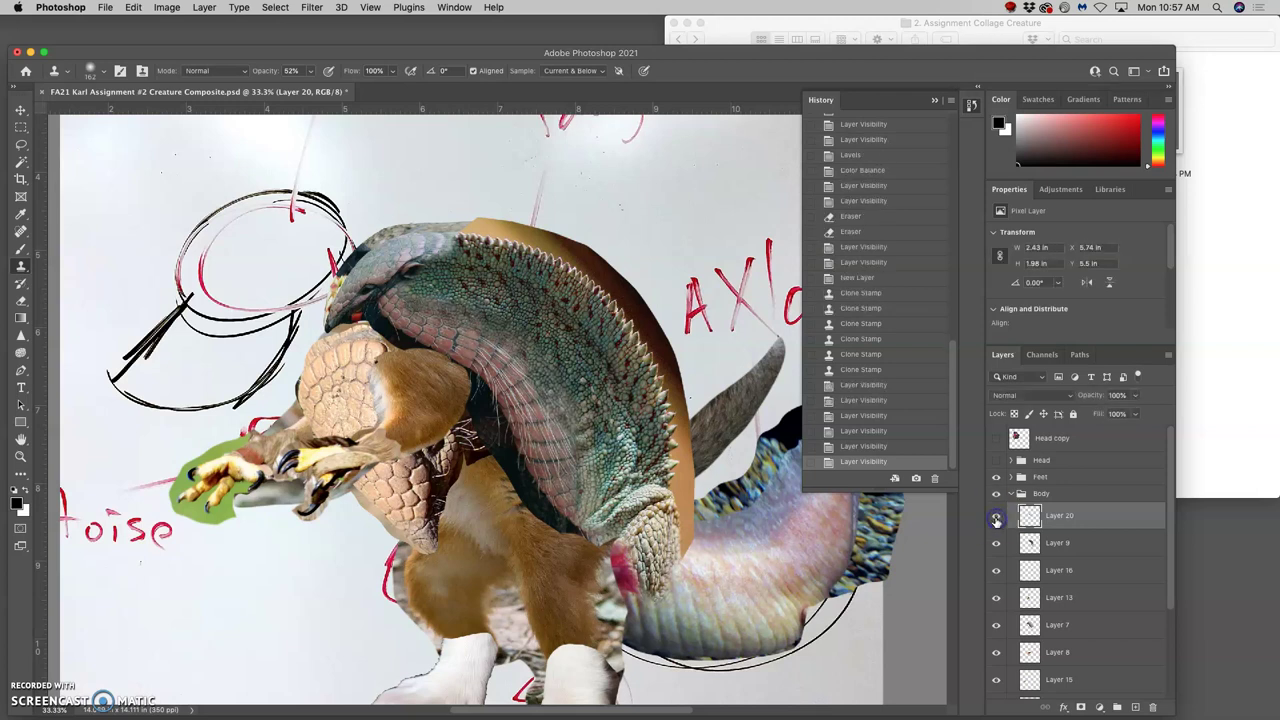
click(996, 519)
click(996, 519)
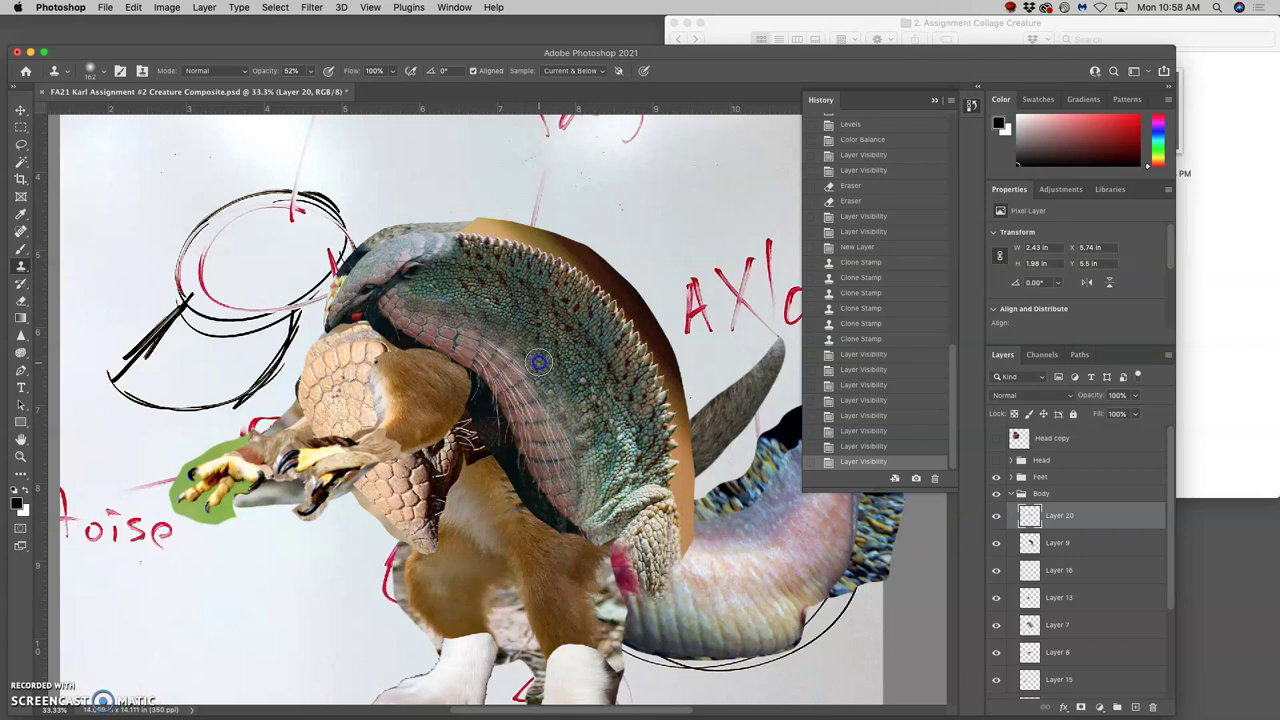
Dab a few more clone strokes on the lizard, then revert them to the last Layer Visibility state.
drag(555, 389, 541, 392)
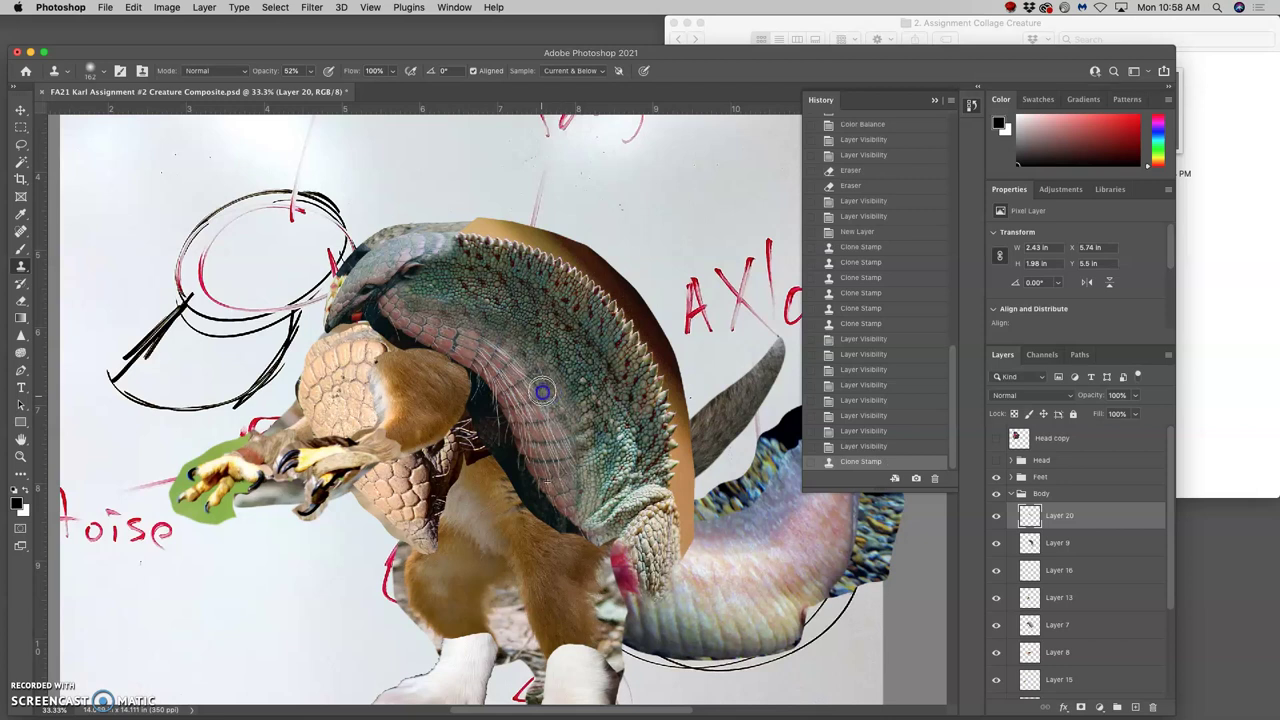
click(594, 506)
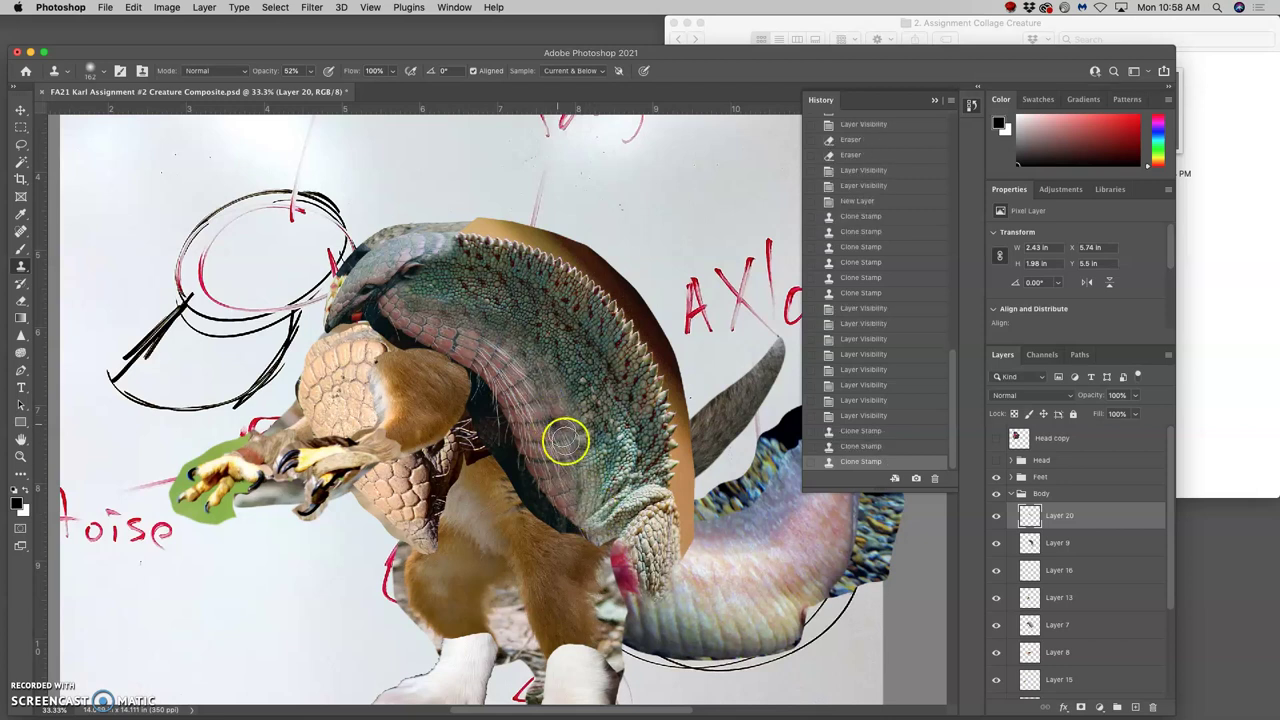
click(555, 437)
key(super+z)
key(super+shift+z)
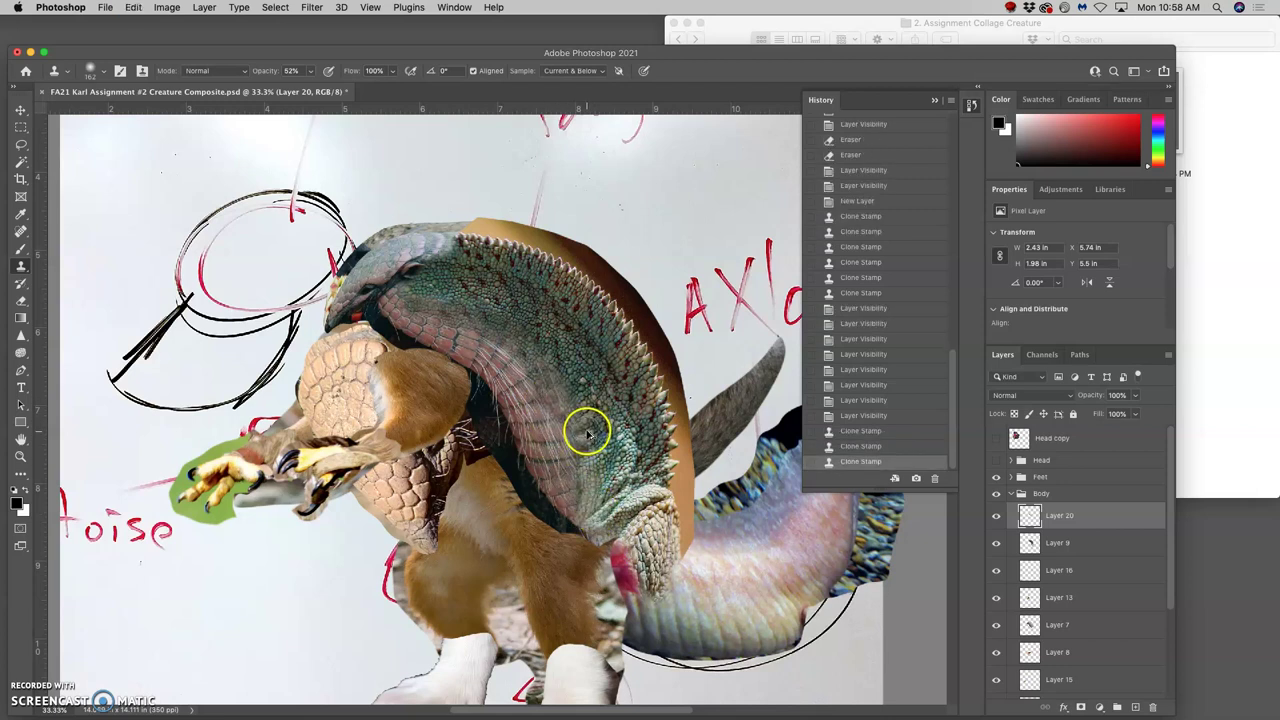
key(super+z)
key(super+shift+z)
key(super+z)
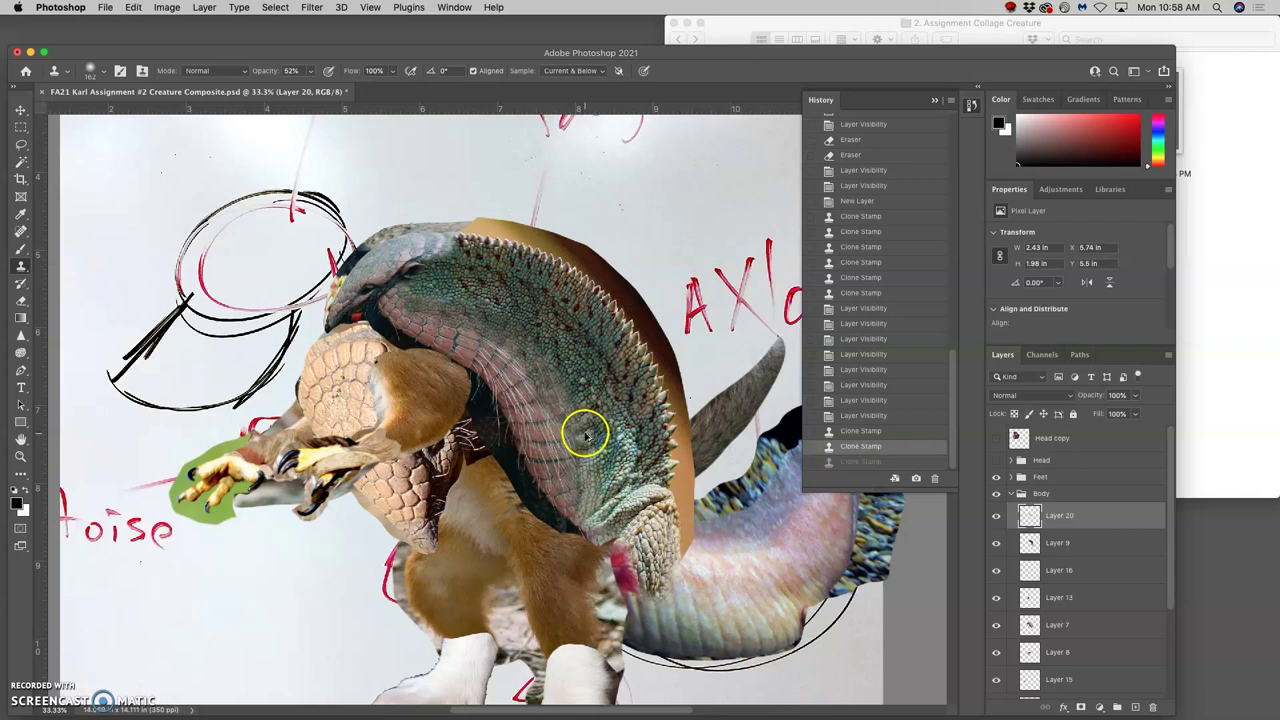
click(867, 430)
click(866, 416)
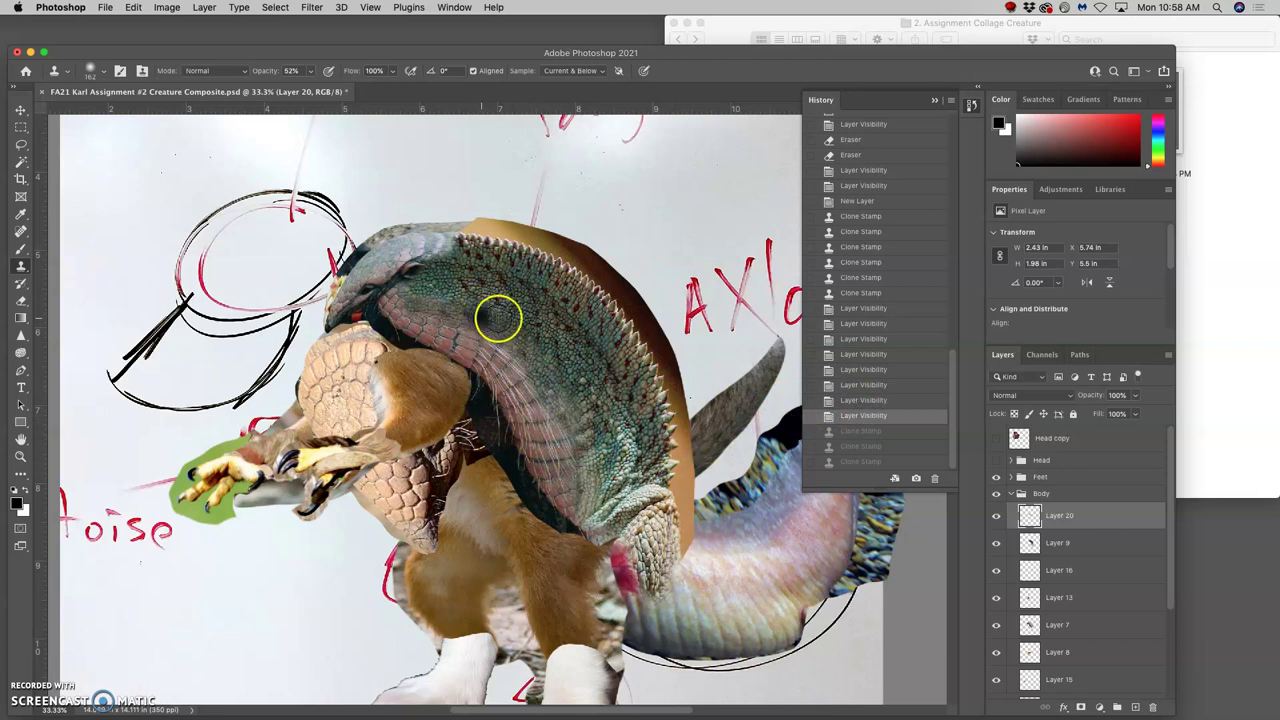
Restore the undone Clone Stamp strokes and add a stroke near the chameleon's head.
drag(409, 294, 402, 294)
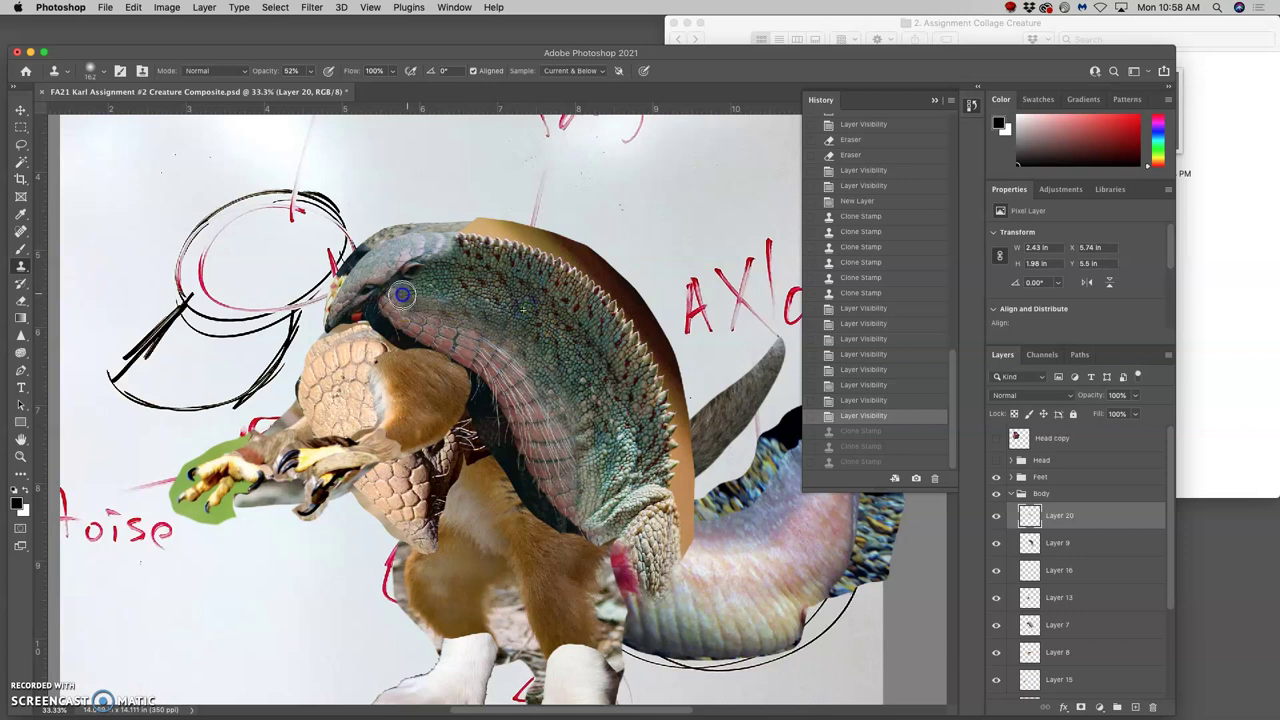
key(super+shift+z)
key(super+shift+z)
key(super+shift+z)
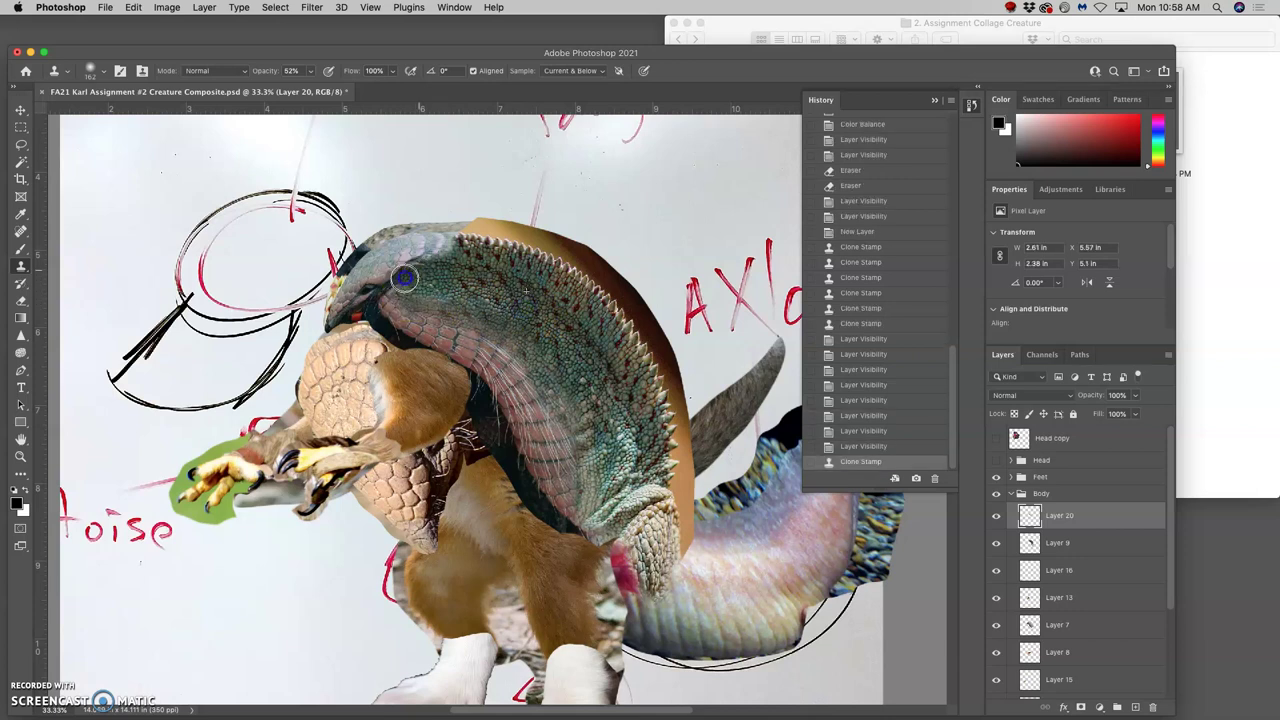
click(393, 278)
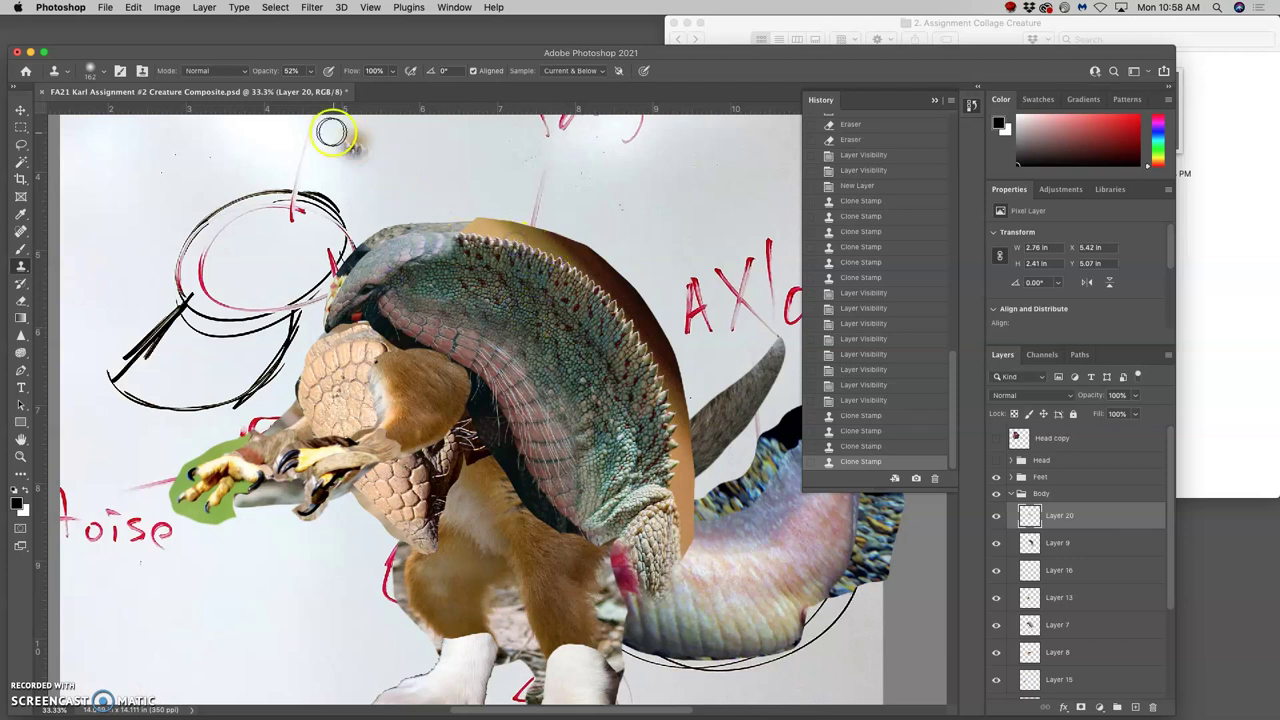
At 100% opacity, clone texture onto the back and a spiky crest up-left from the head.
click(311, 74)
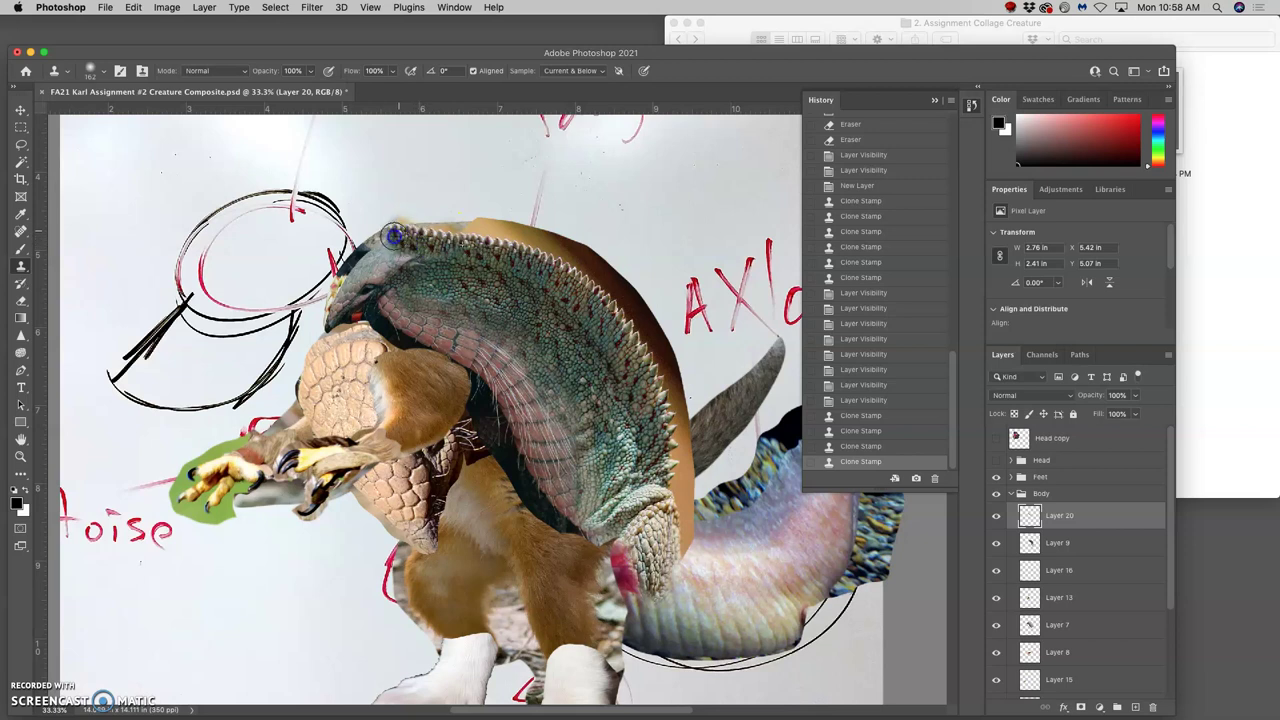
mouse_move(610, 310)
mouse_down()
mouse_move(649, 352)
mouse_move(666, 415)
mouse_move(641, 344)
mouse_up()
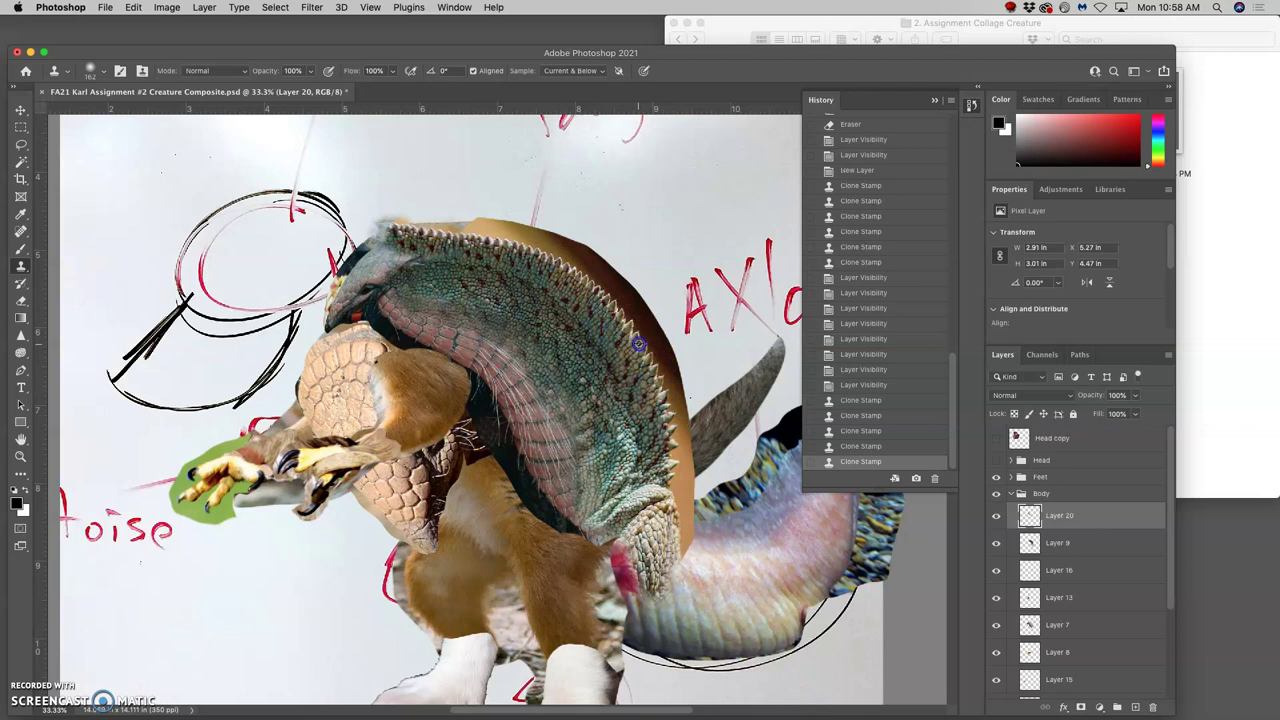
alt+click(392, 229)
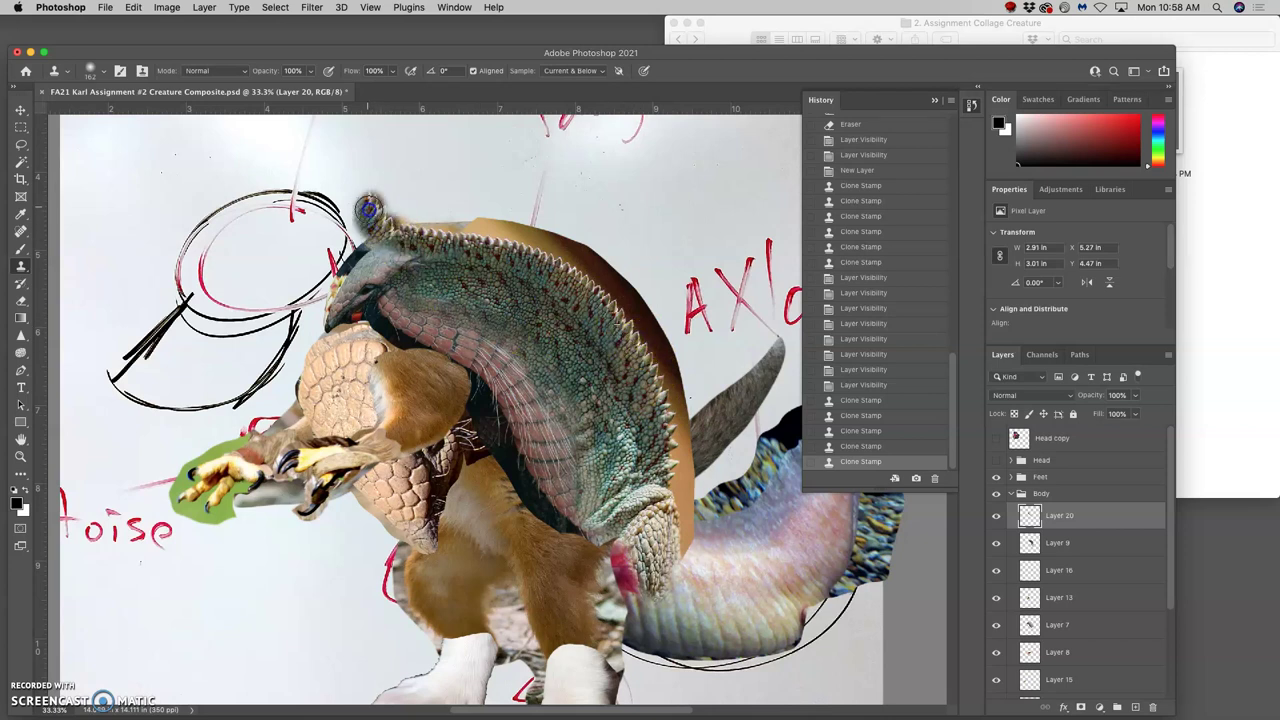
mouse_move(368, 209)
mouse_down()
mouse_move(351, 176)
mouse_move(331, 177)
mouse_move(349, 182)
mouse_move(338, 186)
mouse_move(273, 154)
mouse_up()
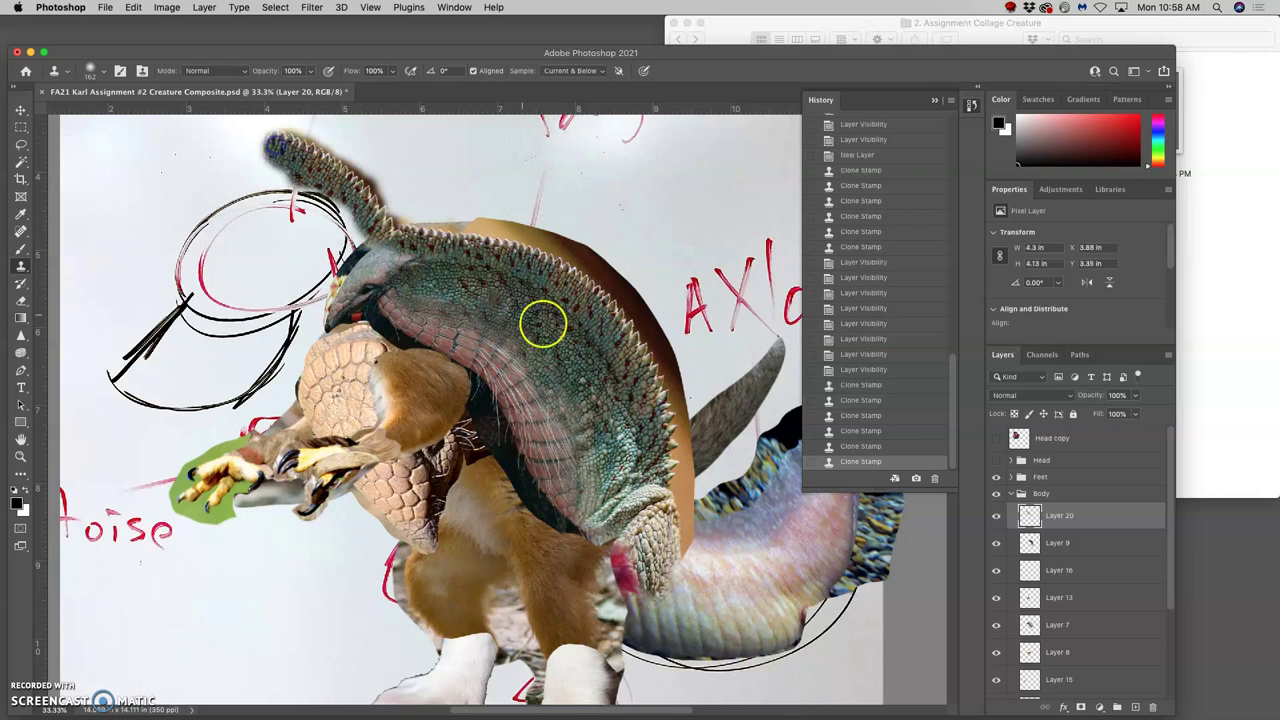
Toggle Layer 20 to compare, then rename it to 'Clone STamp'.
click(996, 517)
click(996, 517)
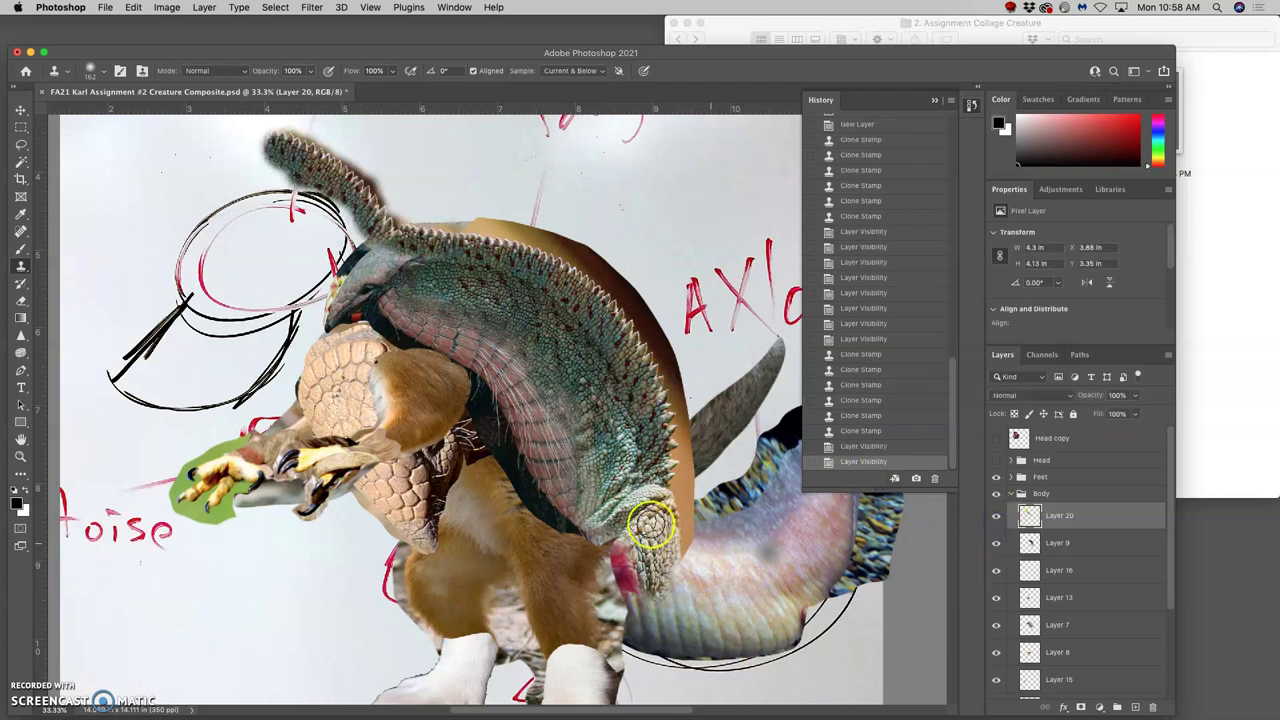
click(997, 517)
click(997, 517)
drag(1049, 516, 1085, 517)
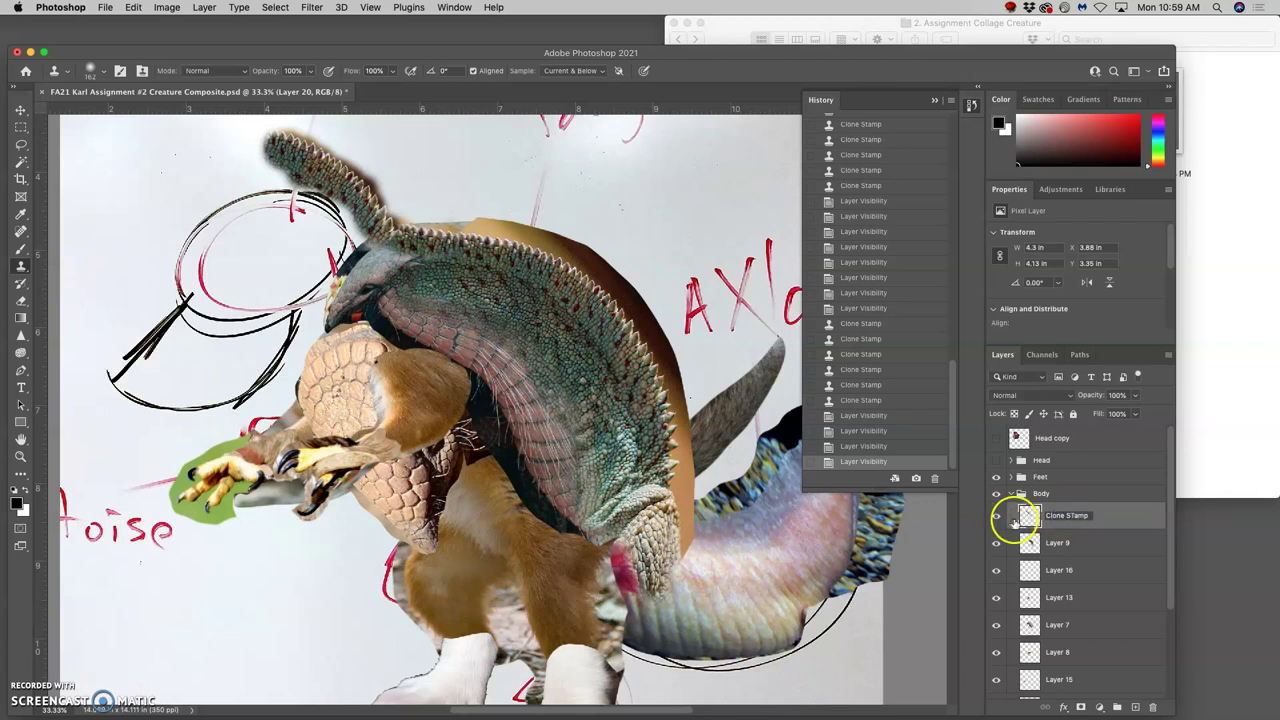
key(Return)
Give the Clone STamp layer a red colour label and toggle it to check.
right_click(1005, 512)
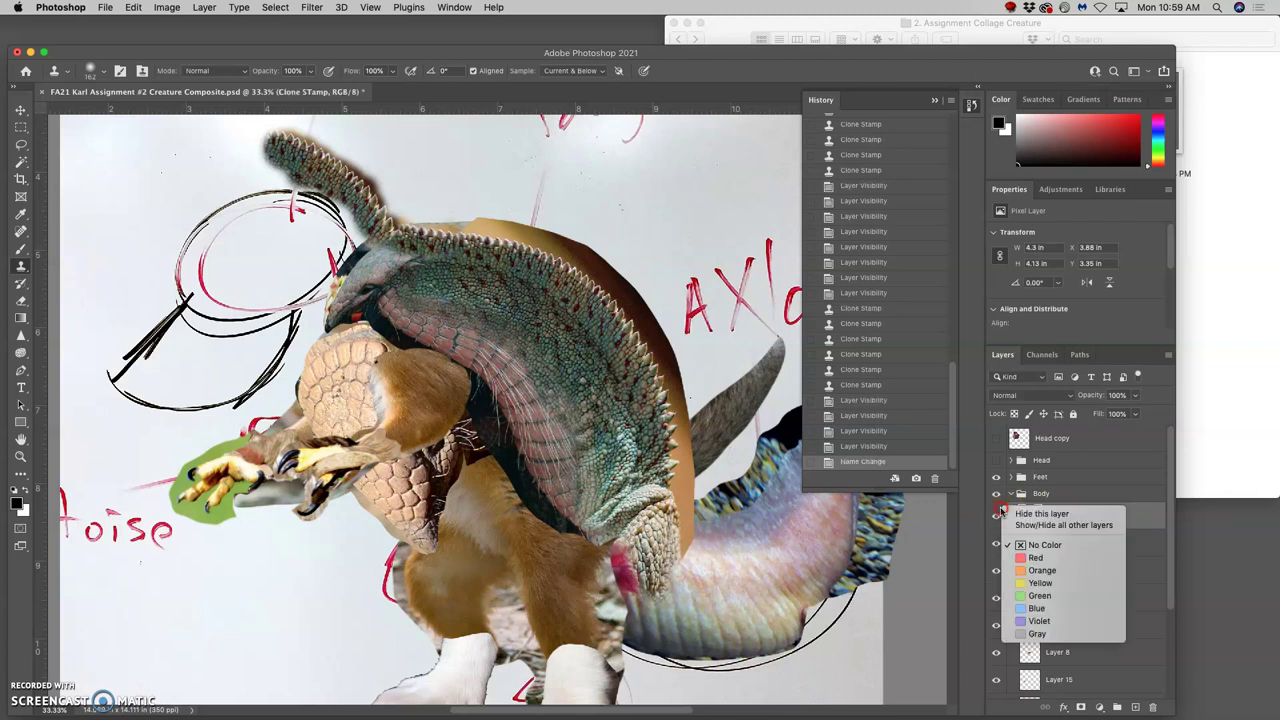
click(1034, 557)
click(996, 520)
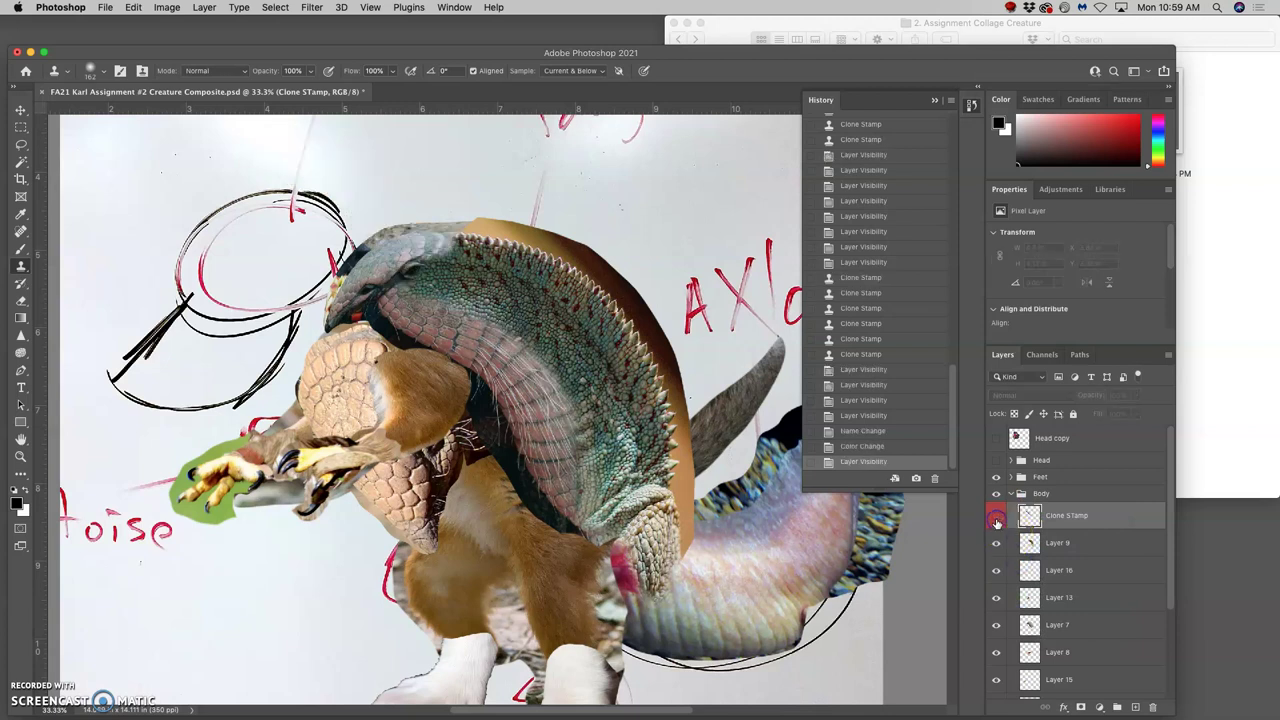
click(996, 519)
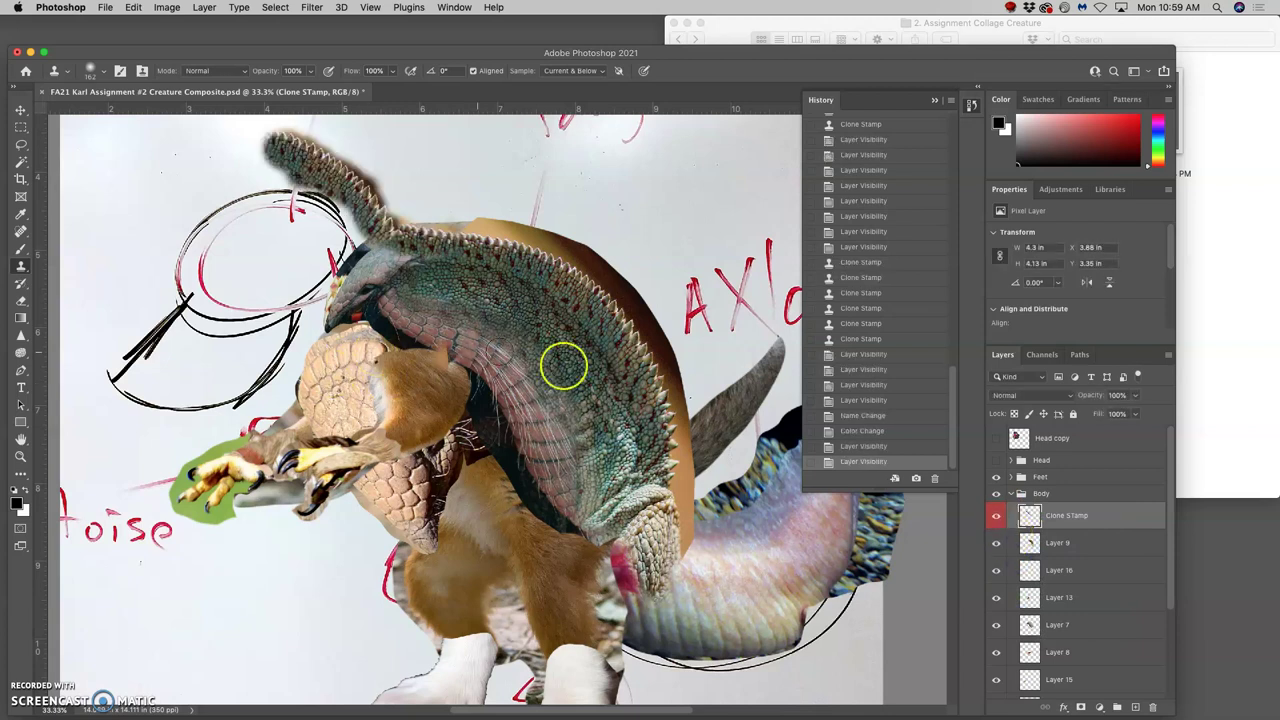
Erase the spiky tail tip above the head and the lower body at 100% opacity, then toggle to check.
click(20, 299)
mouse_move(281, 133)
mouse_down()
mouse_move(313, 127)
mouse_move(287, 172)
mouse_move(398, 162)
mouse_move(361, 194)
mouse_move(393, 189)
mouse_up()
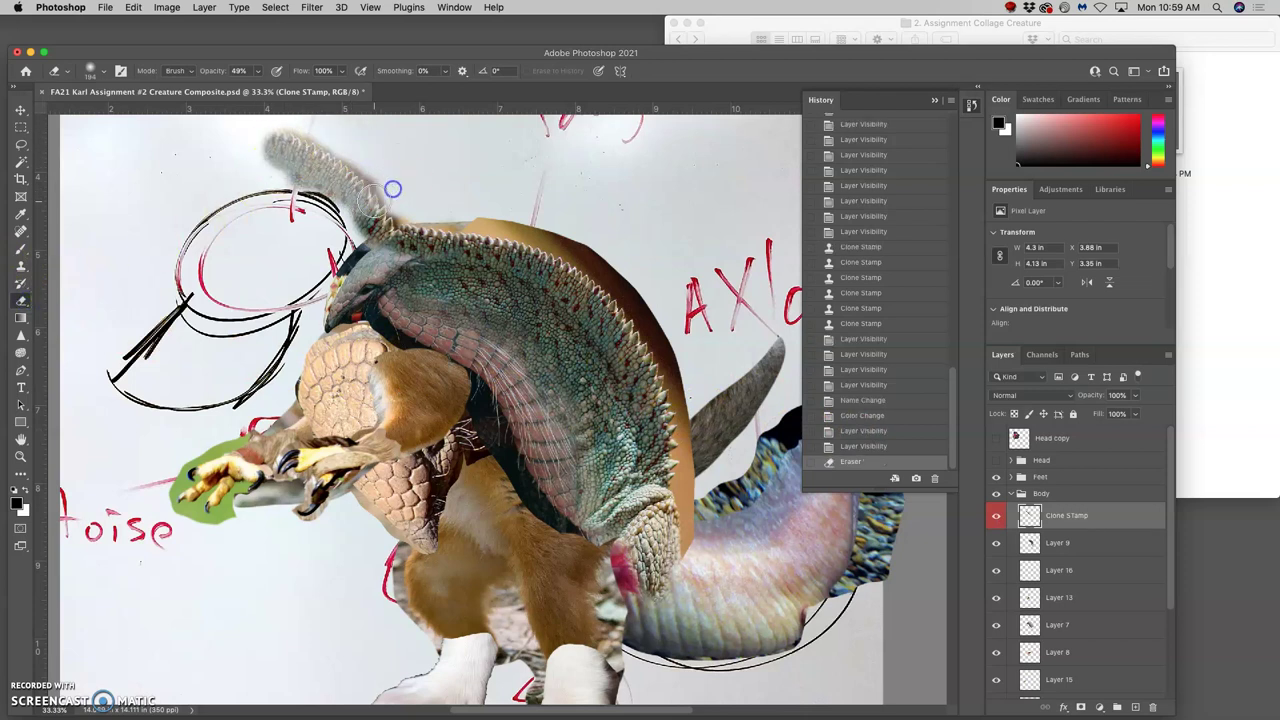
click(258, 71)
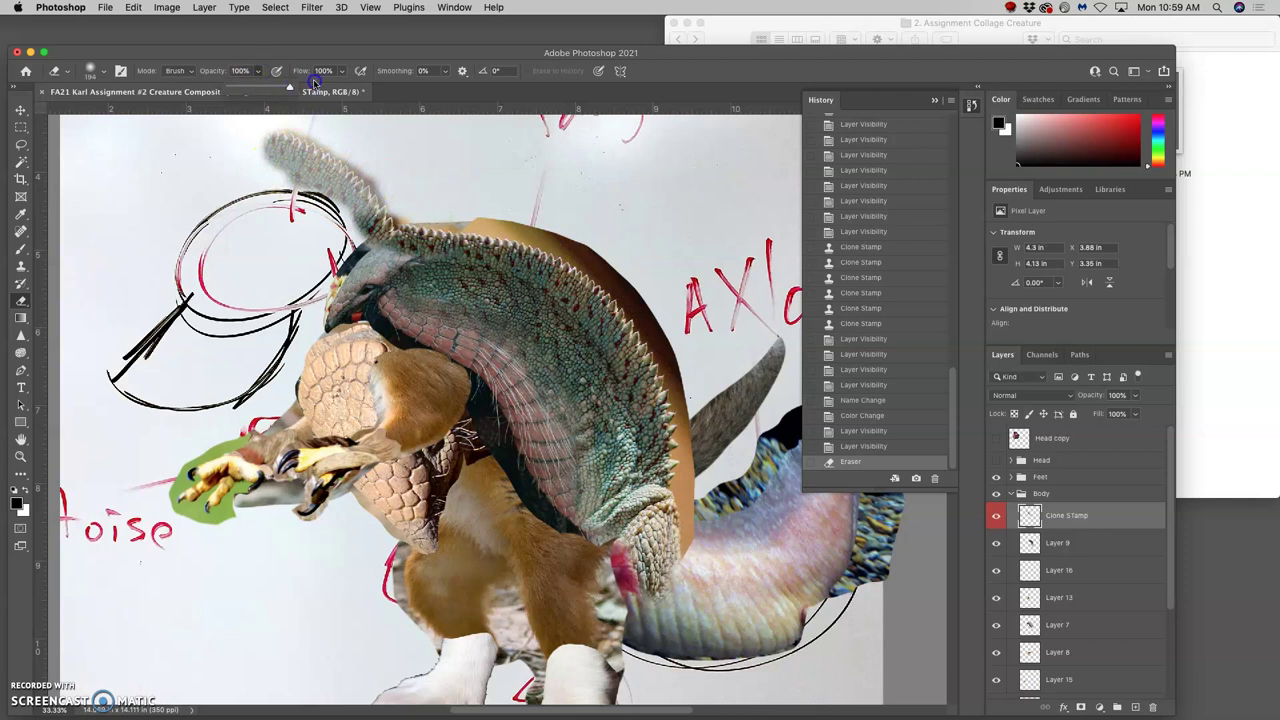
mouse_move(300, 157)
mouse_down()
mouse_move(296, 127)
mouse_move(304, 140)
mouse_move(276, 178)
mouse_move(285, 191)
mouse_move(323, 202)
mouse_move(384, 184)
mouse_move(344, 219)
mouse_move(397, 198)
mouse_up()
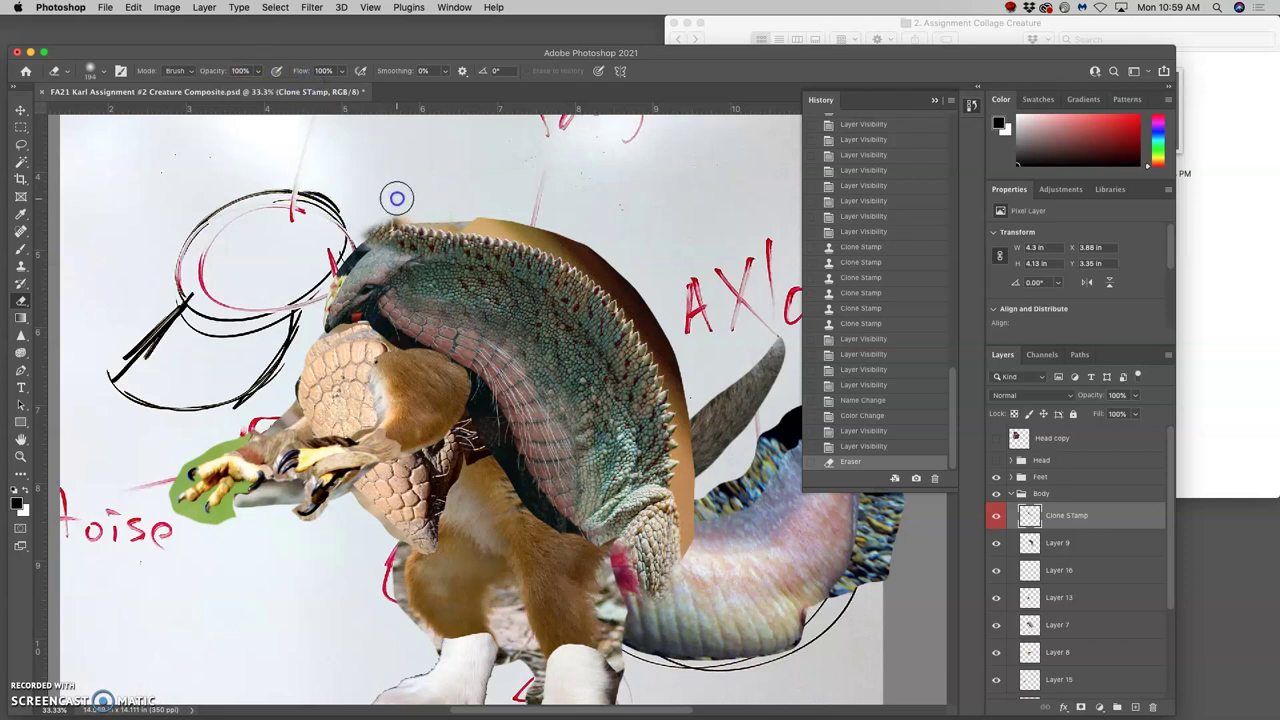
mouse_move(570, 405)
mouse_down()
mouse_move(586, 423)
mouse_move(537, 451)
mouse_move(622, 577)
mouse_up()
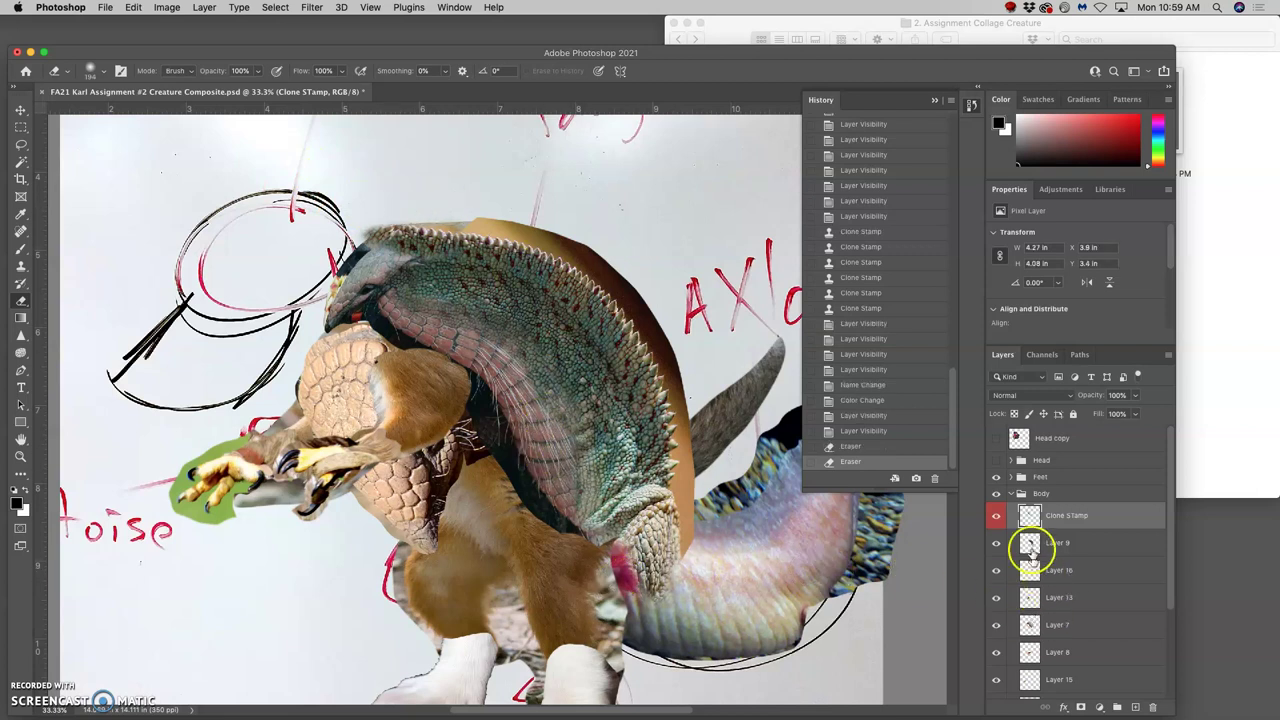
click(997, 518)
click(997, 518)
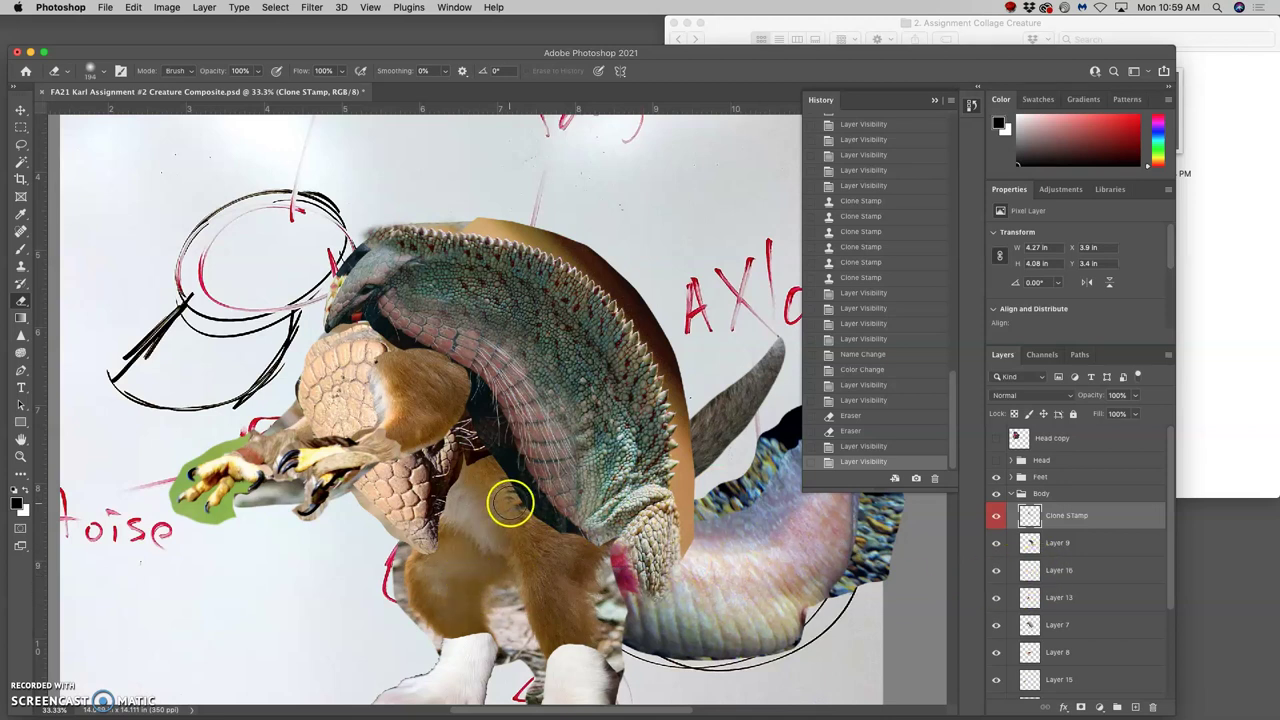
On Layer 7, erase the dark seam where the shell meets the fur, toggling layers to compare.
click(996, 627)
click(996, 627)
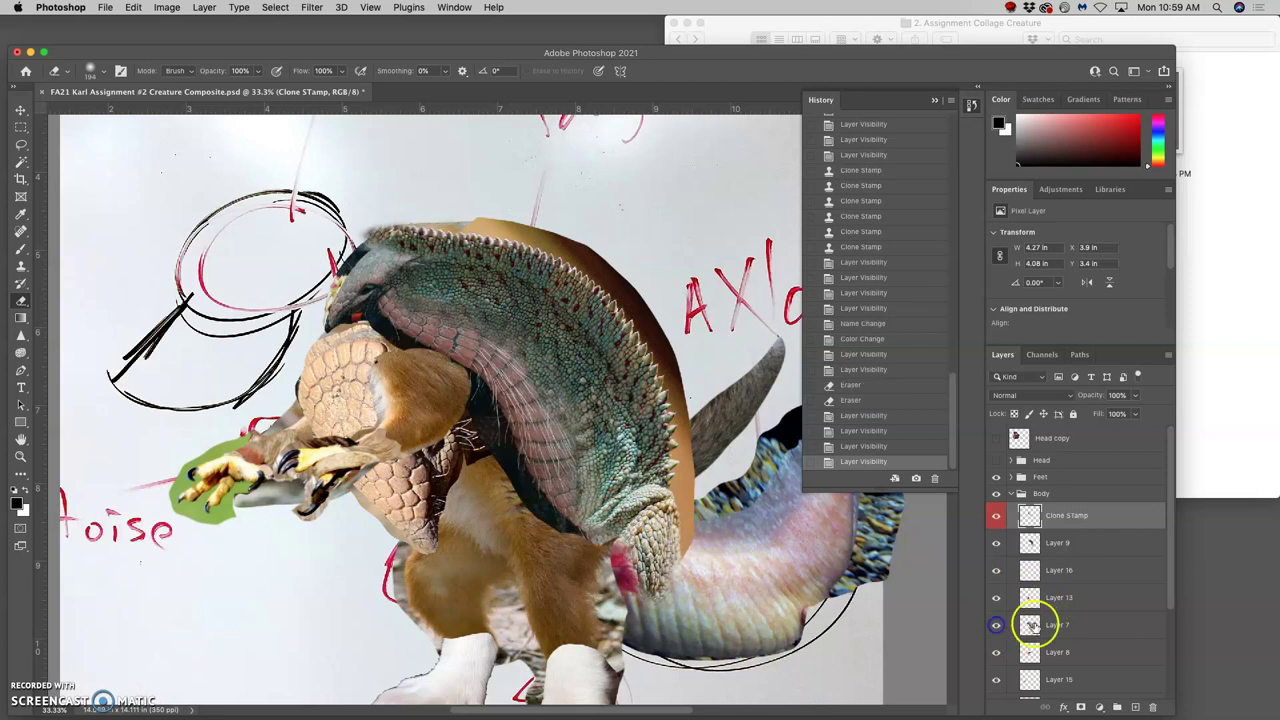
click(1052, 625)
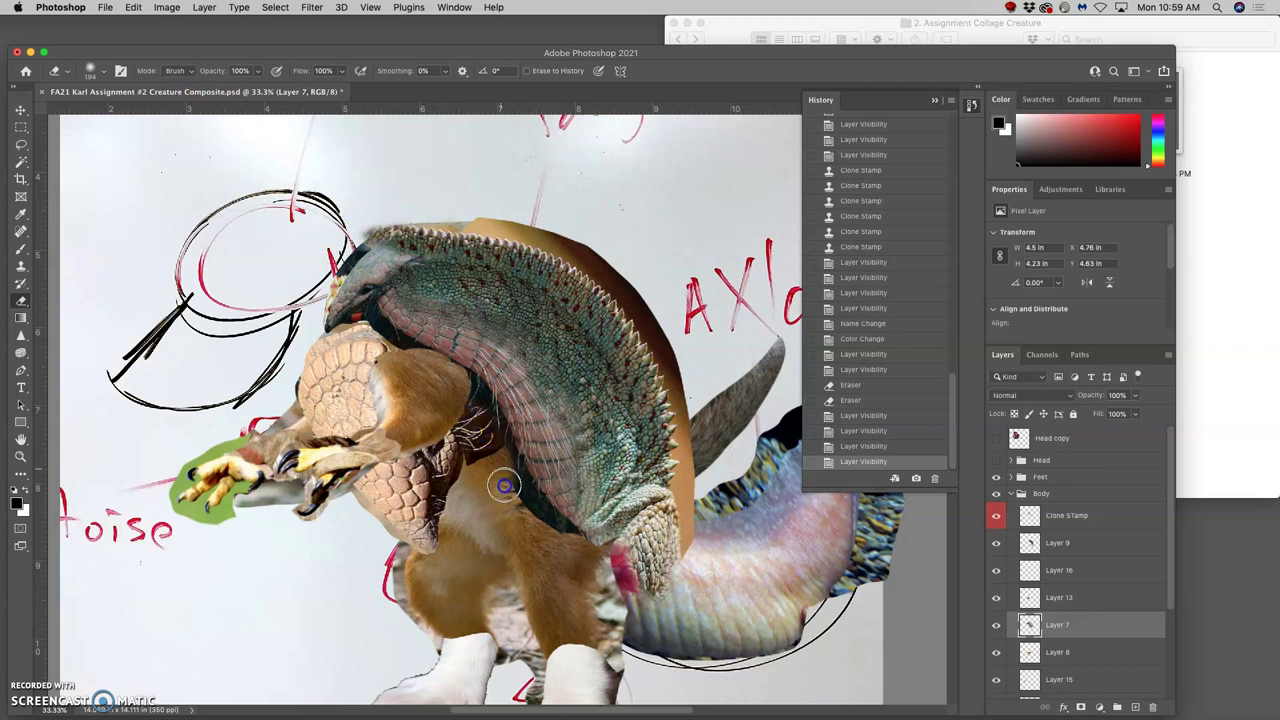
drag(504, 486, 561, 541)
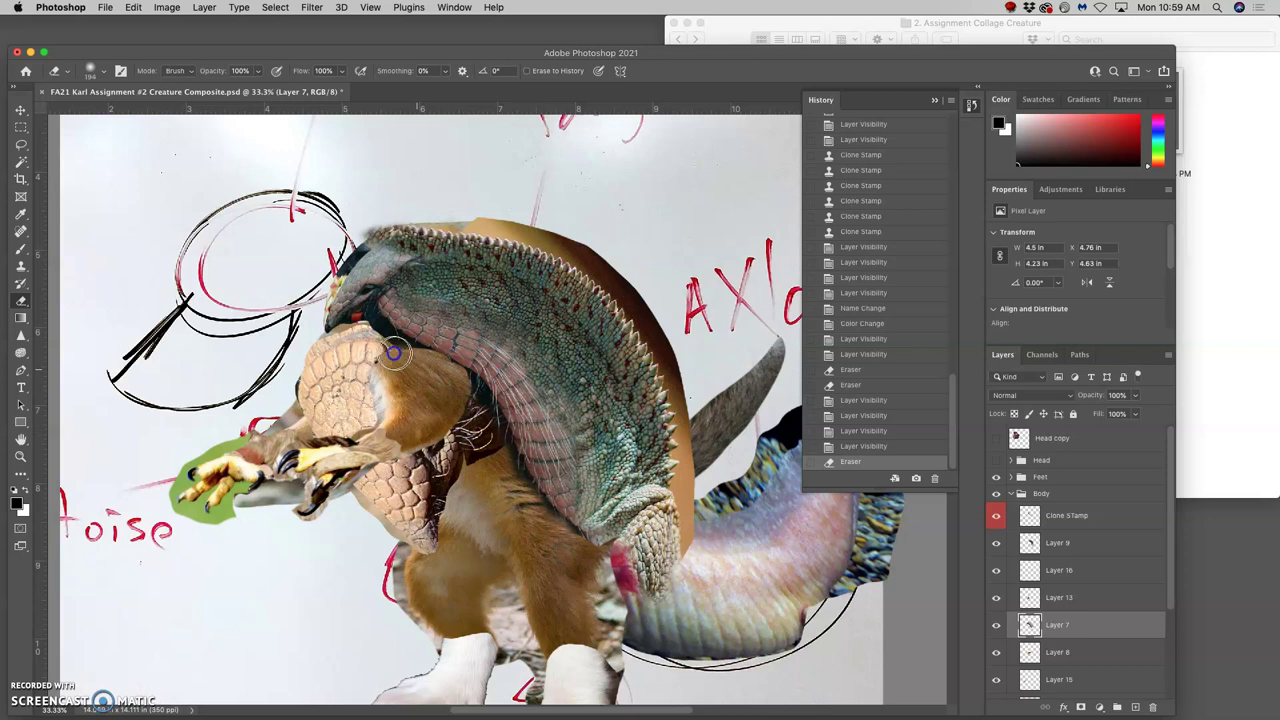
click(368, 325)
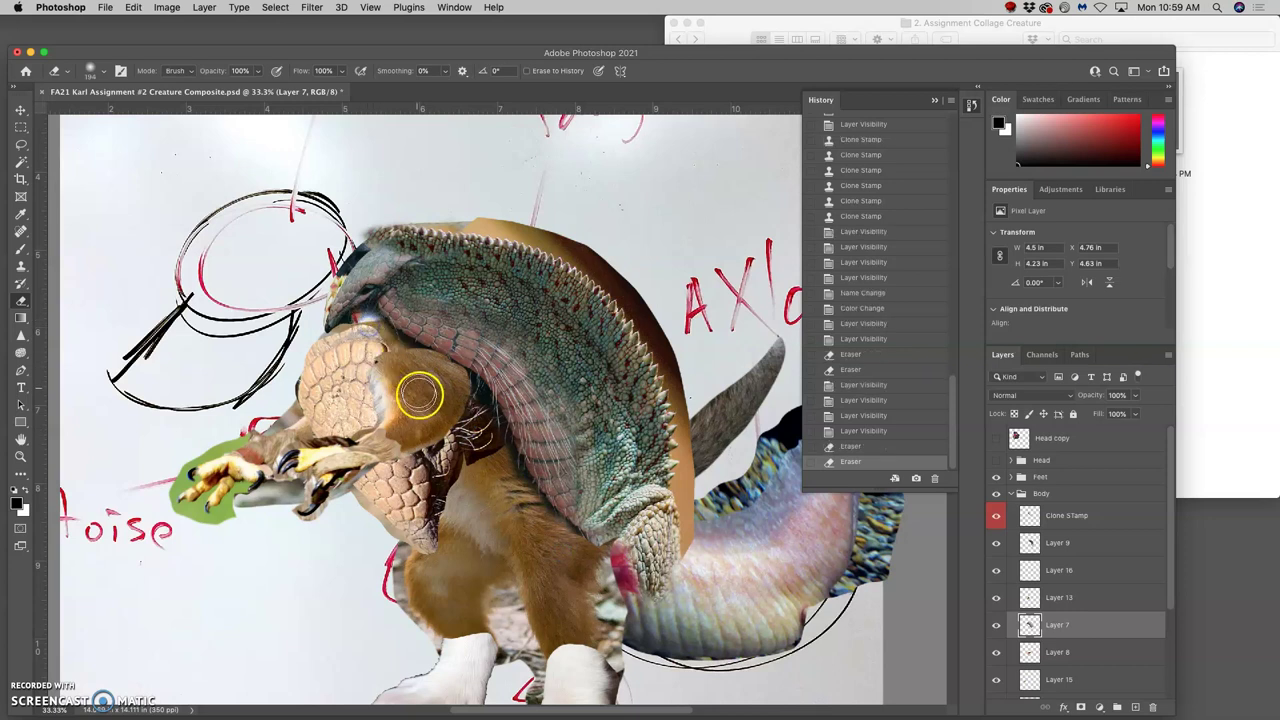
drag(503, 479, 525, 510)
click(580, 562)
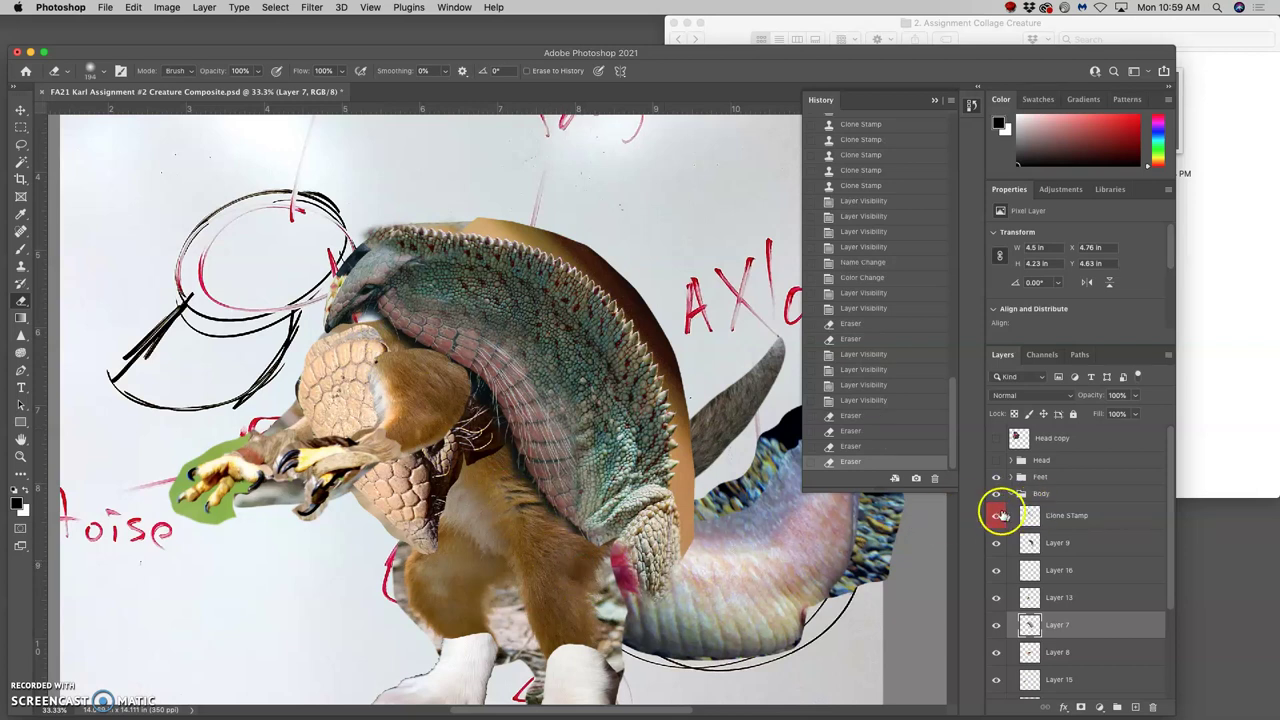
click(996, 542)
click(996, 542)
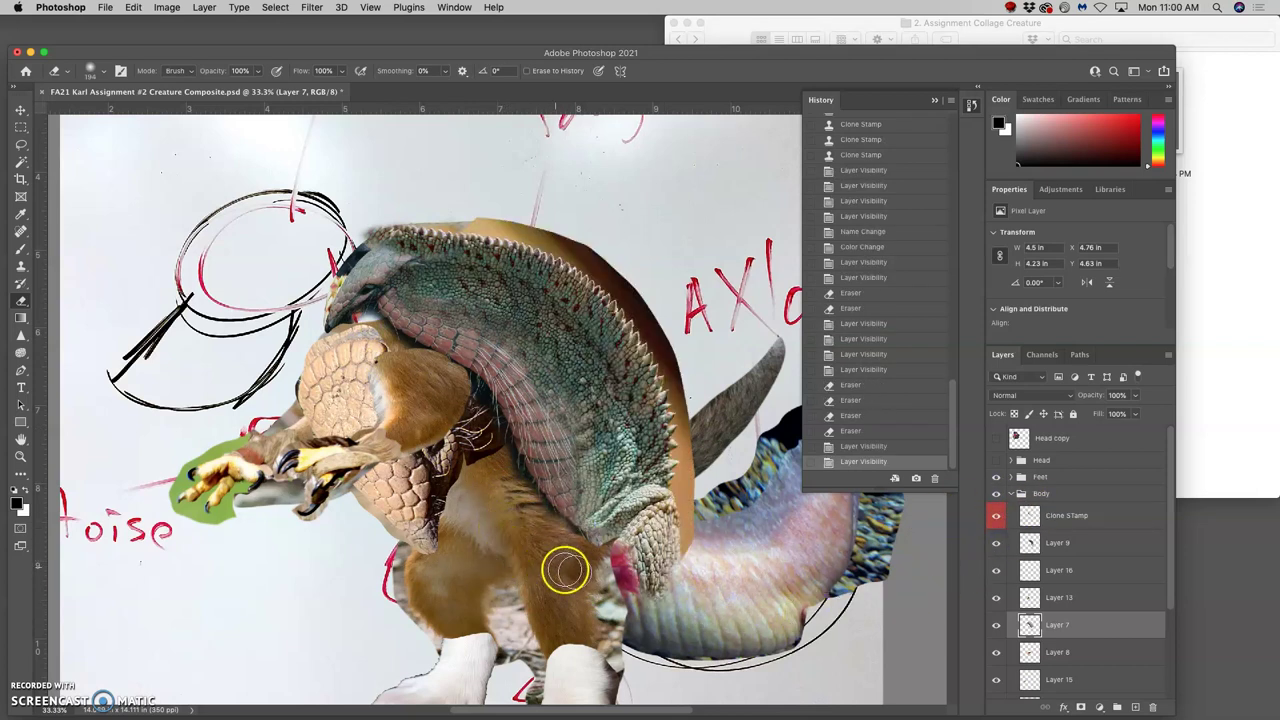
On Layer 9, dab at 59% eraser opacity to fade the chameleon's lower edge.
click(1060, 520)
click(1058, 542)
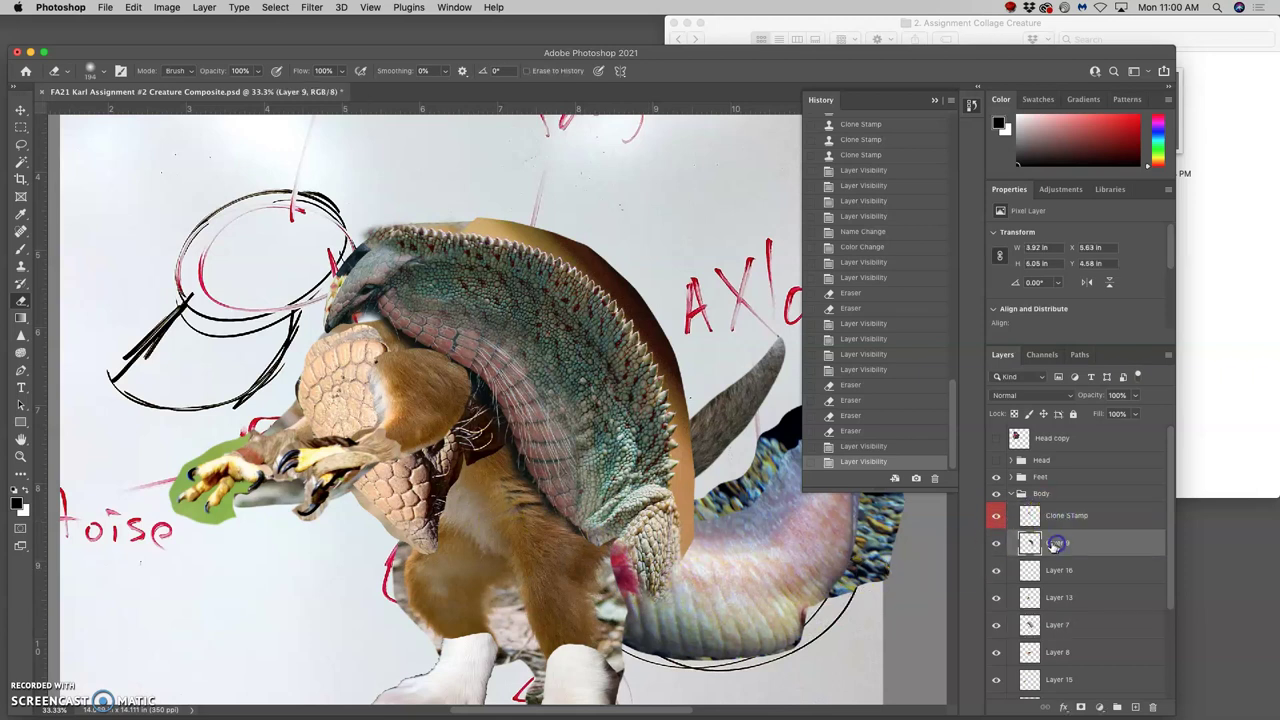
click(257, 72)
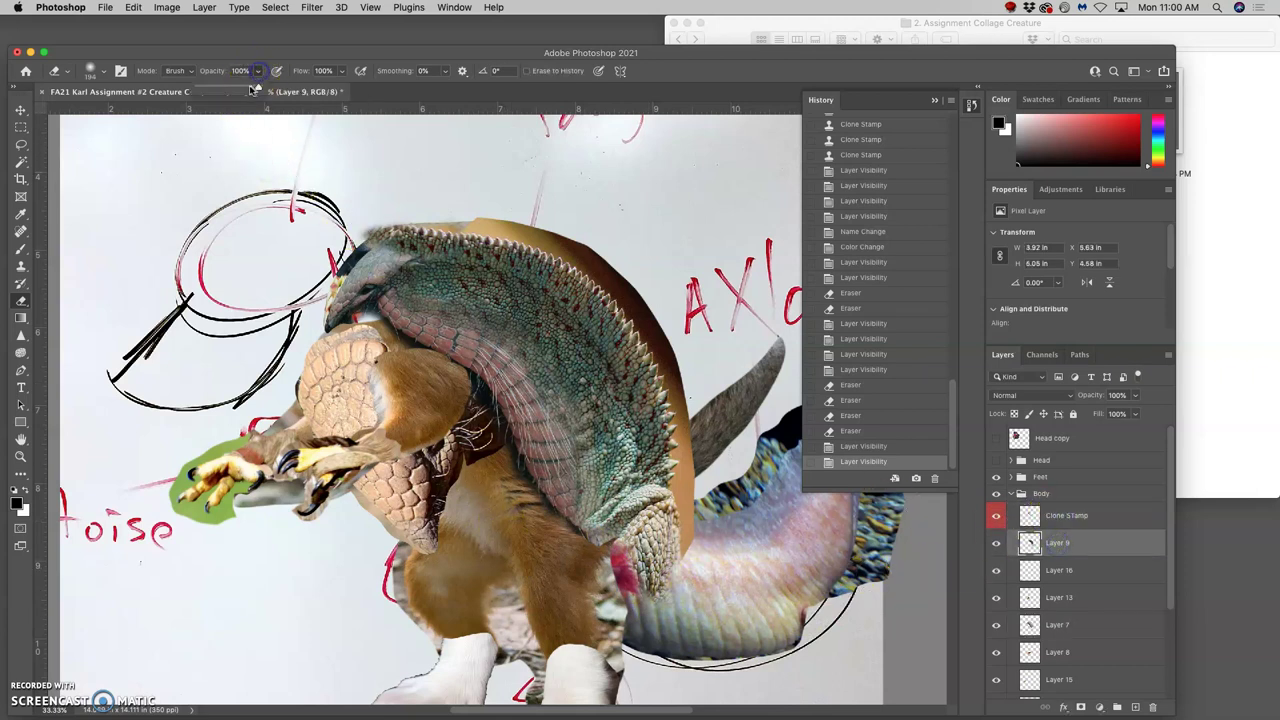
drag(233, 91, 235, 91)
click(583, 506)
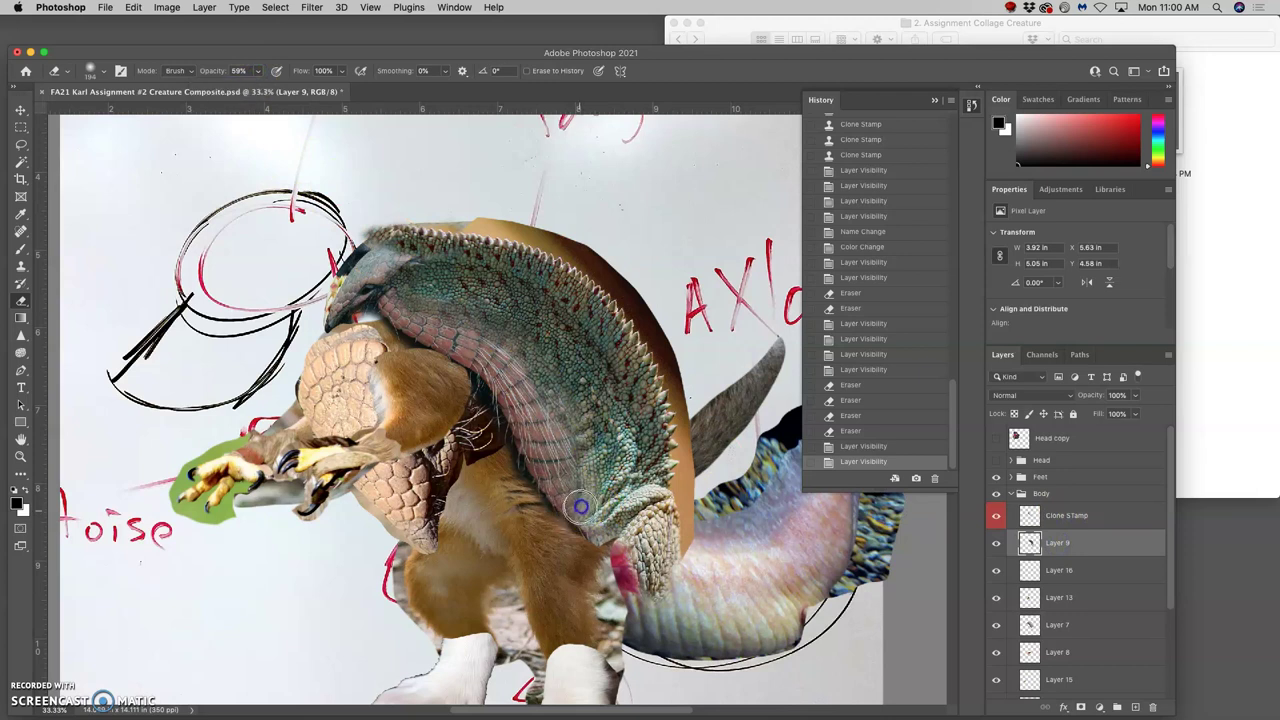
click(582, 492)
click(586, 508)
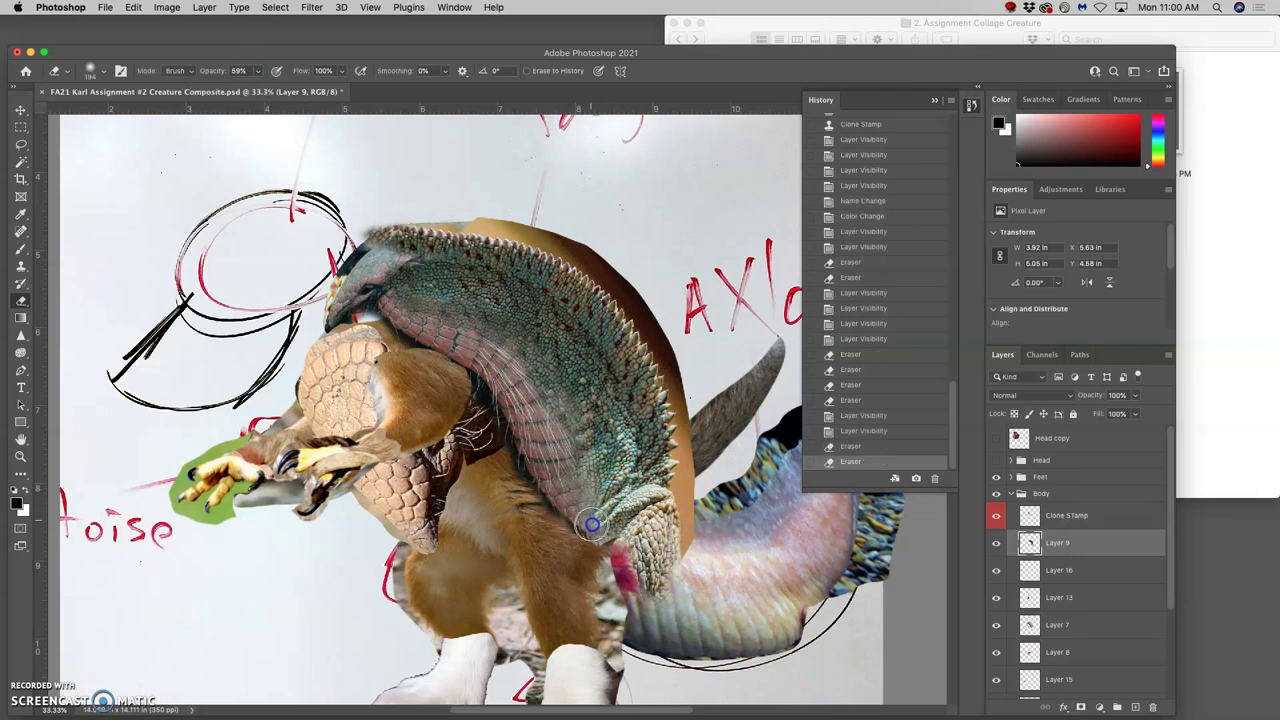
click(592, 520)
click(603, 523)
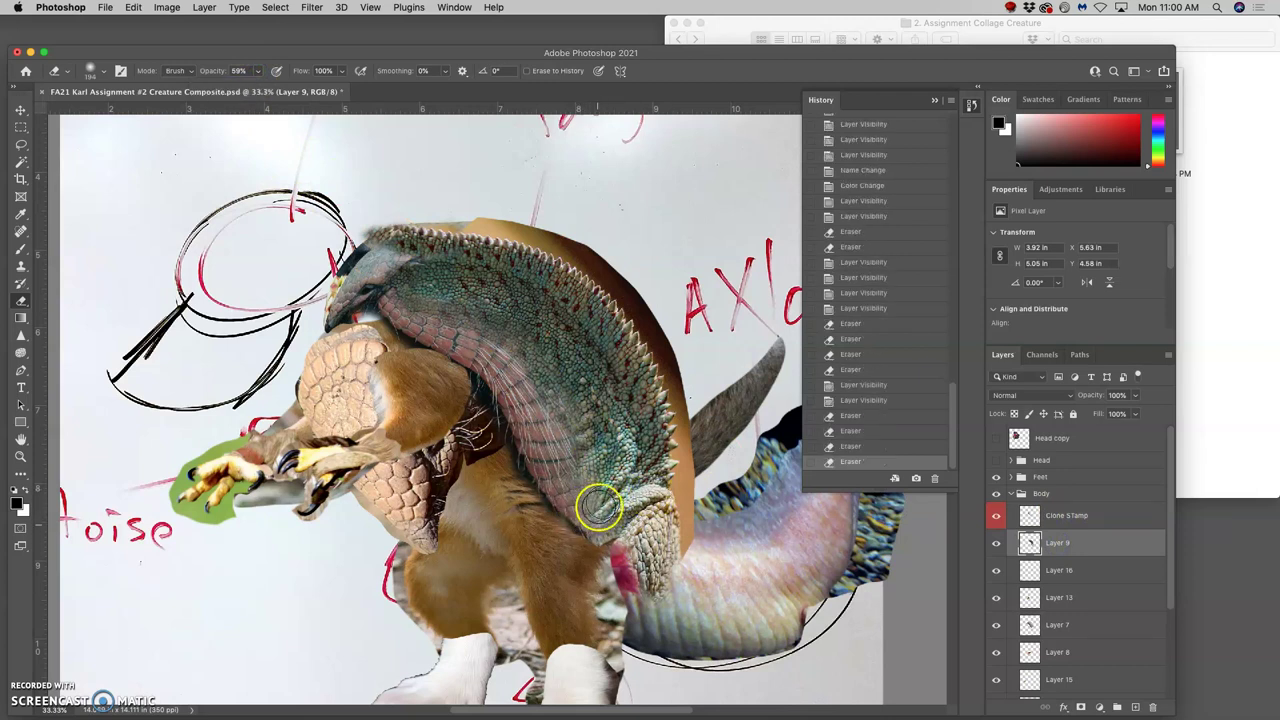
mouse_move(594, 506)
mouse_down()
mouse_move(612, 460)
mouse_move(592, 493)
mouse_move(612, 452)
mouse_move(545, 563)
mouse_move(579, 538)
mouse_move(578, 487)
mouse_move(596, 459)
mouse_move(583, 463)
mouse_move(599, 449)
mouse_move(576, 451)
mouse_move(592, 436)
mouse_move(566, 500)
mouse_up()
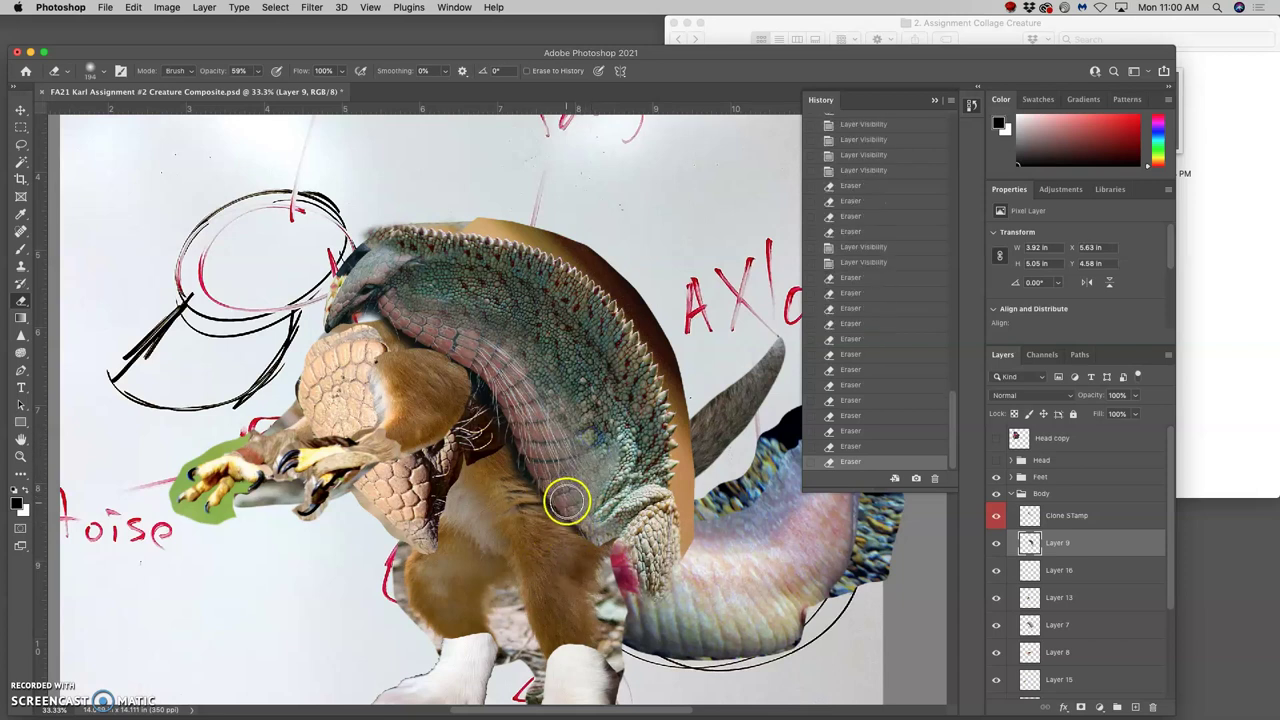
Toggle Layers 7 and 11 to check the blend, then select Layer 11.
click(997, 626)
click(998, 626)
scroll(1048, 628, down, 3)
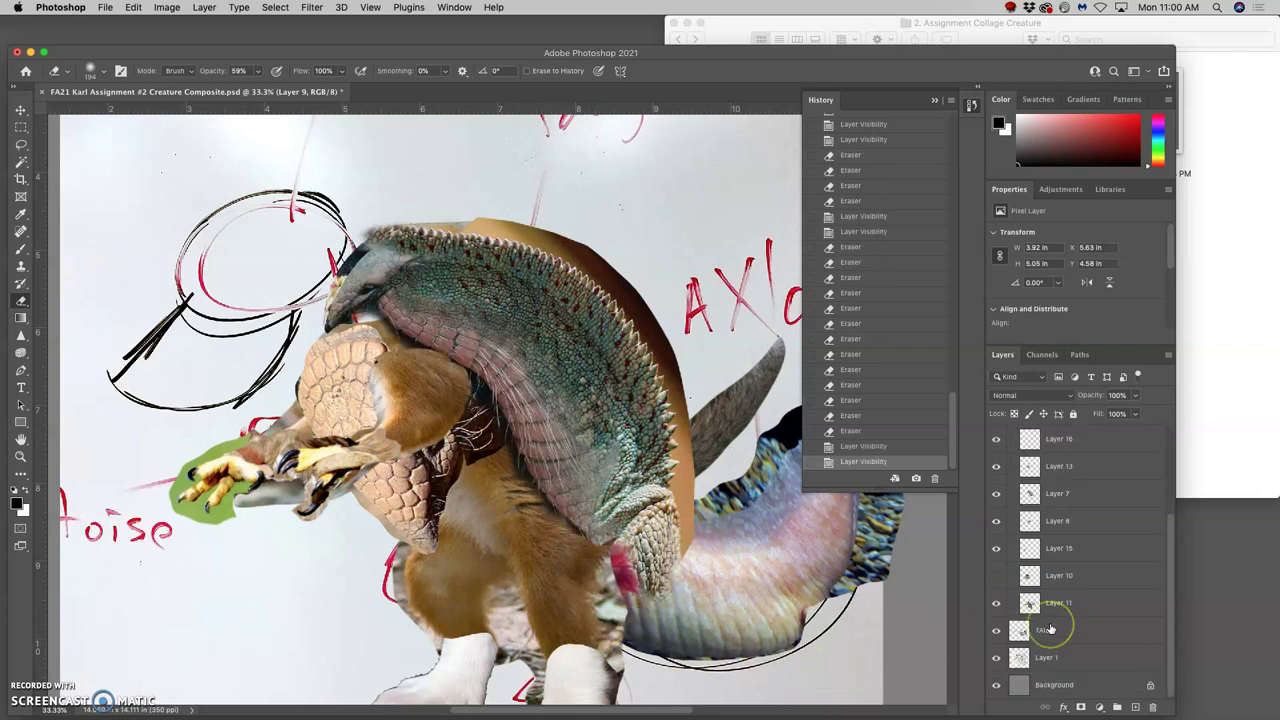
click(996, 603)
click(996, 603)
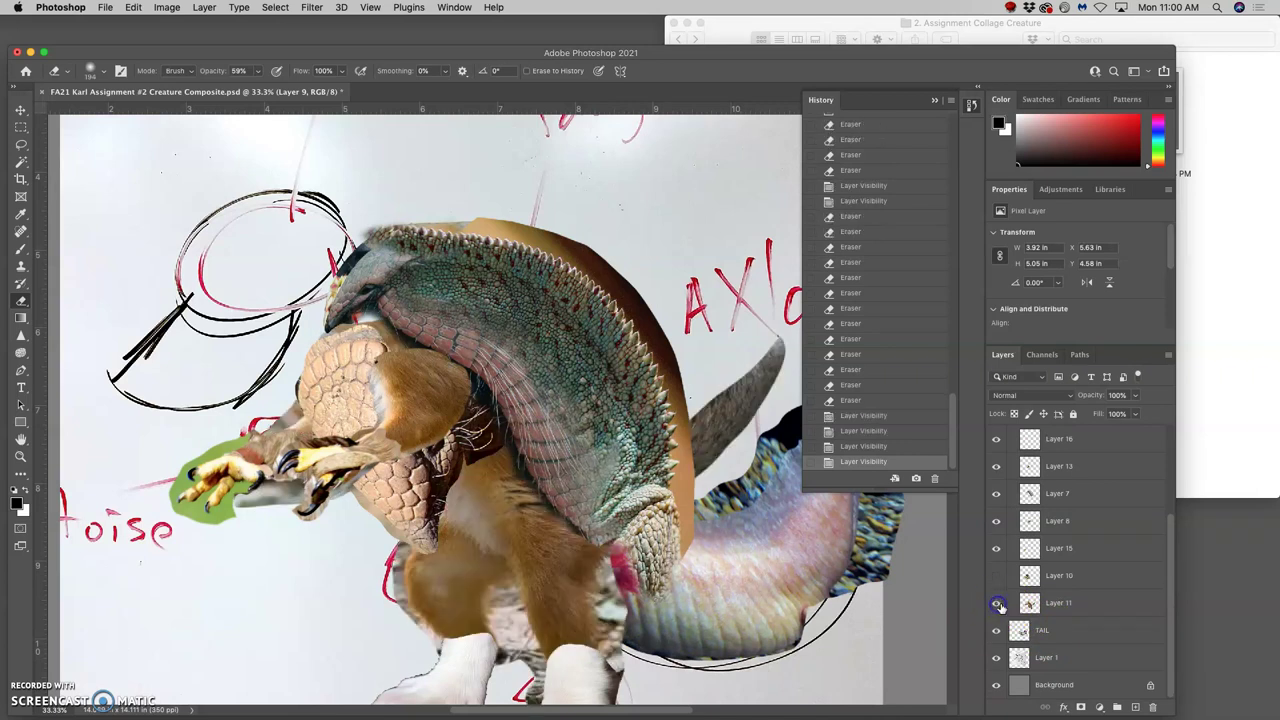
click(1050, 603)
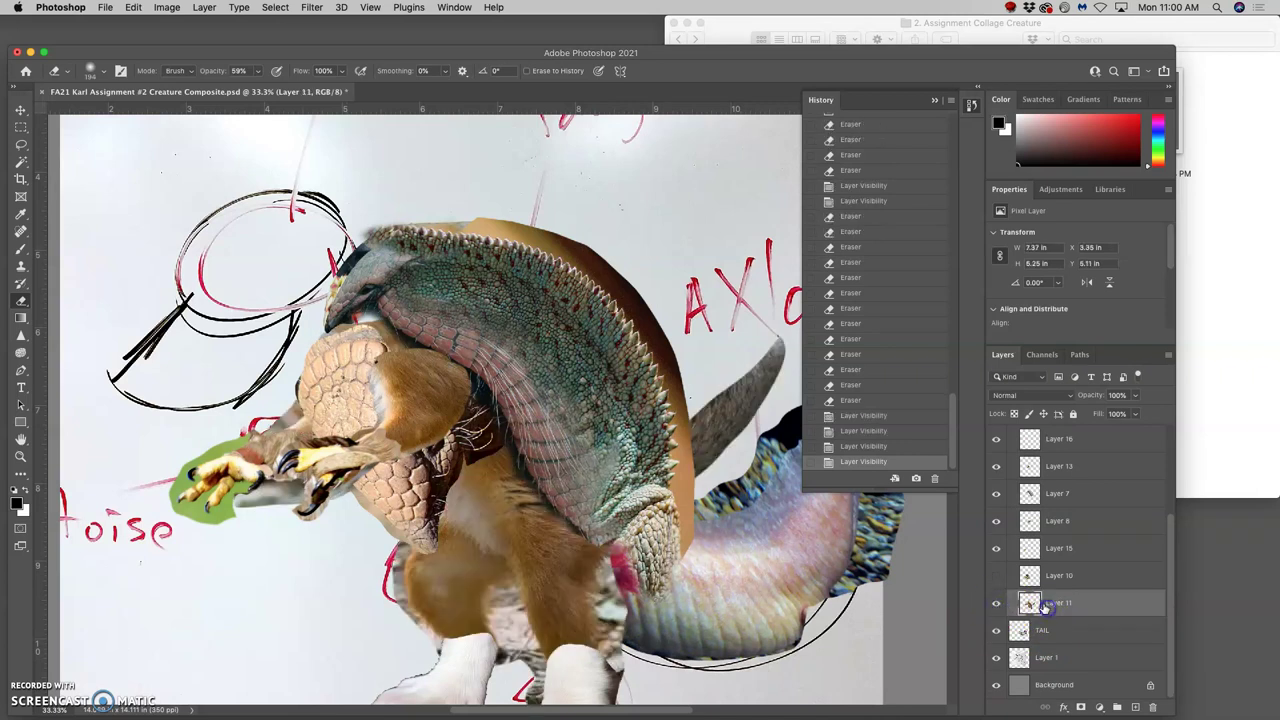
Apply Levels (input 12/0.95/255, output 0/245) to Layer 11 and compare before/after in History.
click(168, 7)
mouse_move(195, 44)
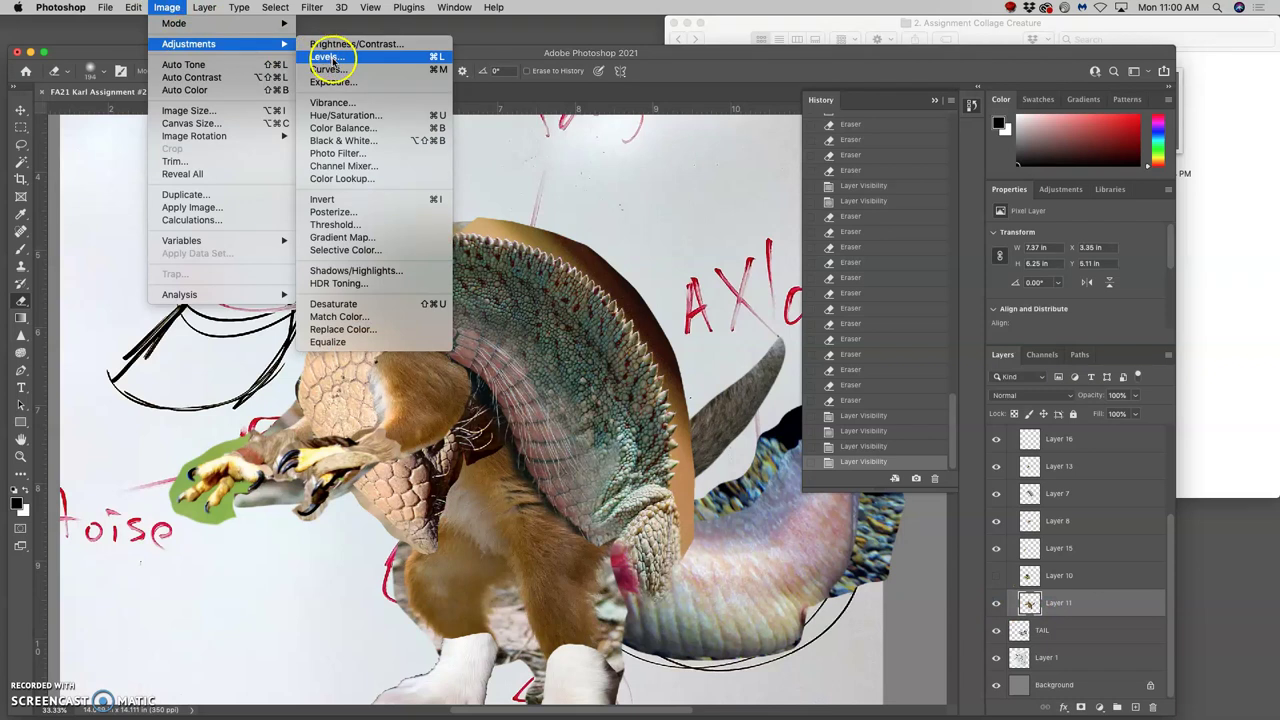
click(328, 57)
mouse_move(640, 176)
mouse_down()
mouse_move(627, 176)
mouse_move(658, 176)
mouse_move(642, 176)
mouse_up()
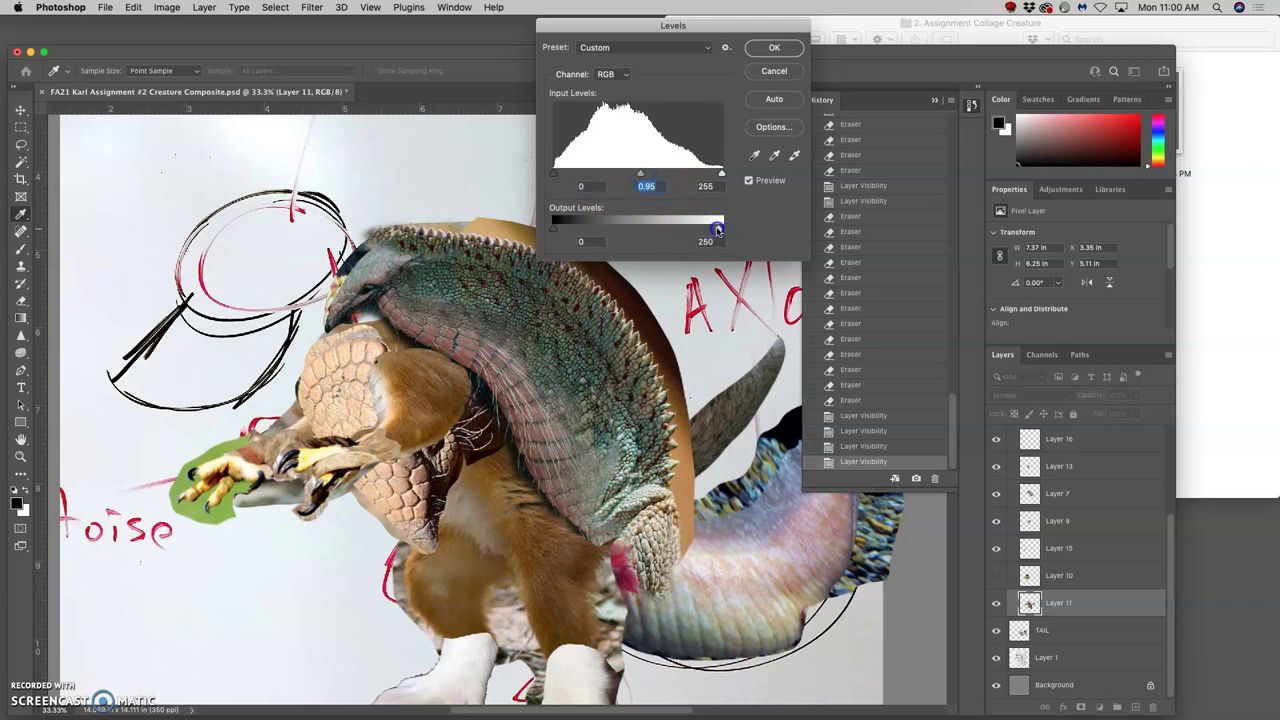
drag(717, 229, 712, 229)
drag(553, 229, 556, 229)
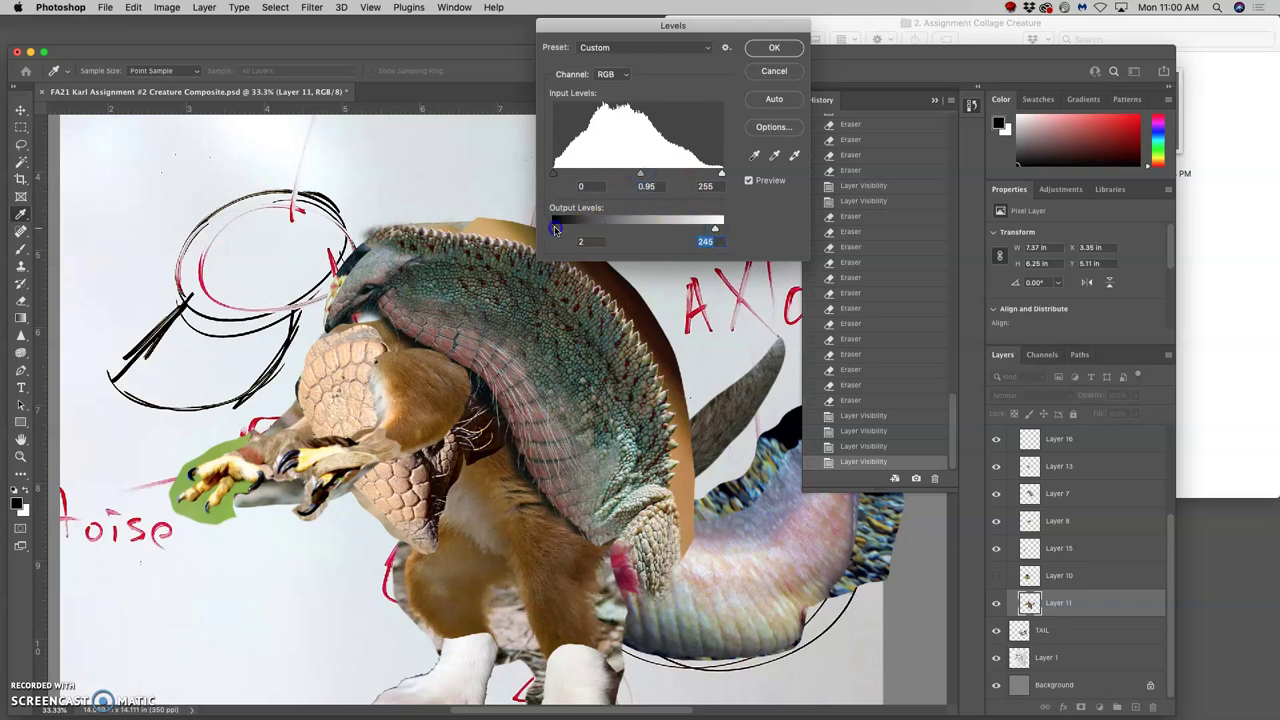
drag(557, 176, 555, 174)
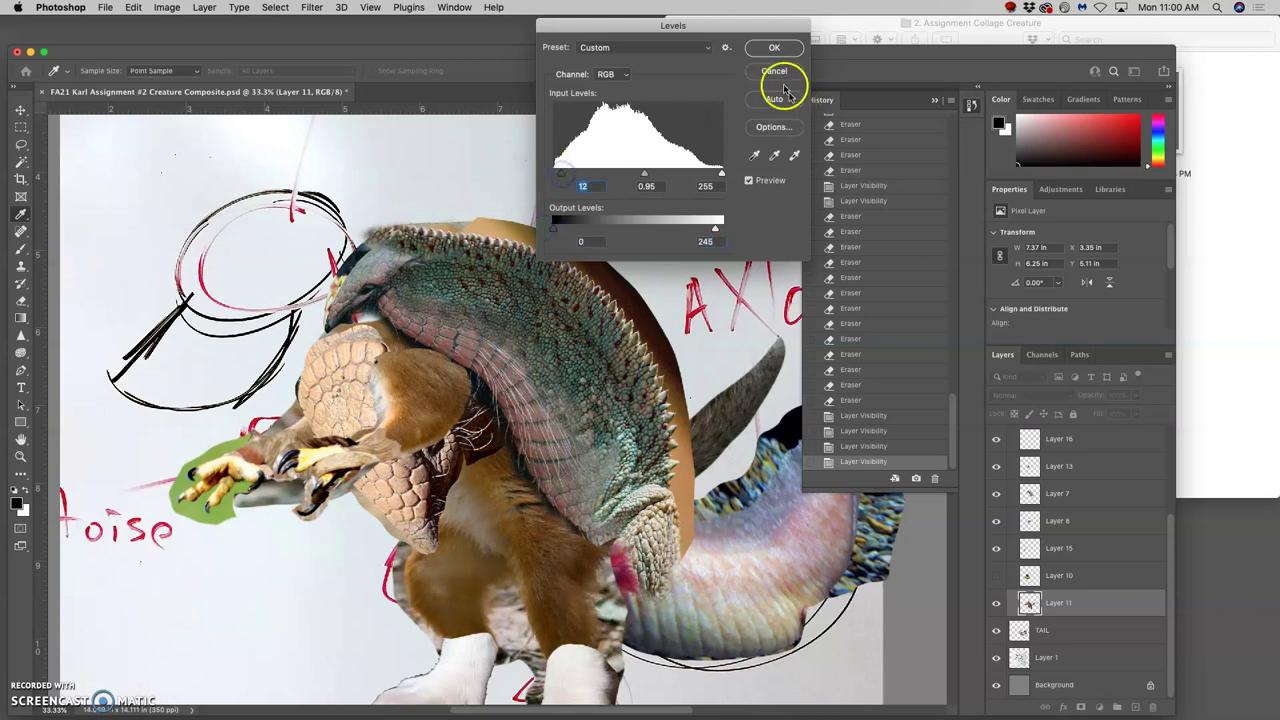
click(774, 48)
click(862, 447)
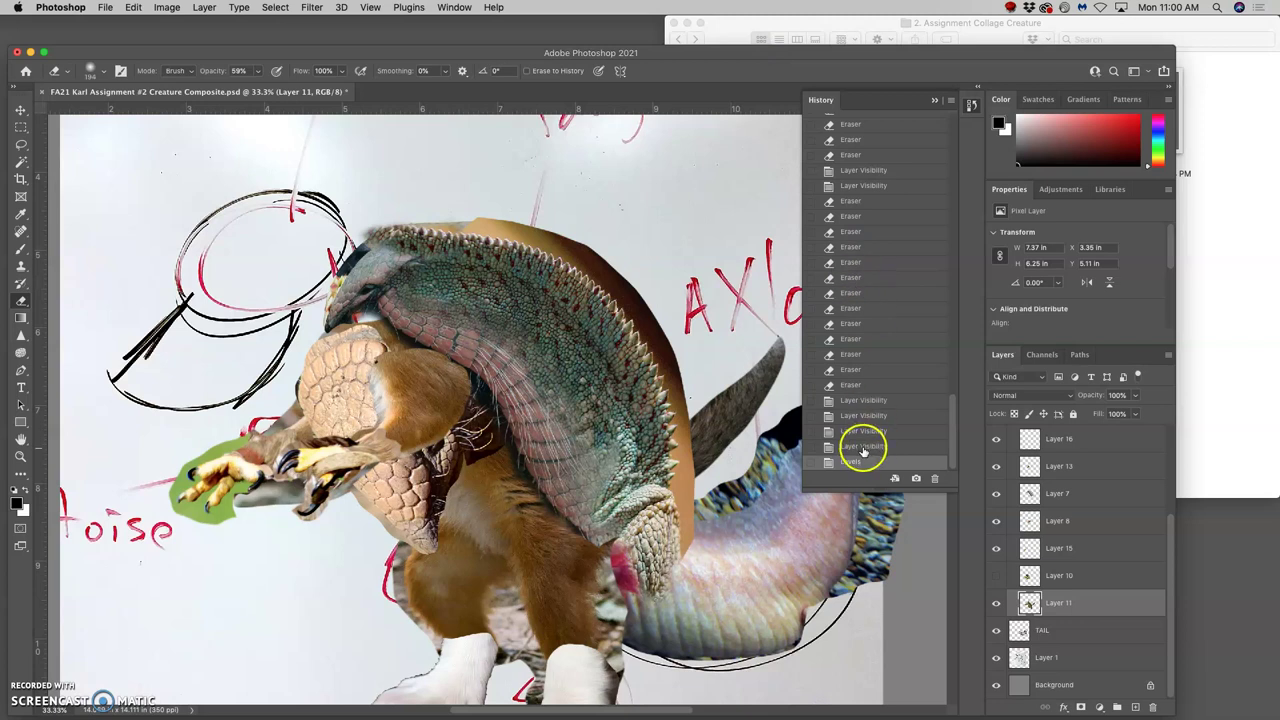
click(860, 463)
click(848, 461)
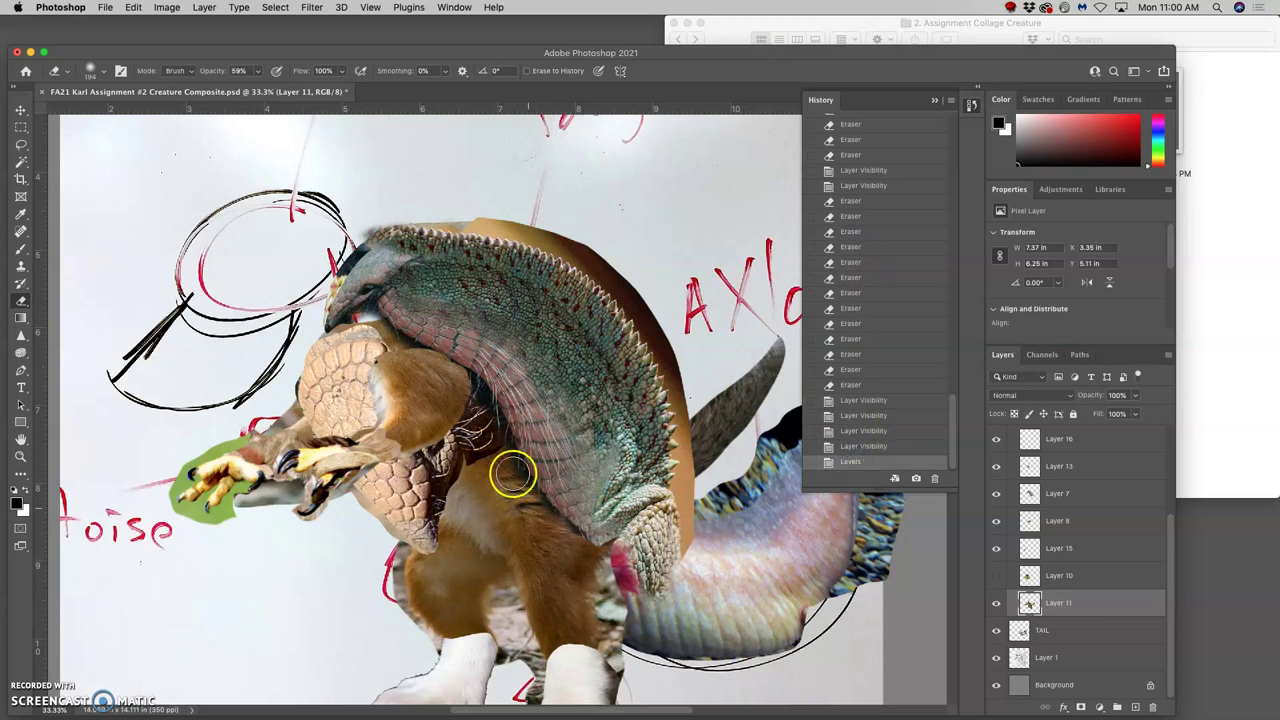
Color-balance Layer 11, shifting highlights toward yellow and setting shadows to +12, −5, +8.
click(166, 7)
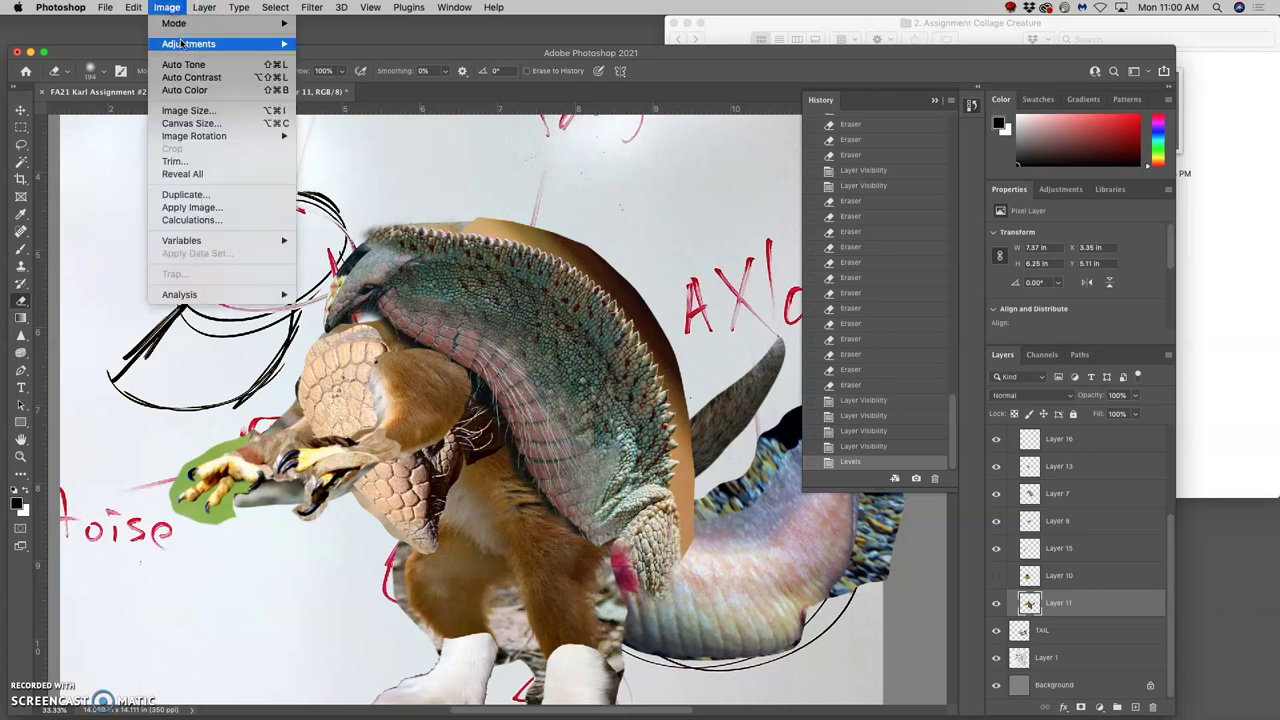
mouse_move(182, 44)
click(343, 128)
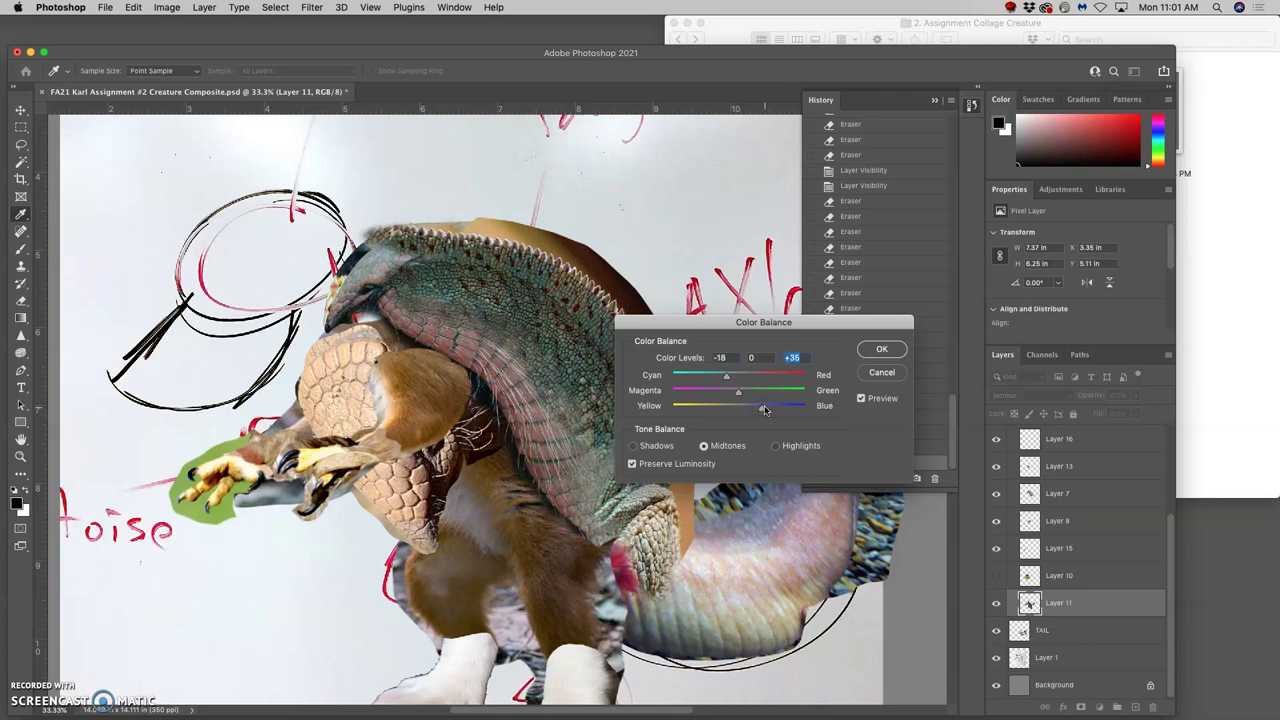
click(747, 397)
click(776, 445)
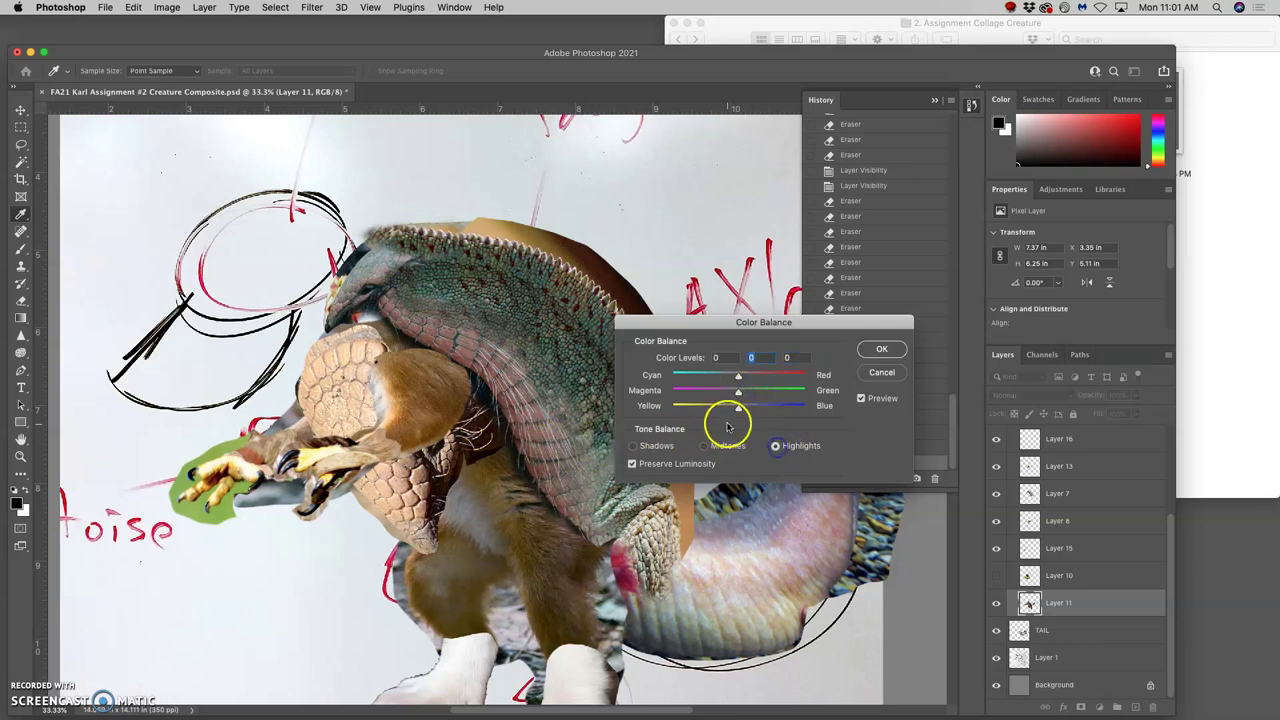
drag(757, 410, 722, 378)
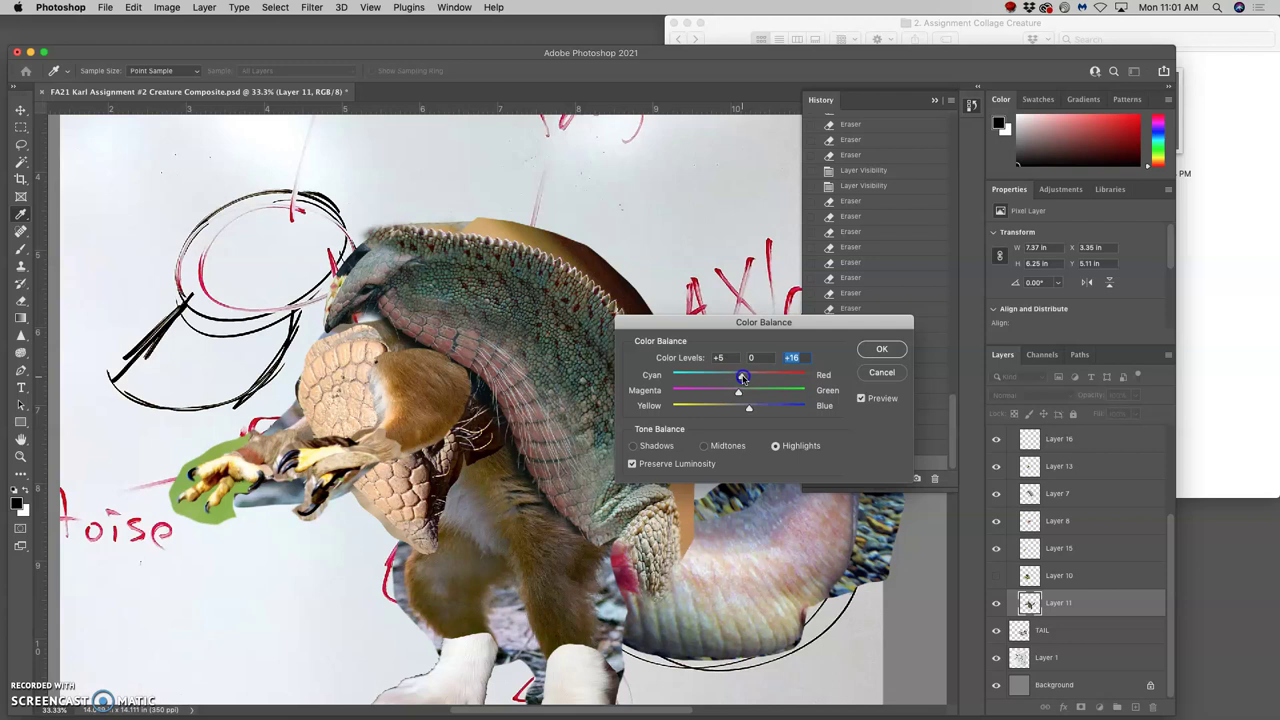
click(659, 443)
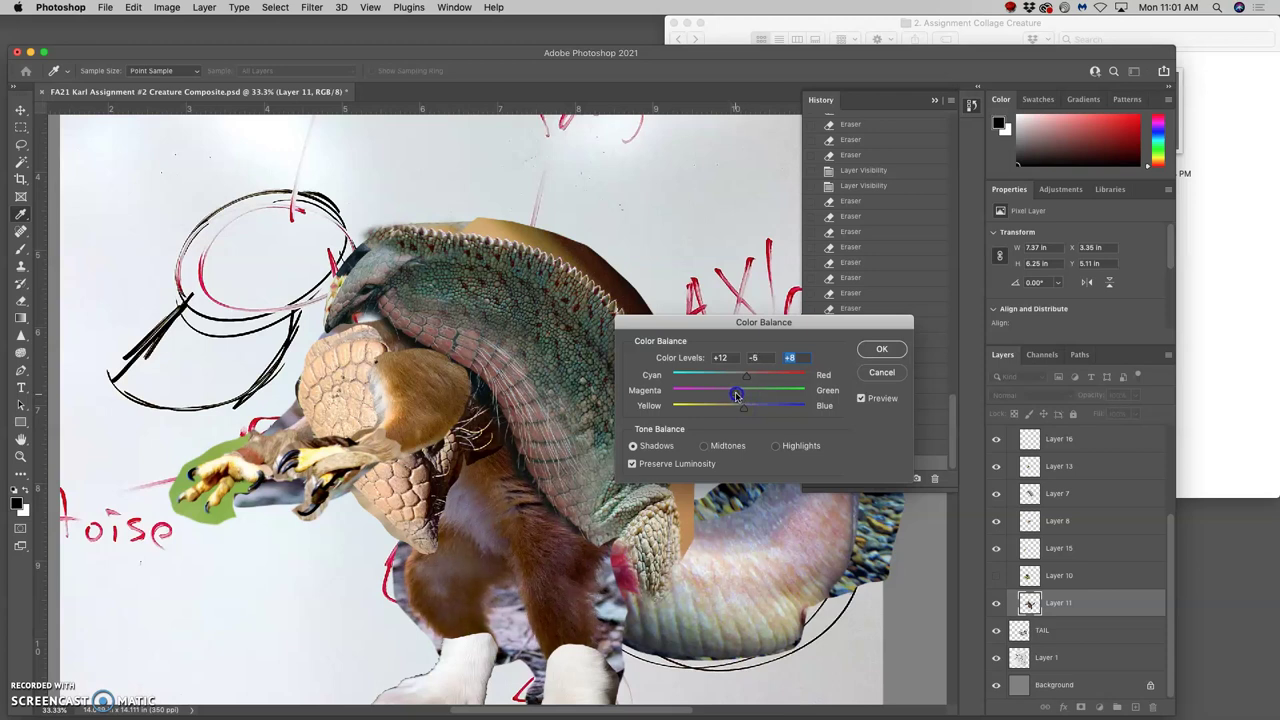
click(882, 349)
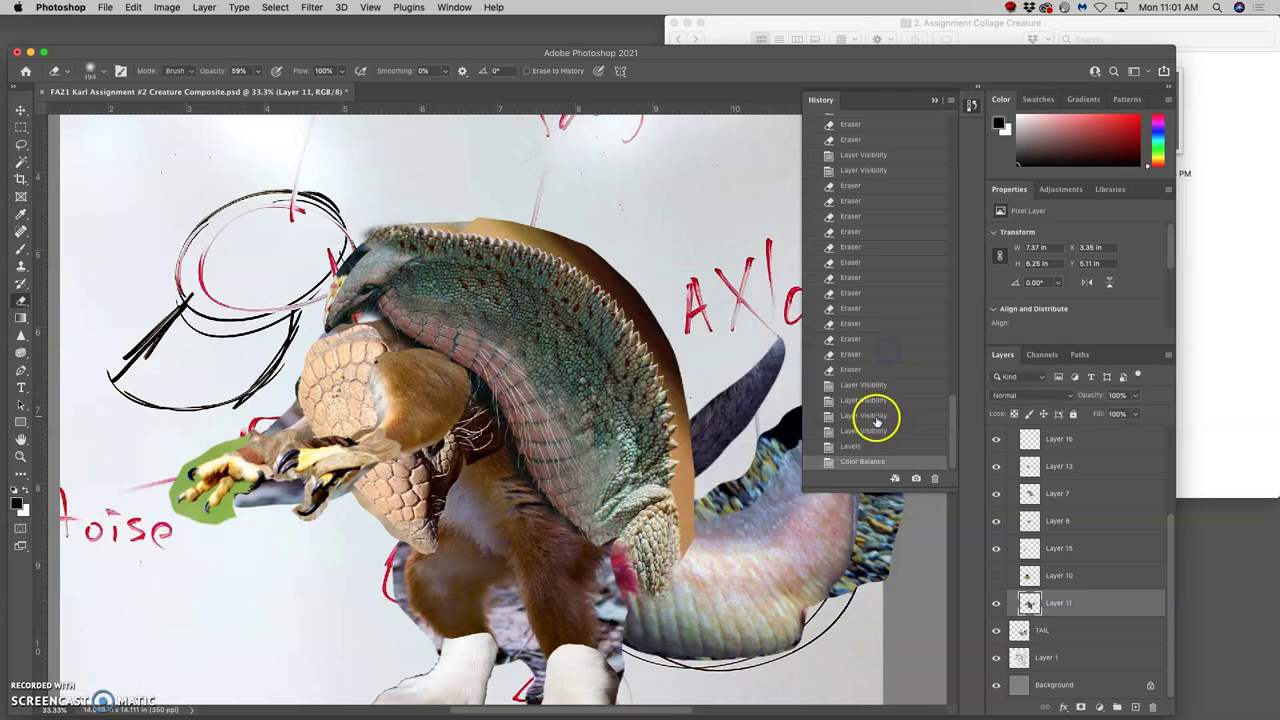
Compare the Levels and Color Balance history states, keeping the Color Balance applied.
click(856, 447)
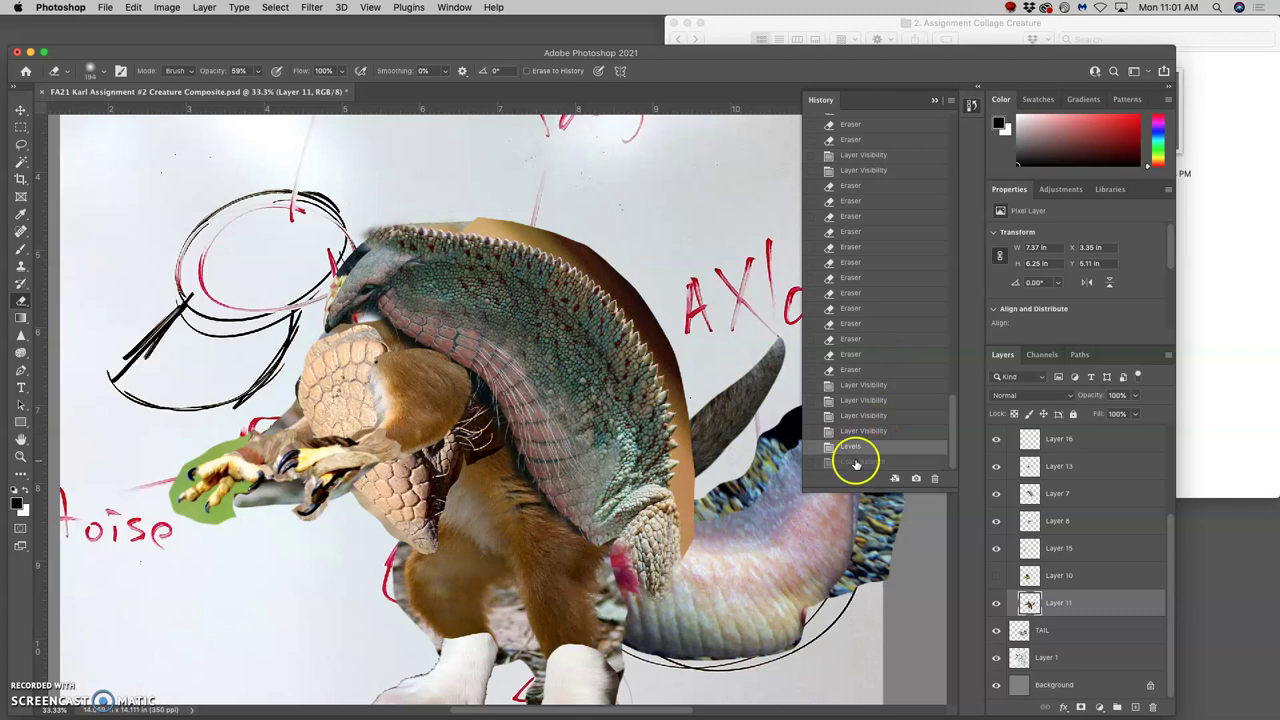
click(856, 462)
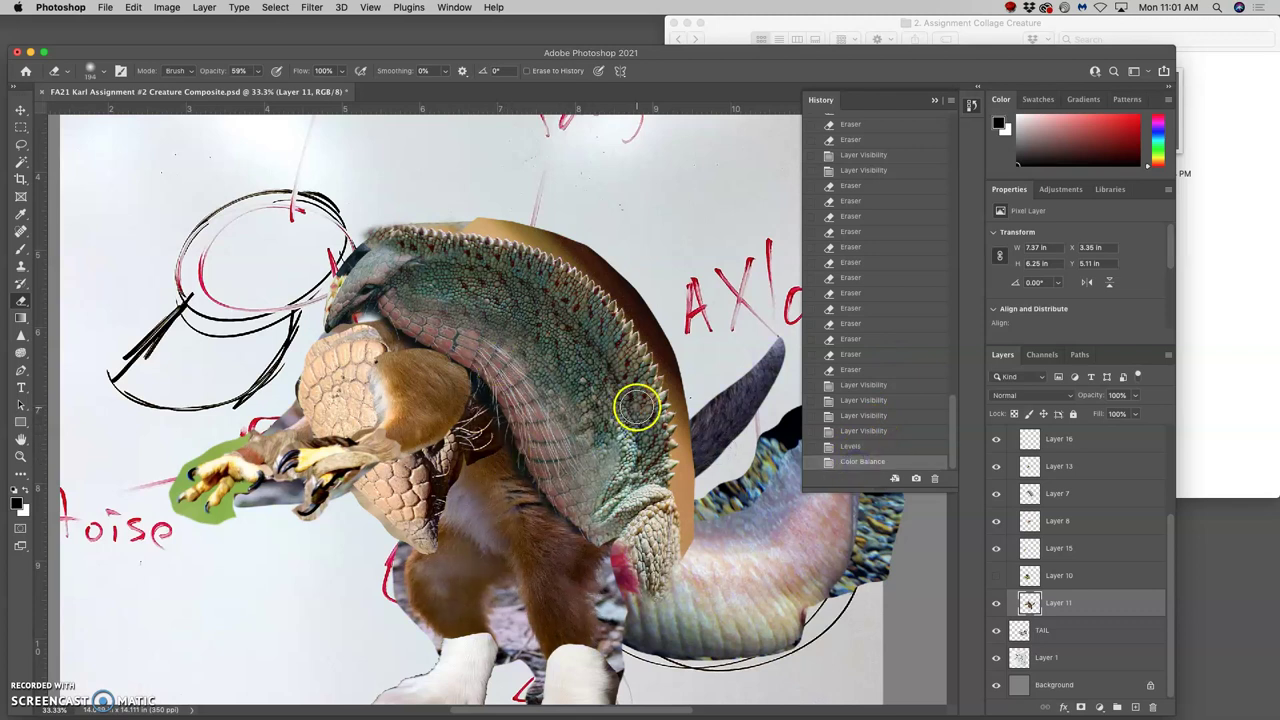
scroll(637, 407, right, 5)
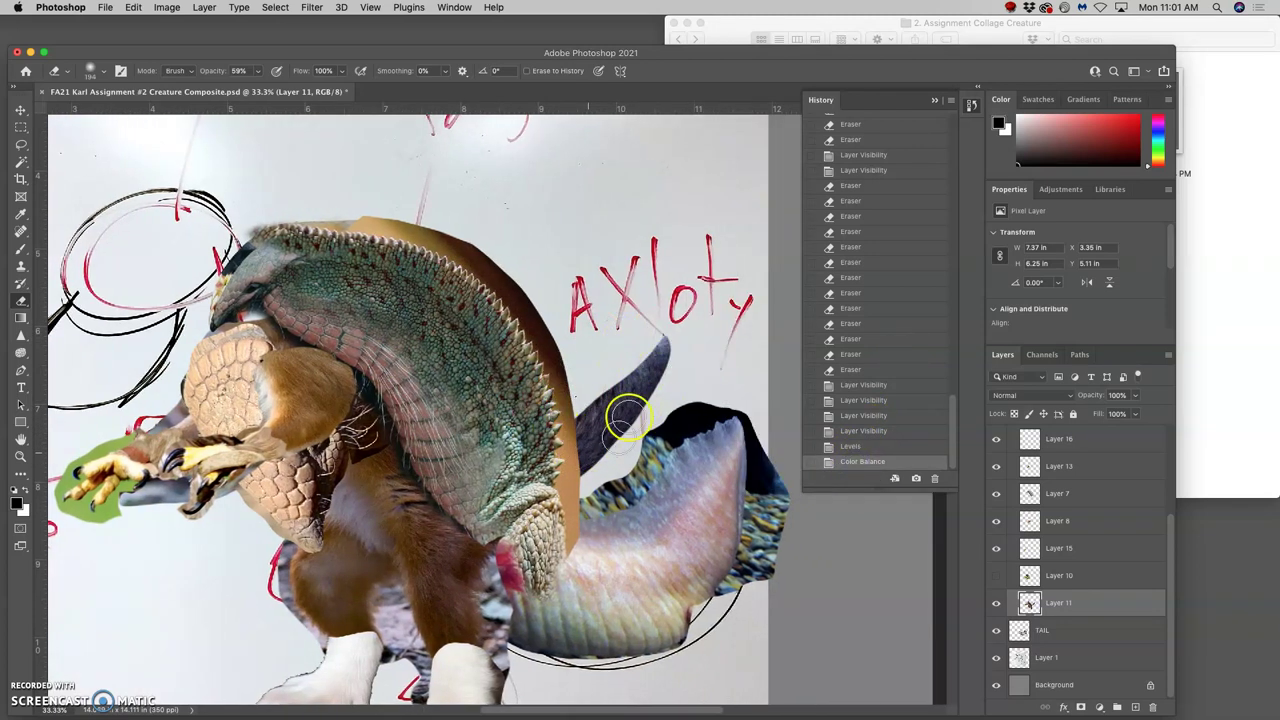
Lasso the dark horn above the tail on Layer 11, delete it, and deselect.
click(21, 144)
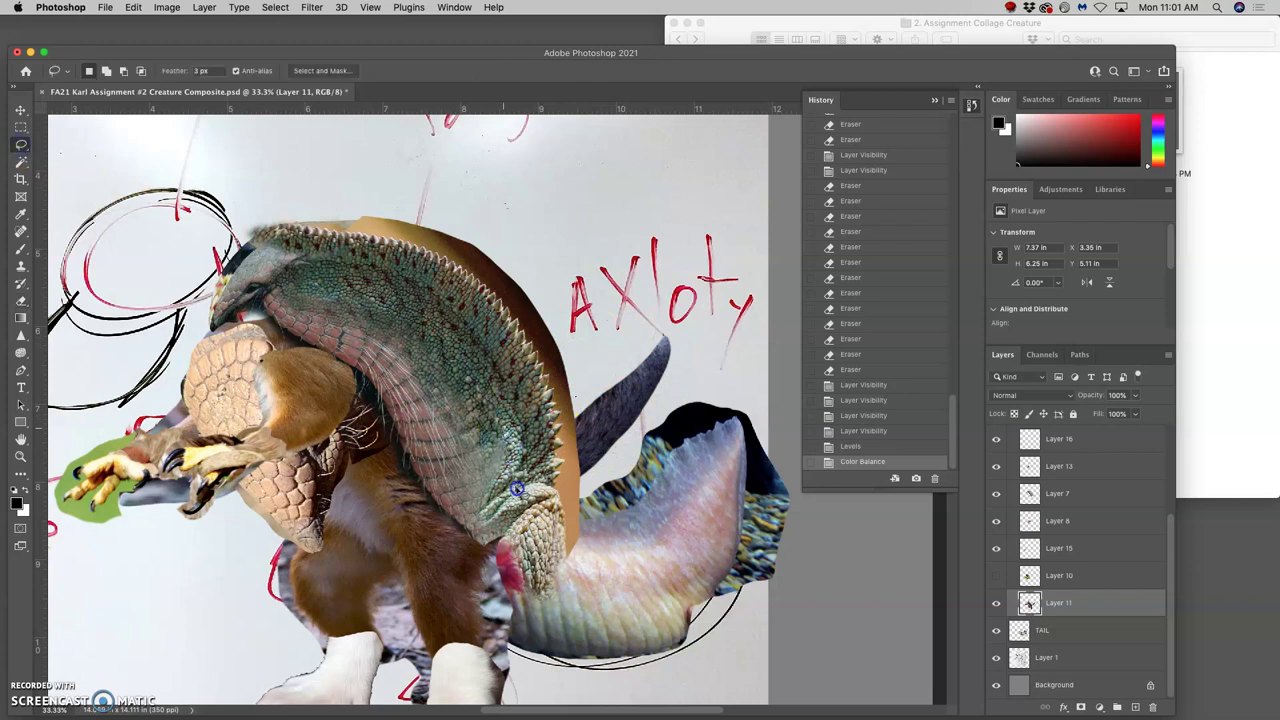
mouse_move(645, 442)
mouse_down()
mouse_move(702, 380)
mouse_move(665, 302)
mouse_up()
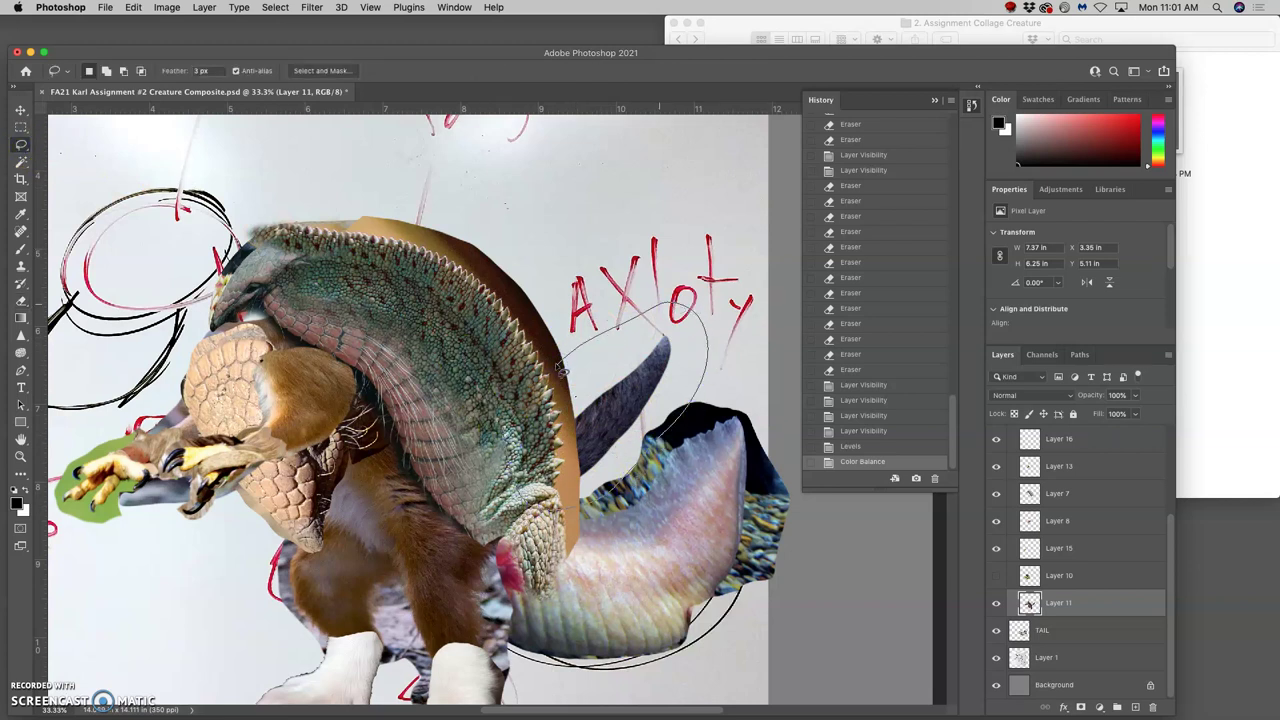
drag(589, 325, 588, 326)
key(Delete)
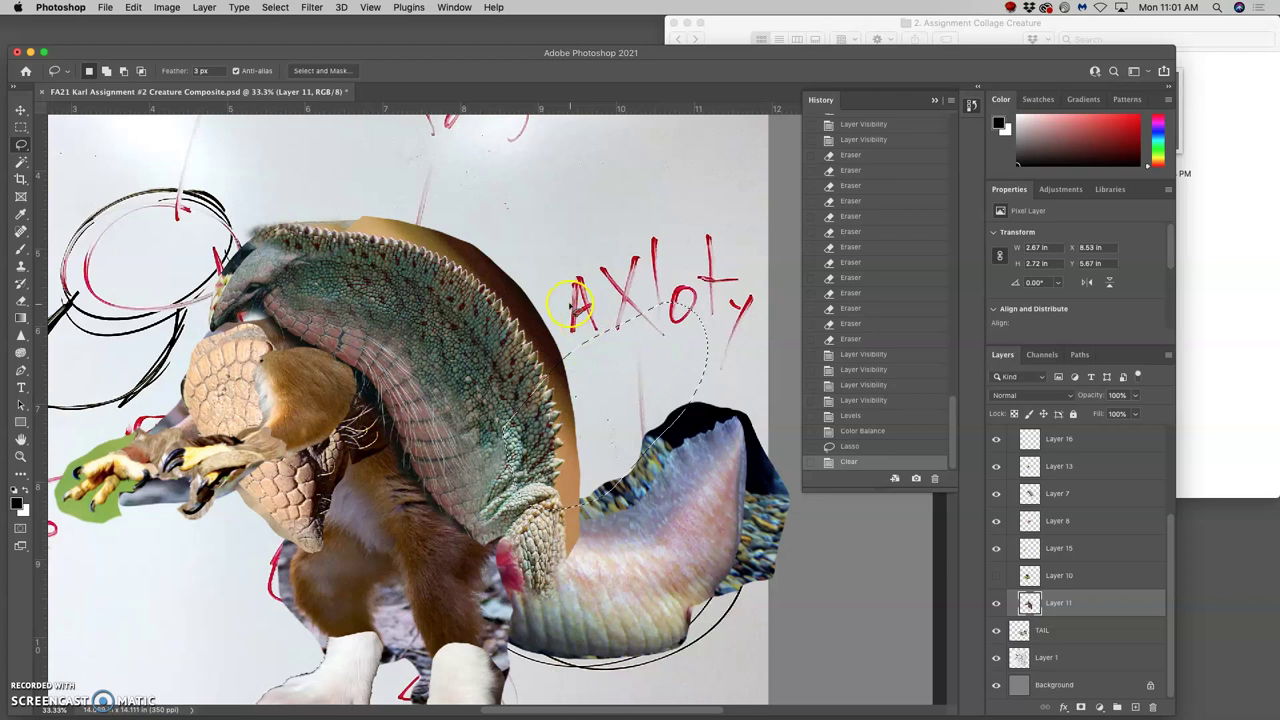
key(super+d)
scroll(449, 337, left, 3)
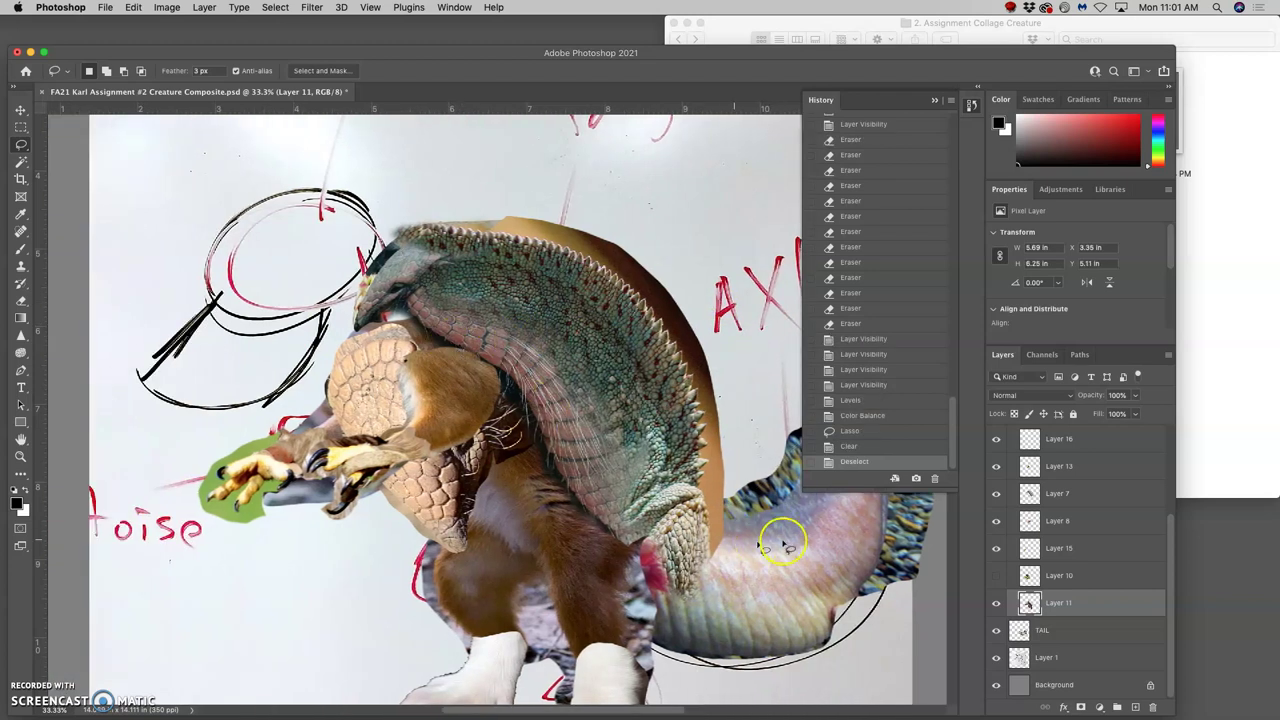
scroll(583, 432, left, 1)
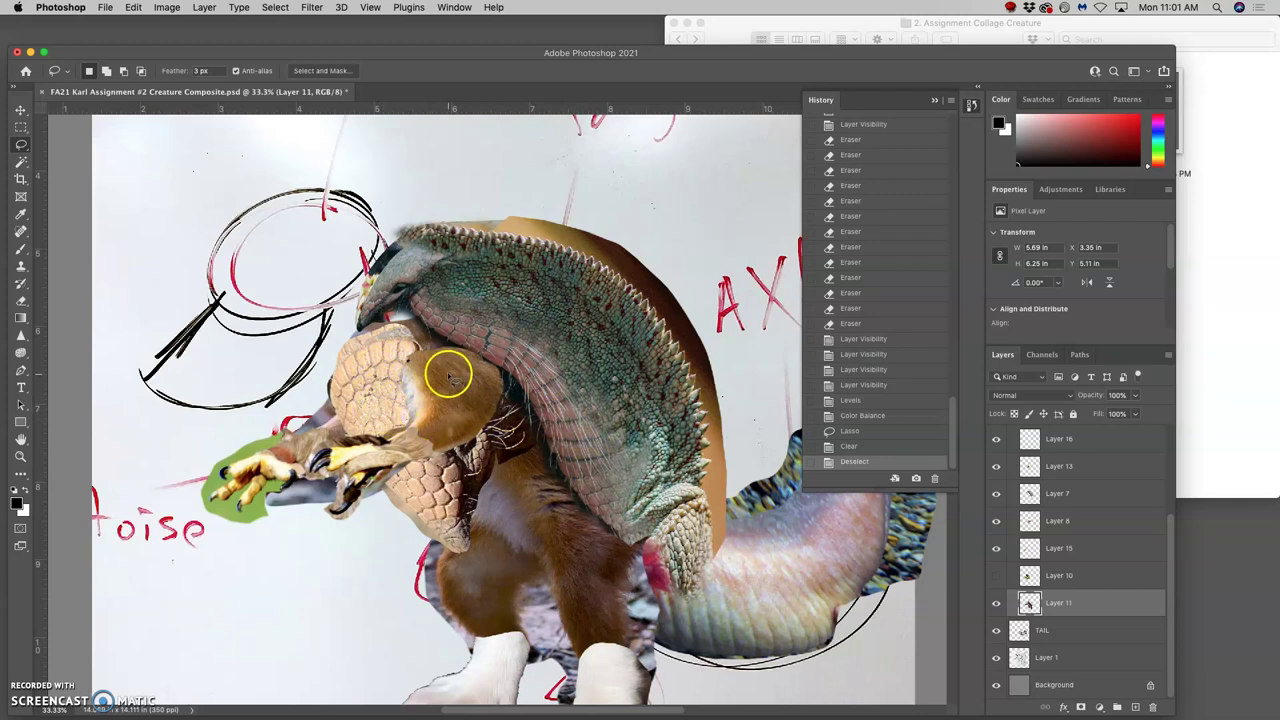
Toggle Layer 8's visibility off and on to see which parts it holds.
click(20, 110)
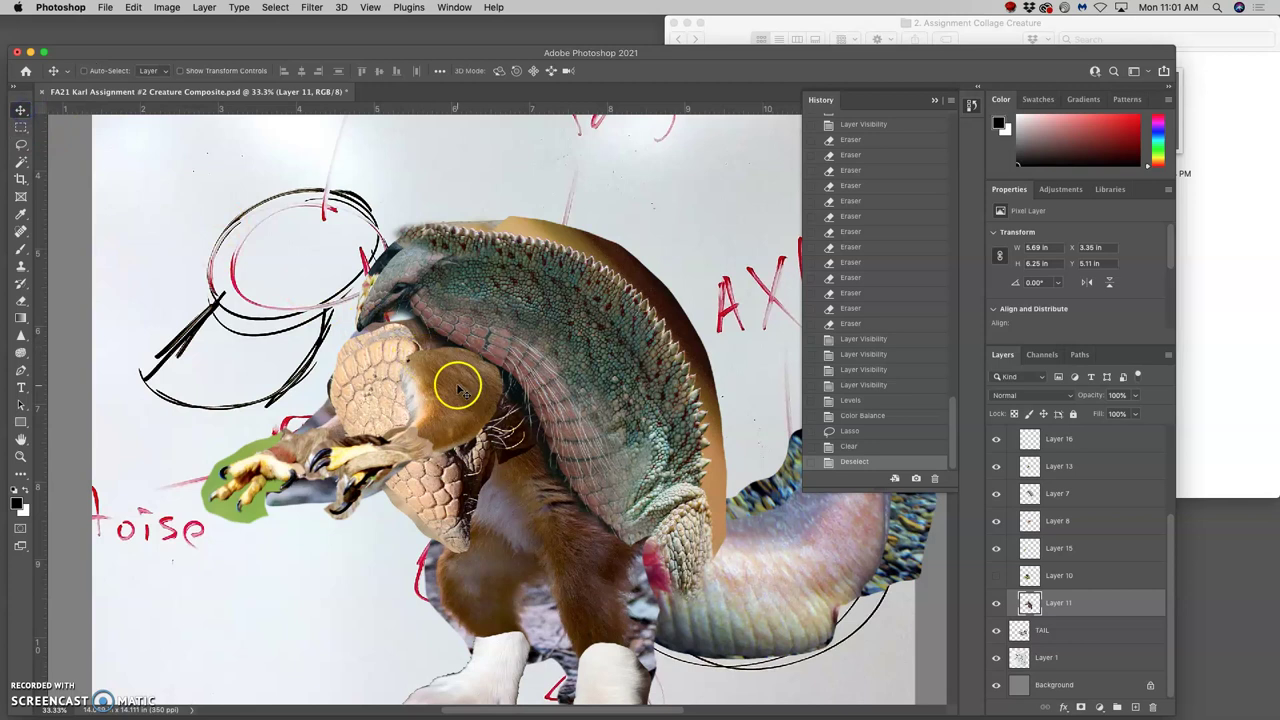
click(996, 521)
click(996, 521)
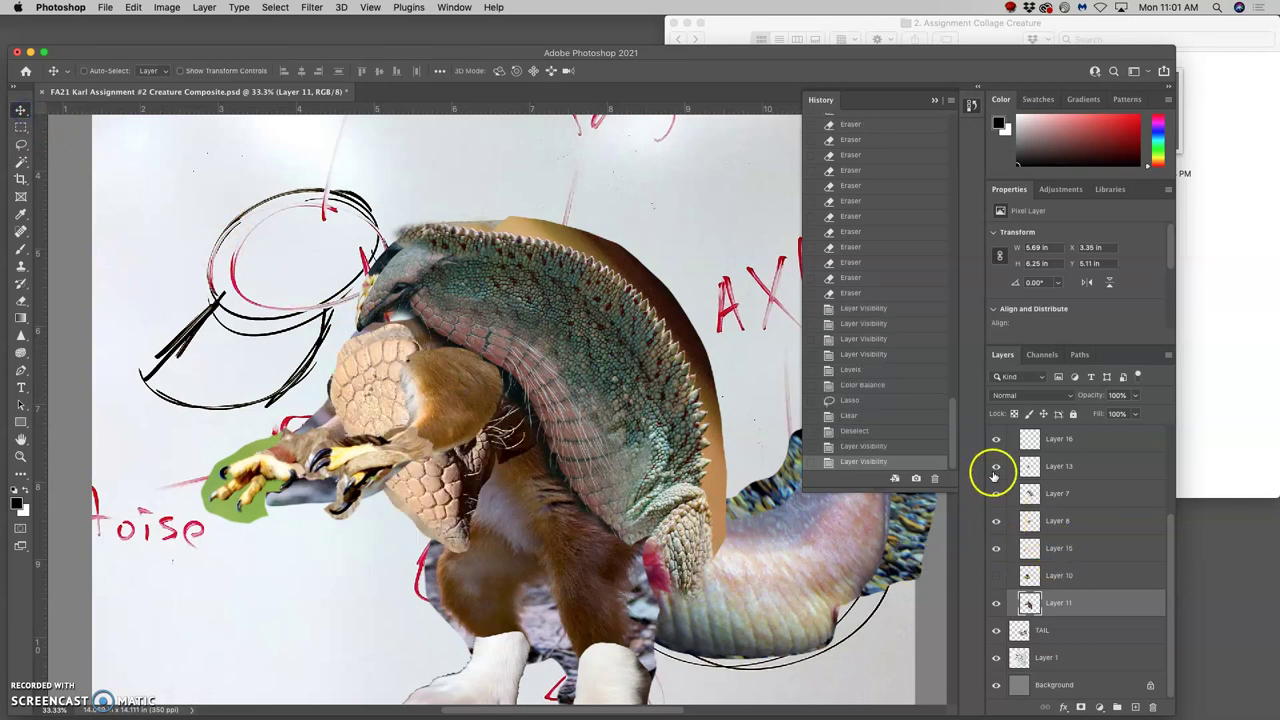
Select Layer 13 and set its Levels input to 7, 1.00 and 249.
click(996, 467)
click(996, 467)
click(1062, 468)
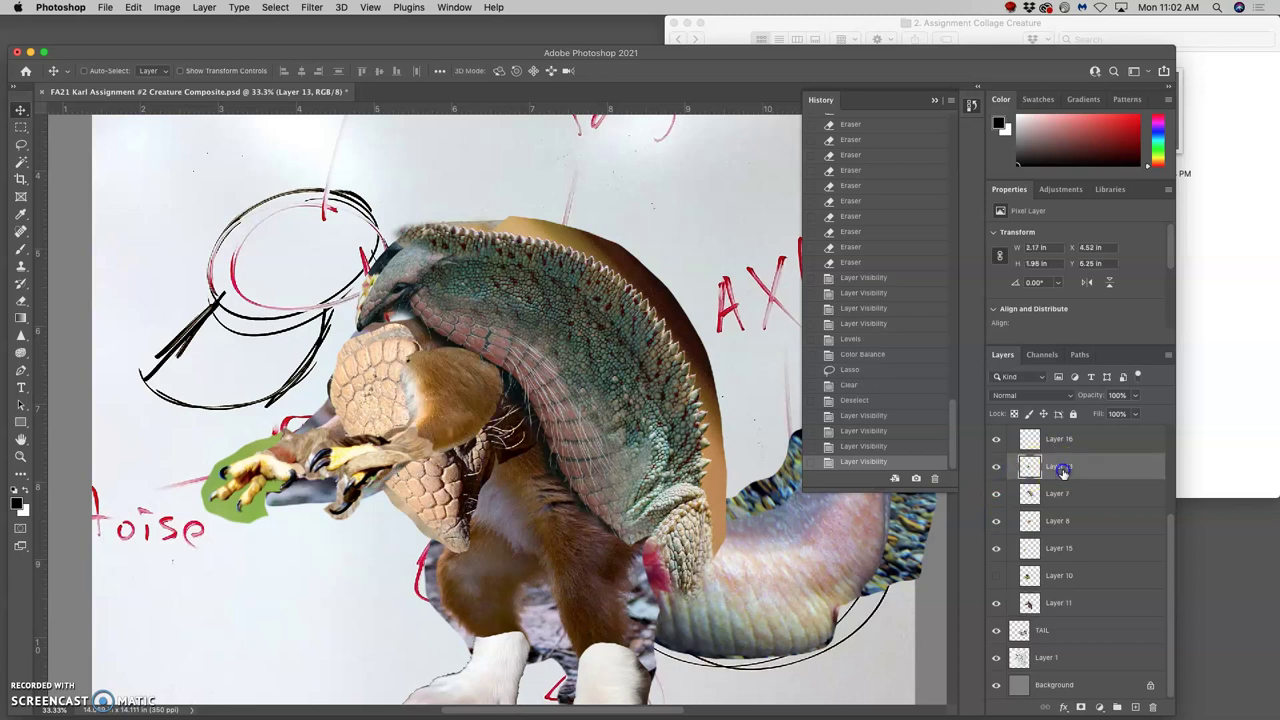
click(166, 7)
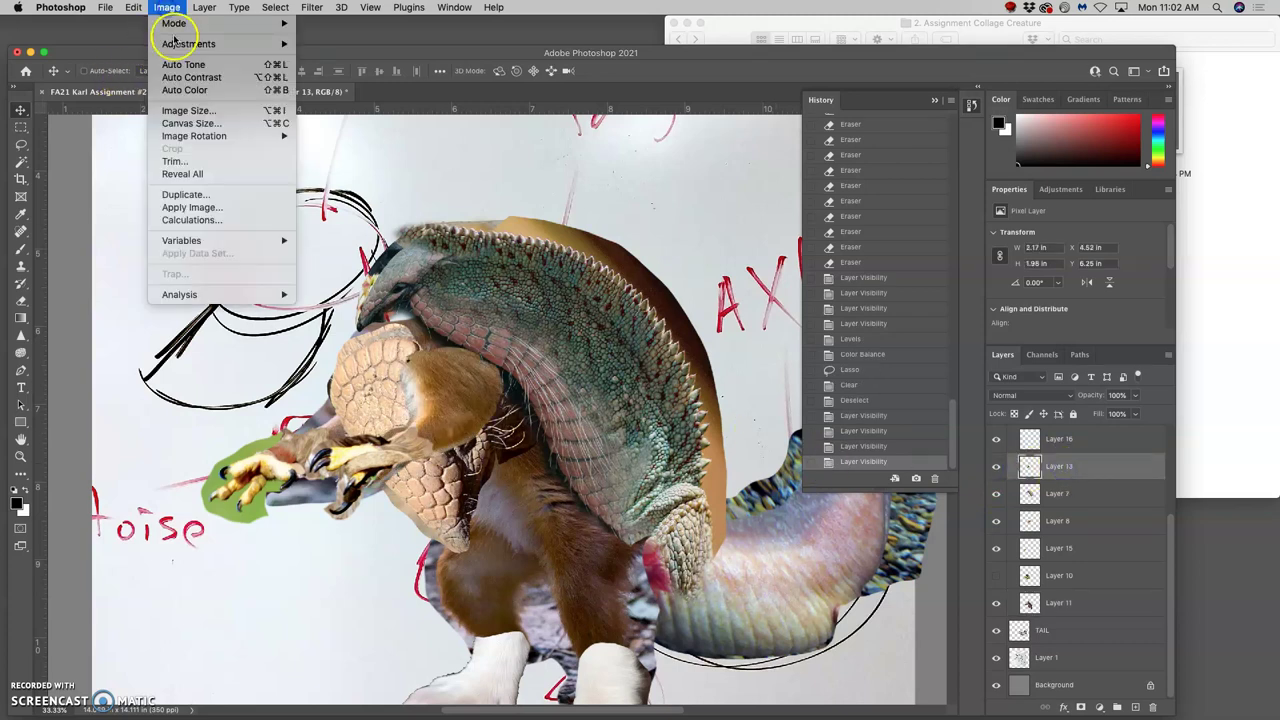
mouse_move(175, 43)
click(330, 55)
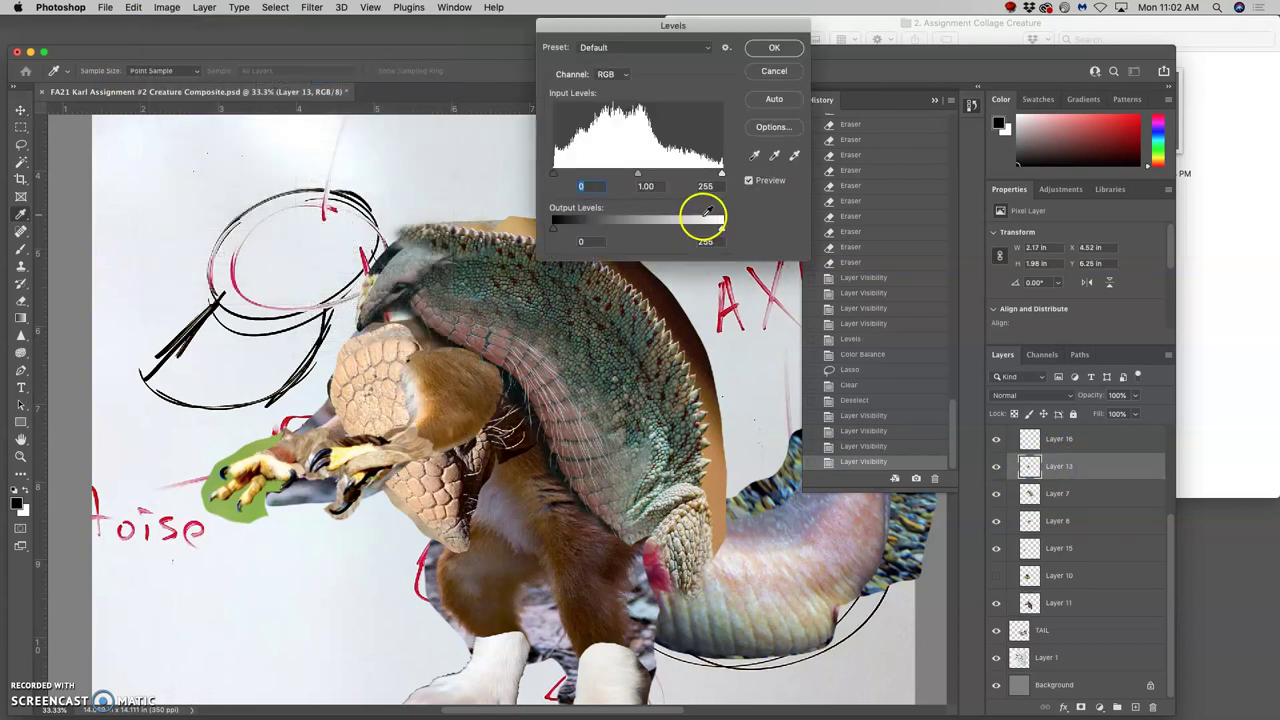
drag(637, 175, 716, 176)
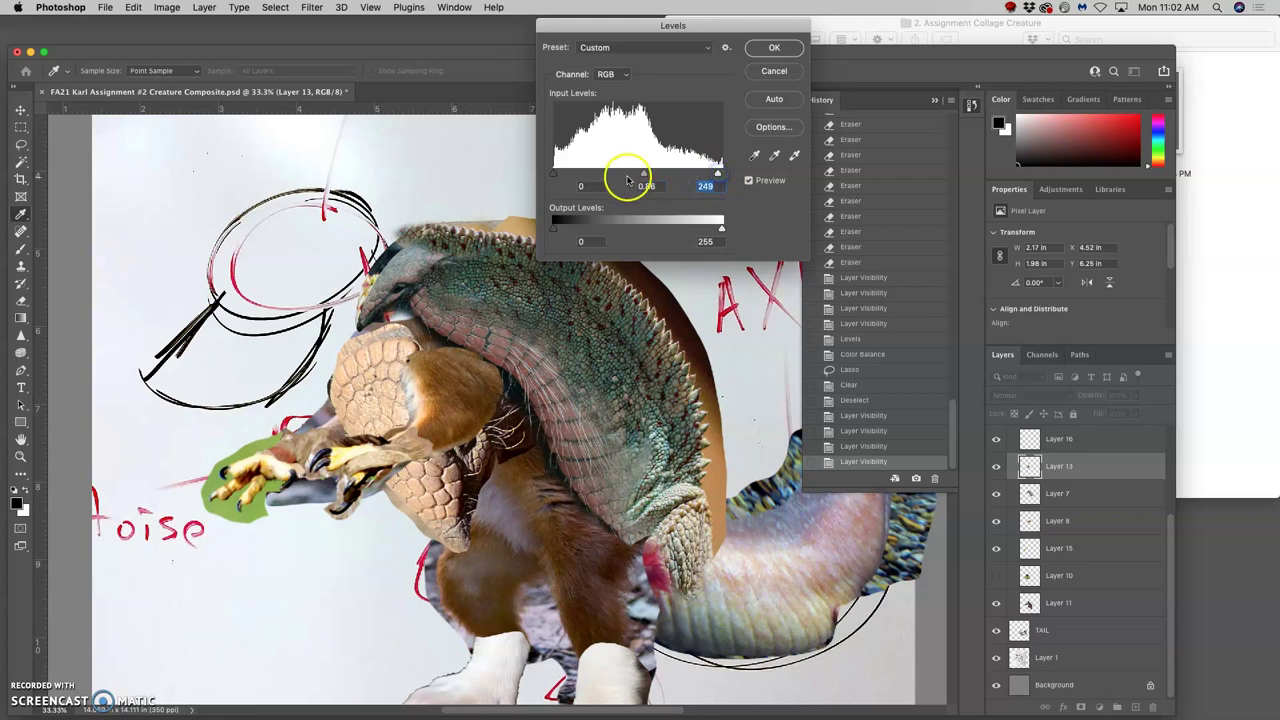
drag(555, 176, 558, 175)
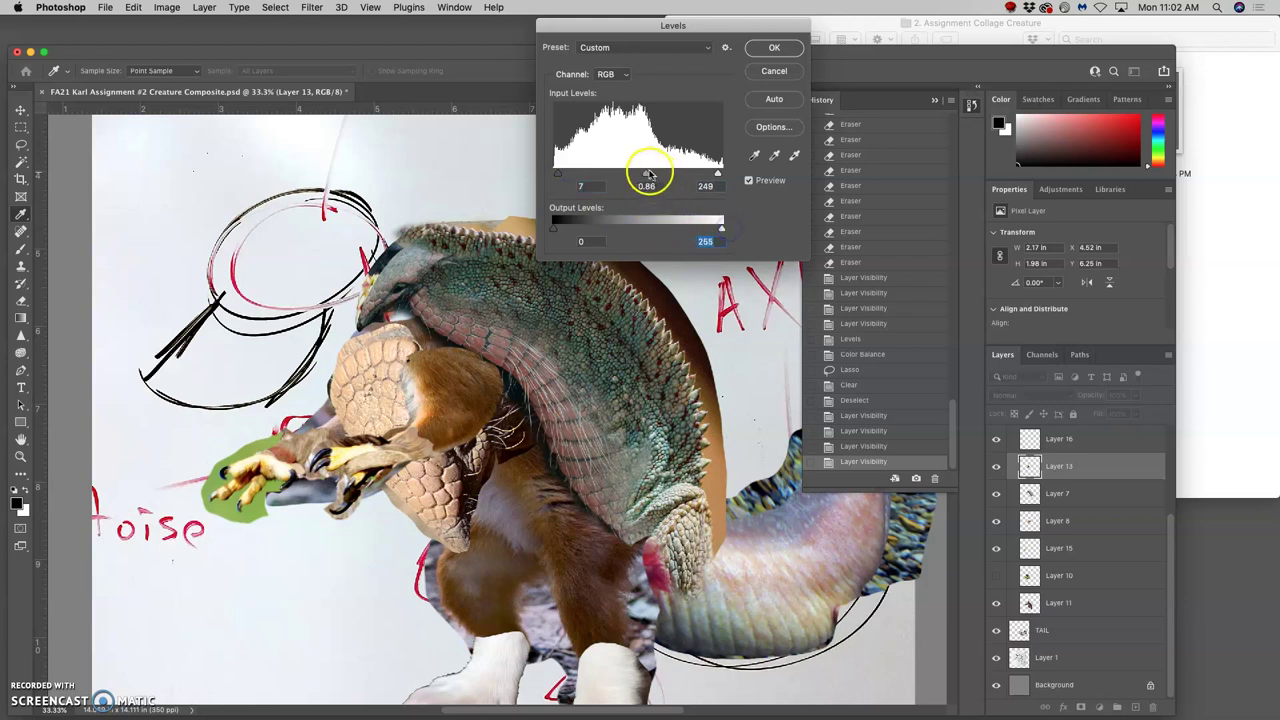
drag(645, 175, 634, 177)
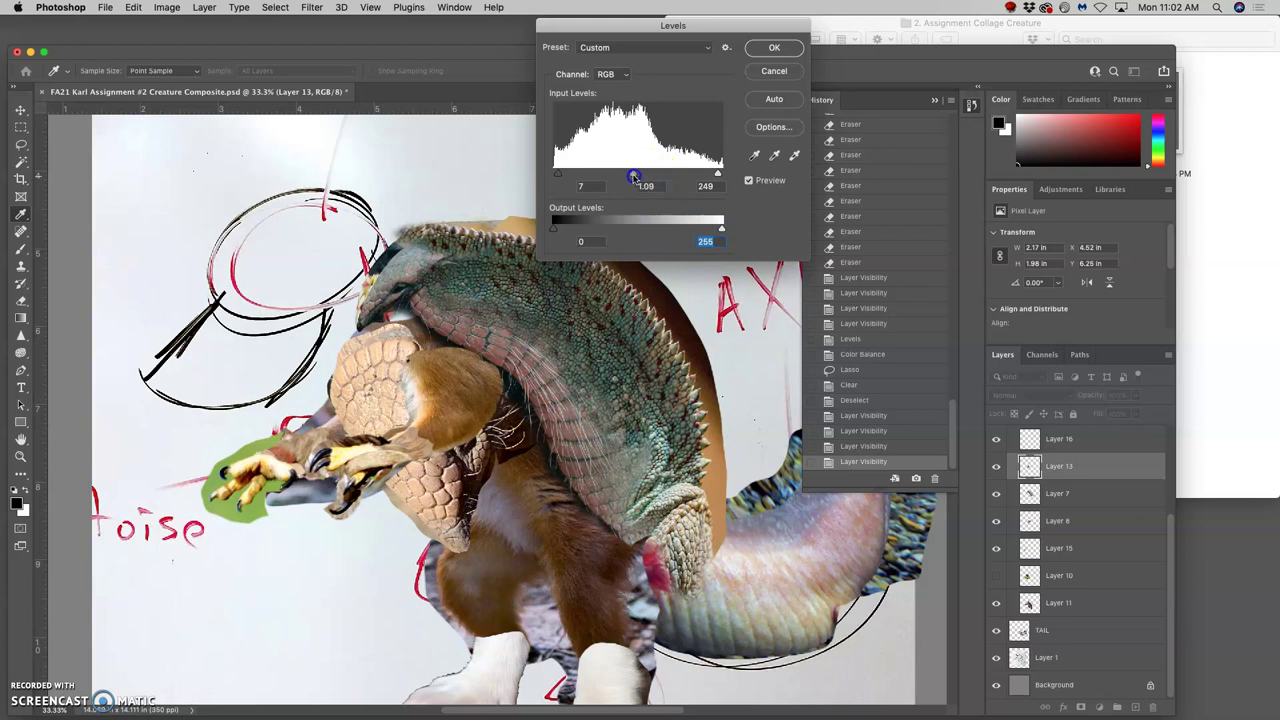
Apply Layer 13's Levels and burn the head fur, reverting in History to the second stroke.
click(773, 48)
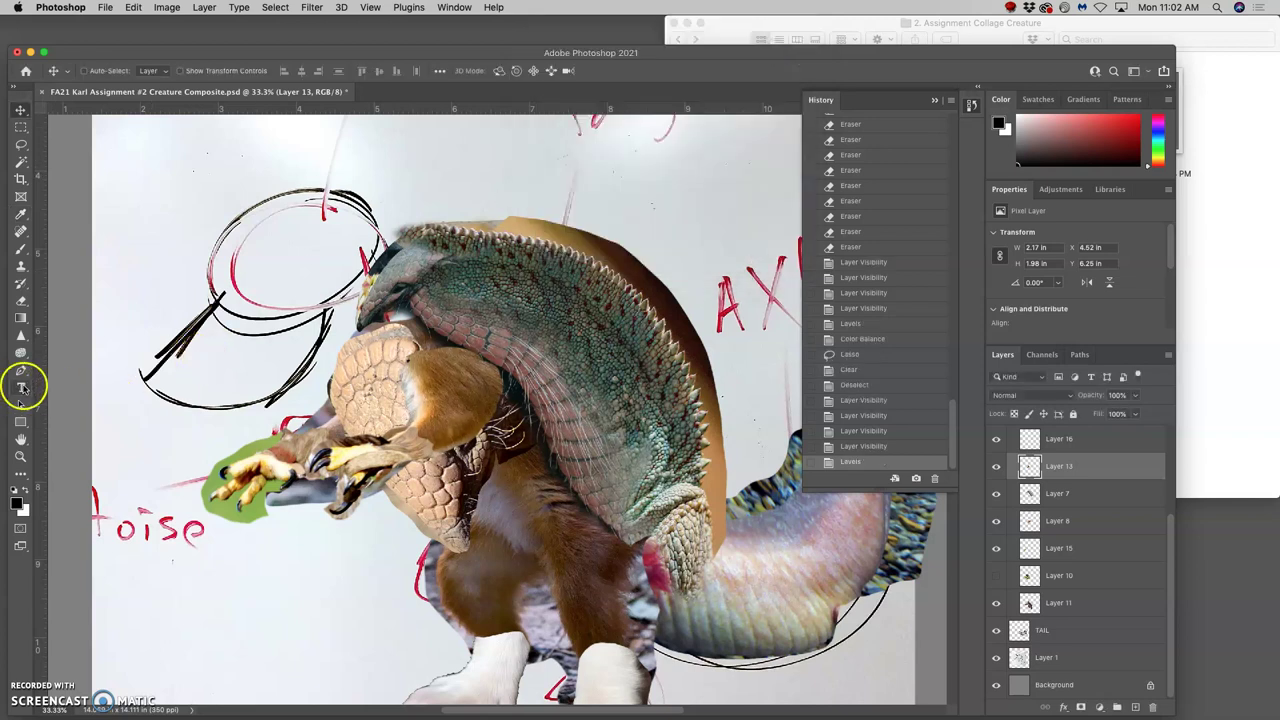
drag(21, 356, 60, 362)
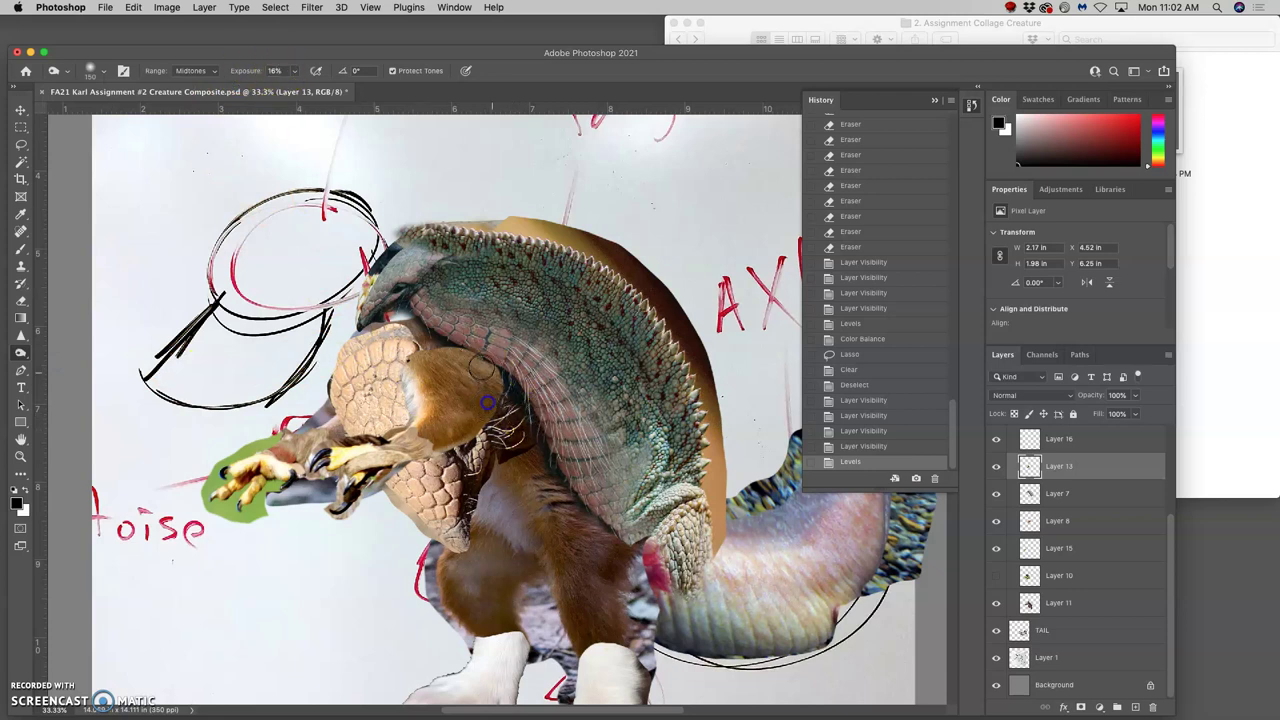
mouse_move(476, 375)
mouse_down()
mouse_move(454, 425)
mouse_move(457, 386)
mouse_up()
click(716, 430)
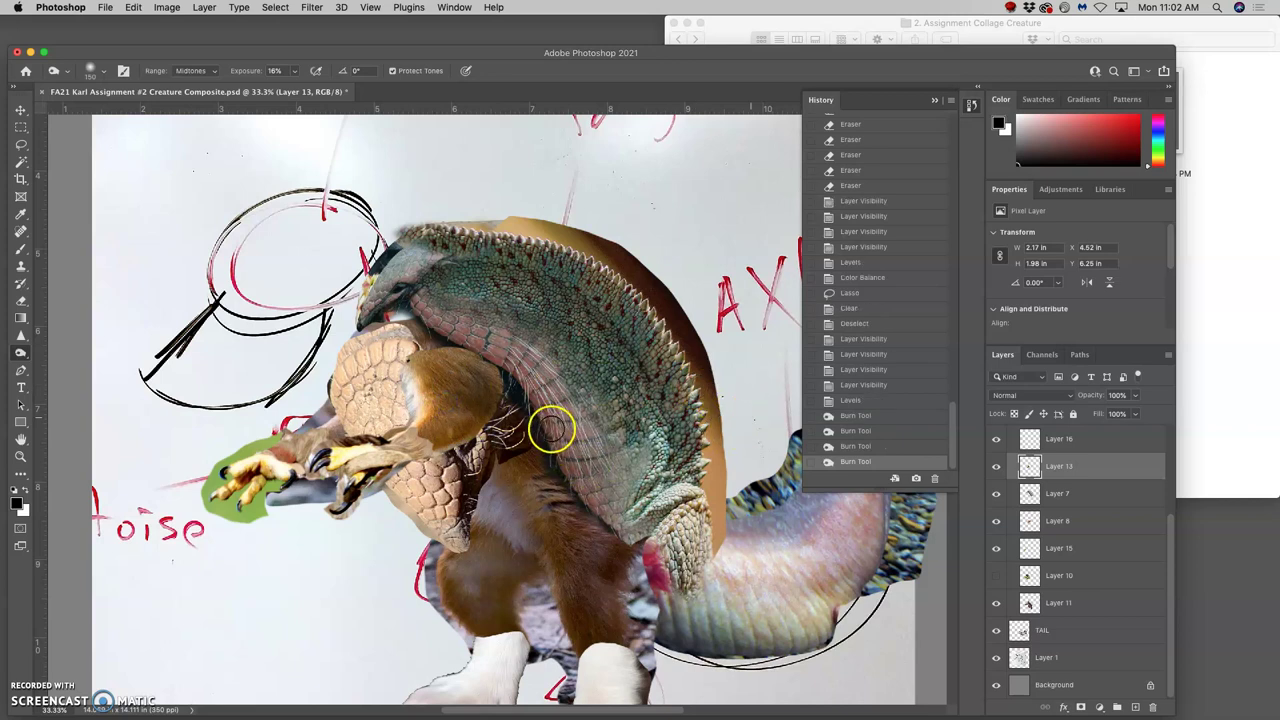
key(super+z)
key(super+shift+z)
key(super+z)
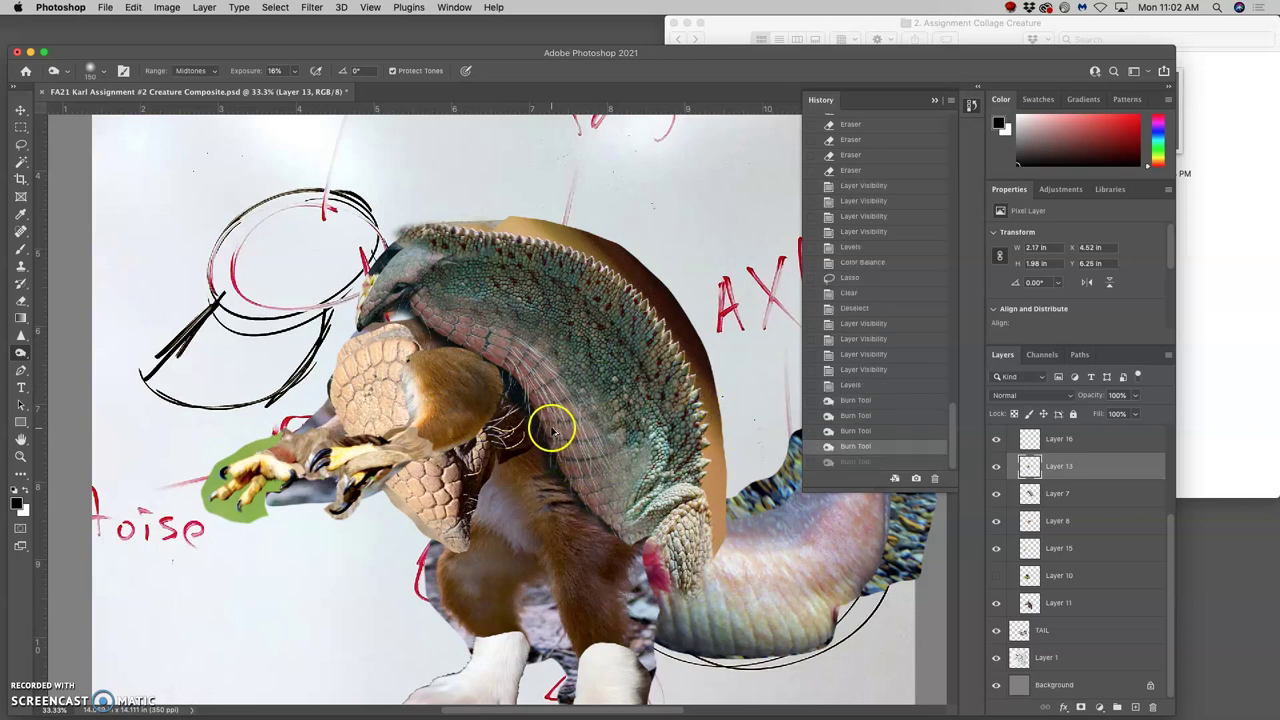
key(super+shift+z)
click(858, 430)
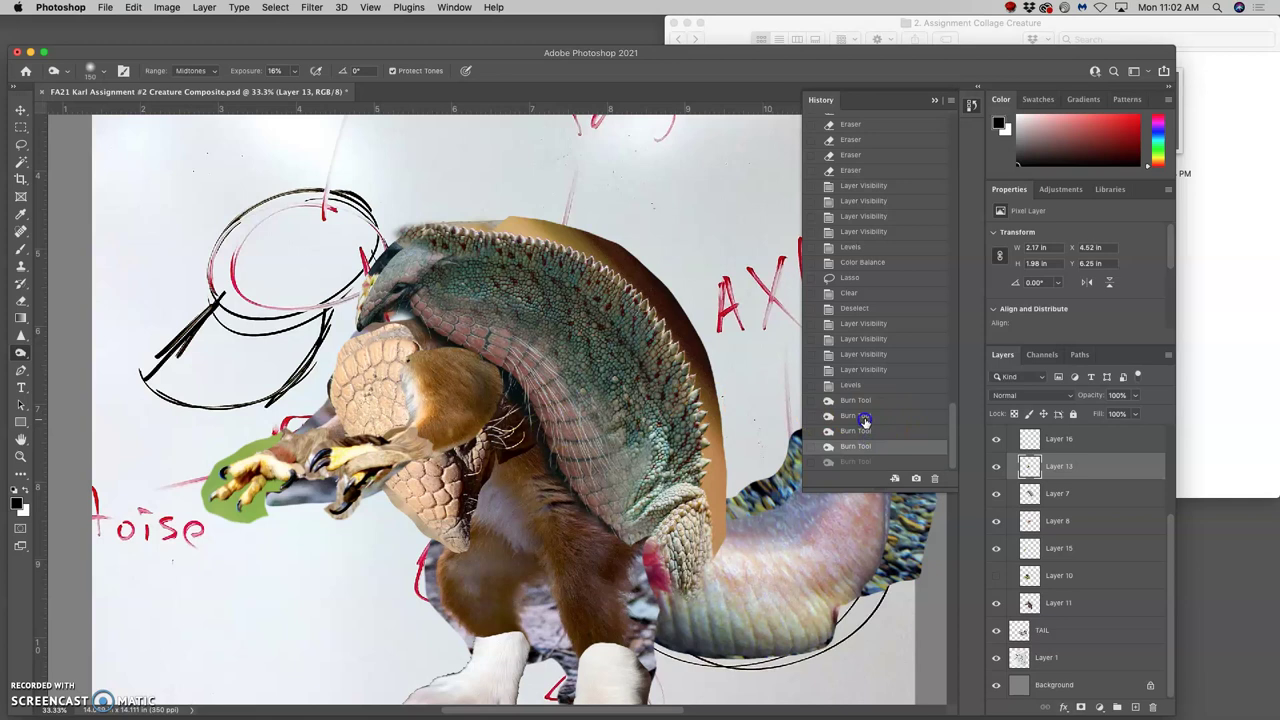
click(860, 415)
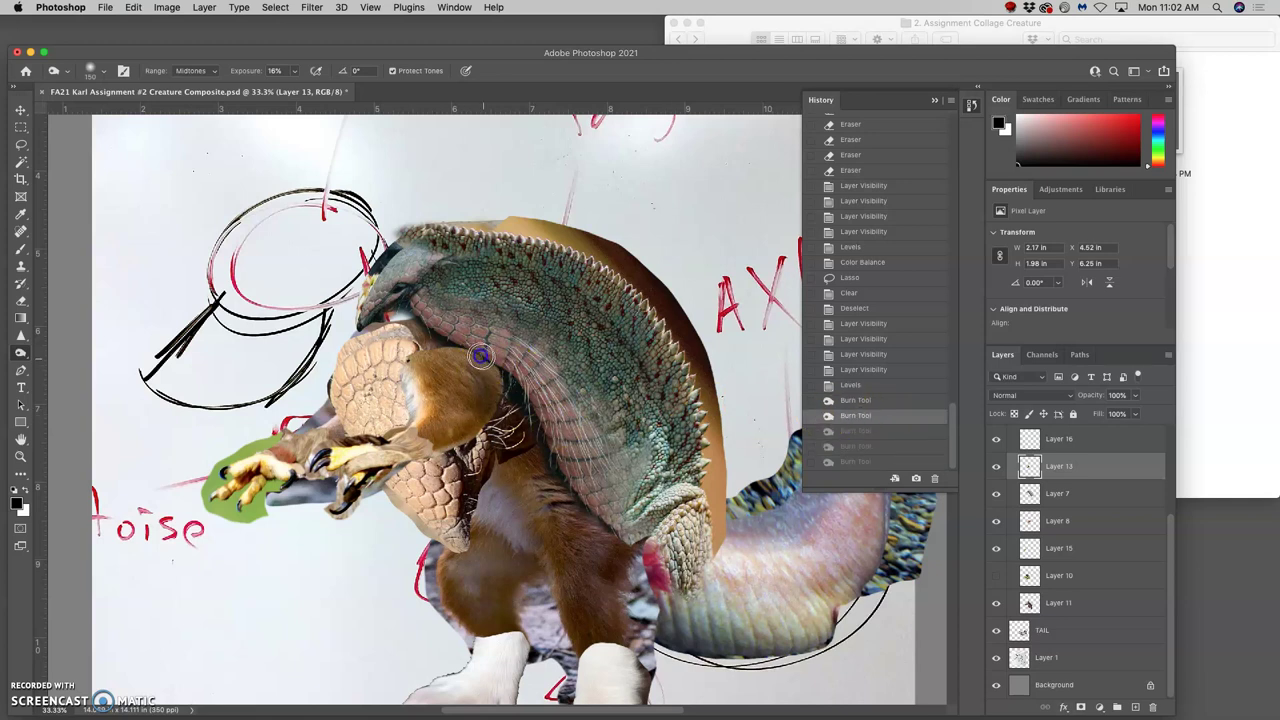
Burn the fur on the head, arm and the tail's top edge at 16% midtone exposure.
mouse_move(485, 365)
mouse_down()
mouse_move(495, 345)
mouse_move(505, 400)
mouse_up()
mouse_move(498, 405)
mouse_down()
mouse_move(490, 422)
mouse_move(452, 428)
mouse_up()
drag(450, 430, 440, 440)
drag(445, 432, 517, 366)
drag(771, 508, 720, 503)
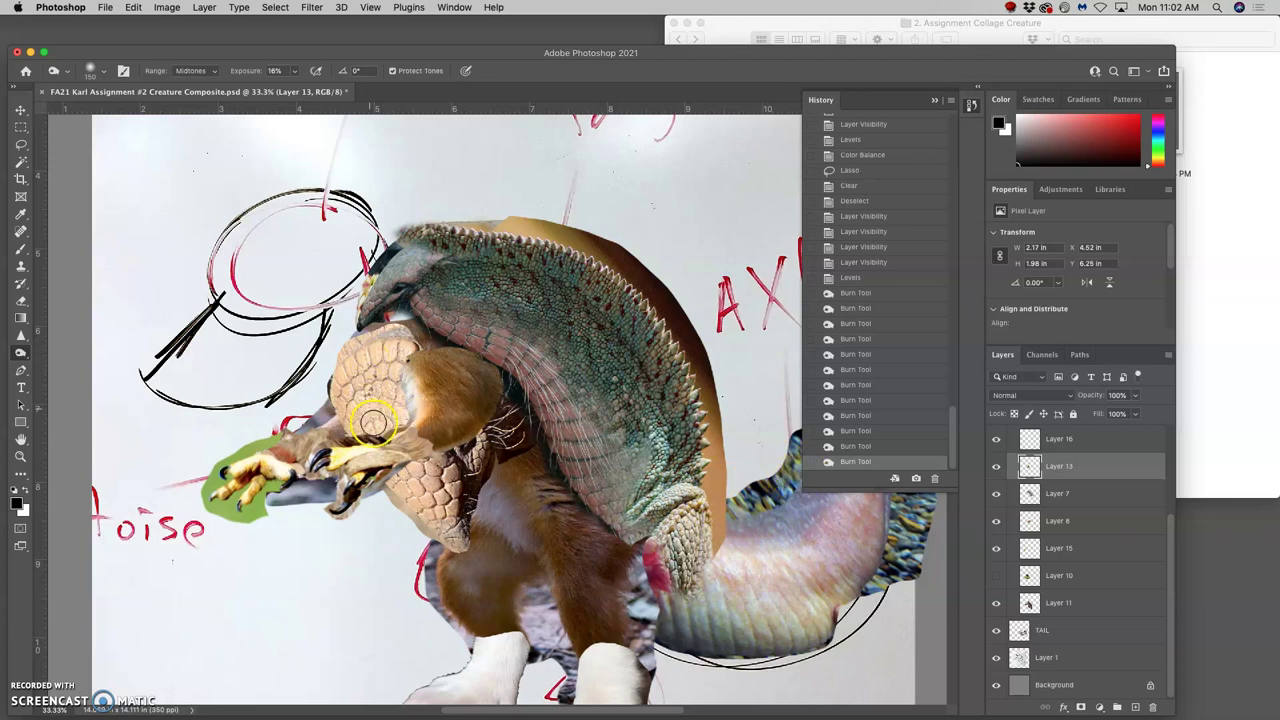
Select Layer 8 and apply Levels with midtone 0.64 and output range 1 to 225.
click(996, 521)
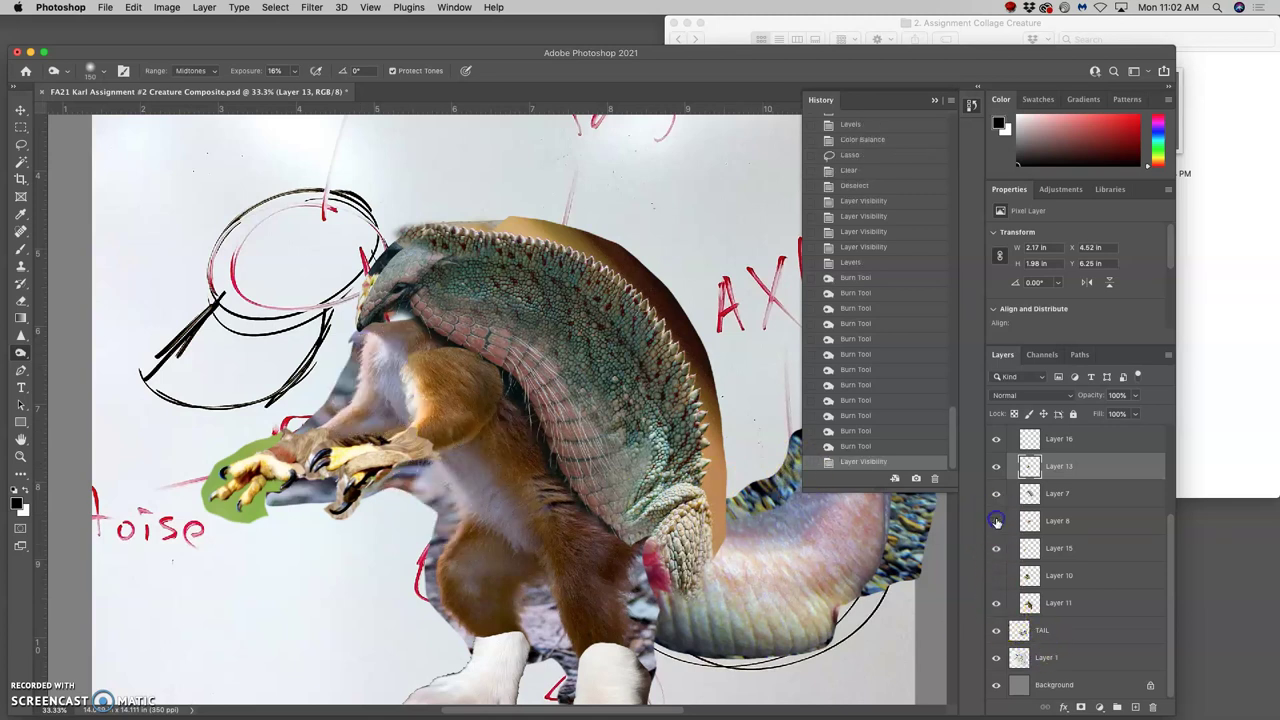
click(996, 521)
click(1071, 521)
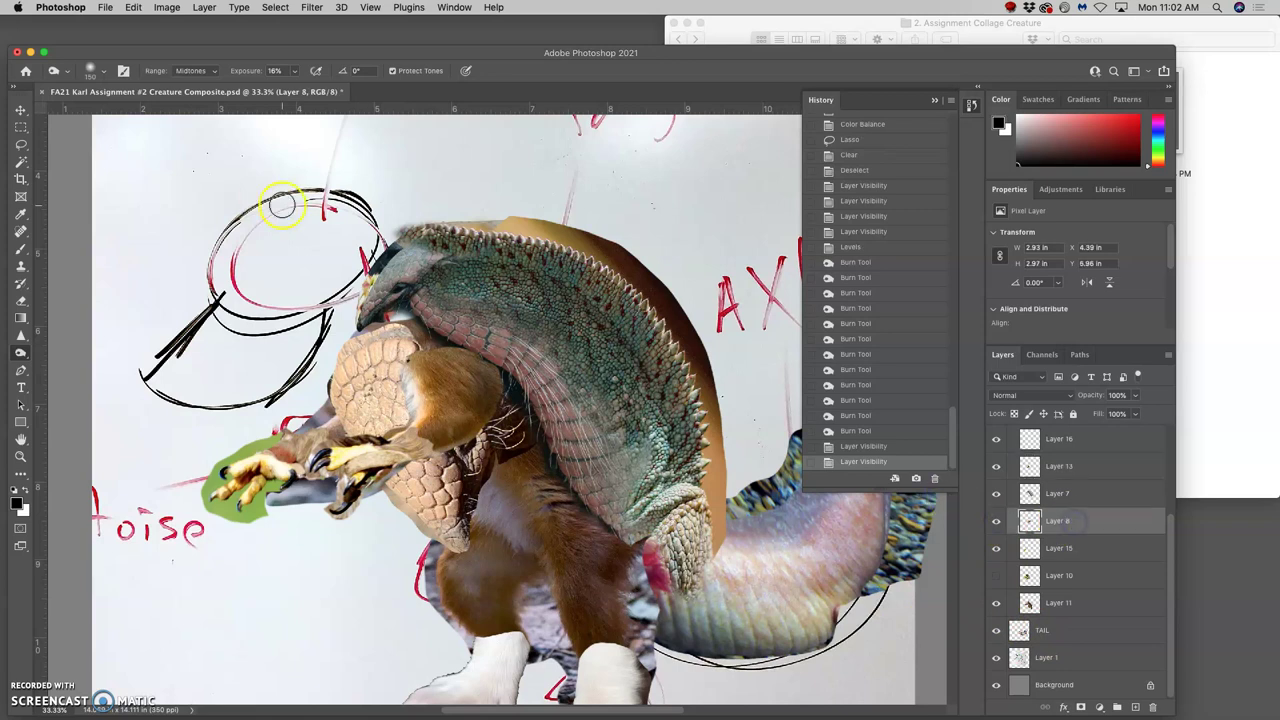
click(167, 8)
mouse_move(268, 47)
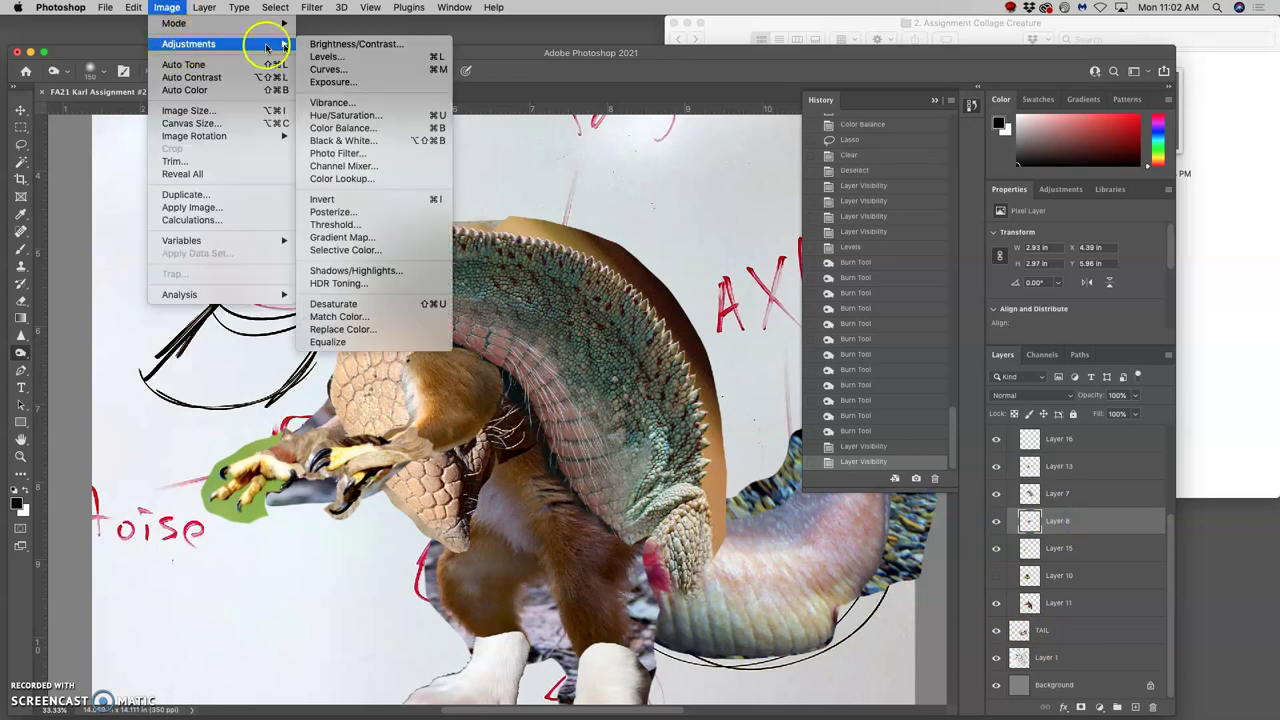
click(326, 57)
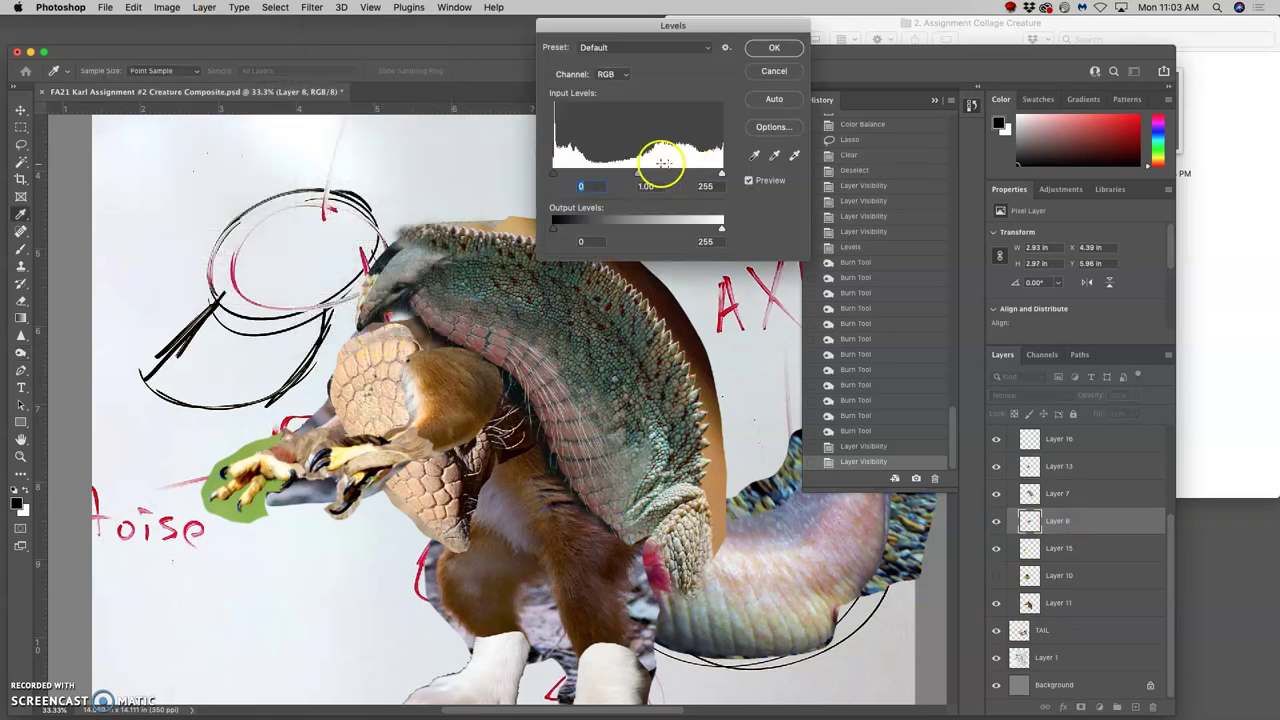
mouse_move(637, 176)
mouse_down()
mouse_move(626, 176)
mouse_move(658, 176)
mouse_up()
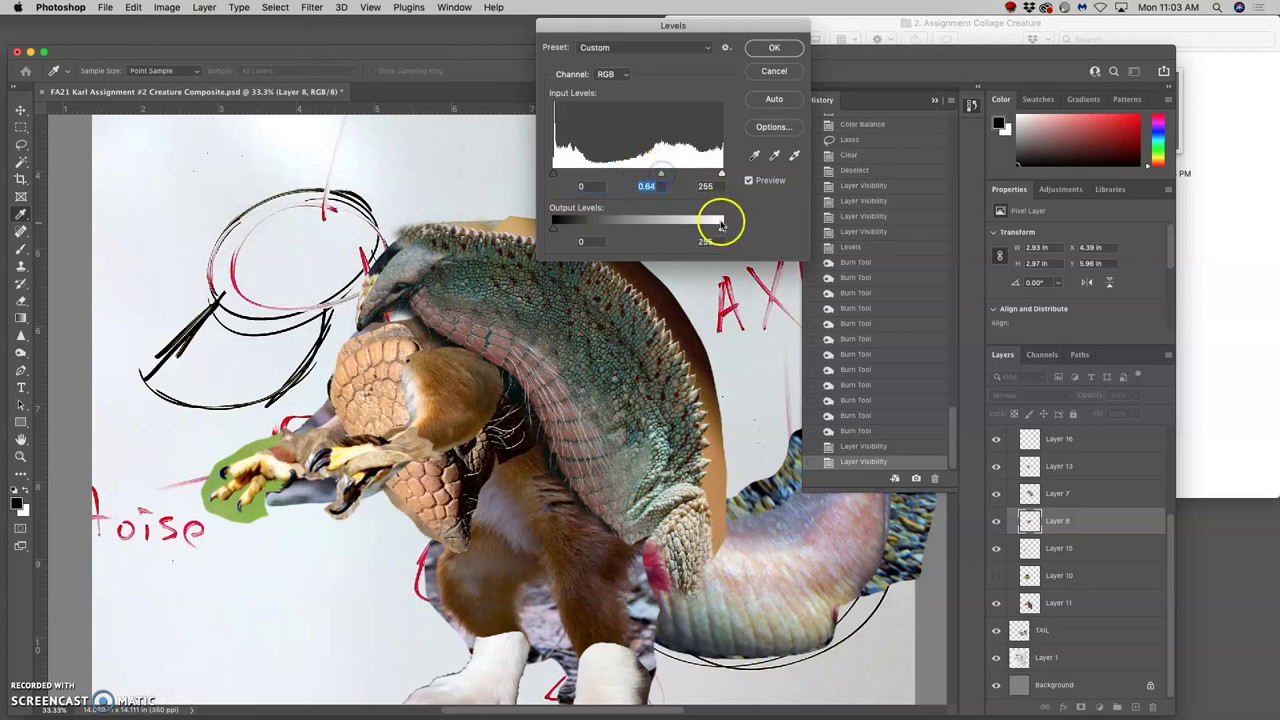
drag(721, 229, 699, 229)
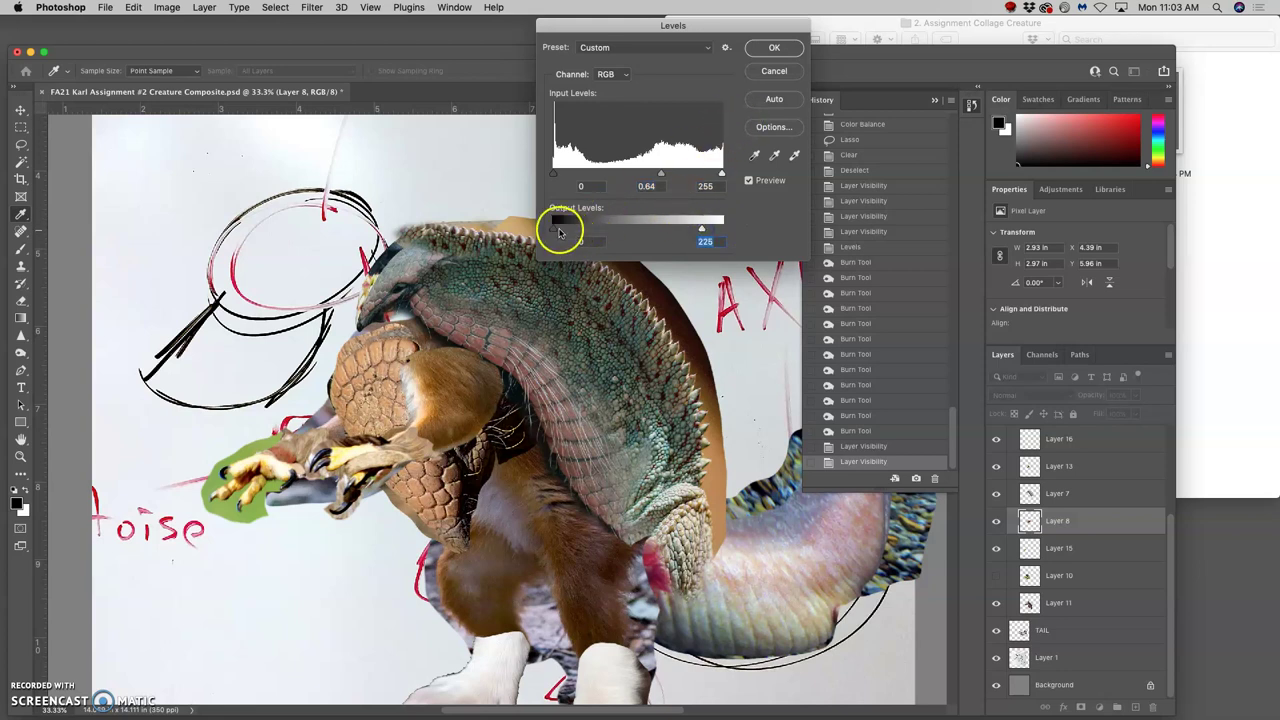
drag(553, 230, 557, 232)
click(774, 47)
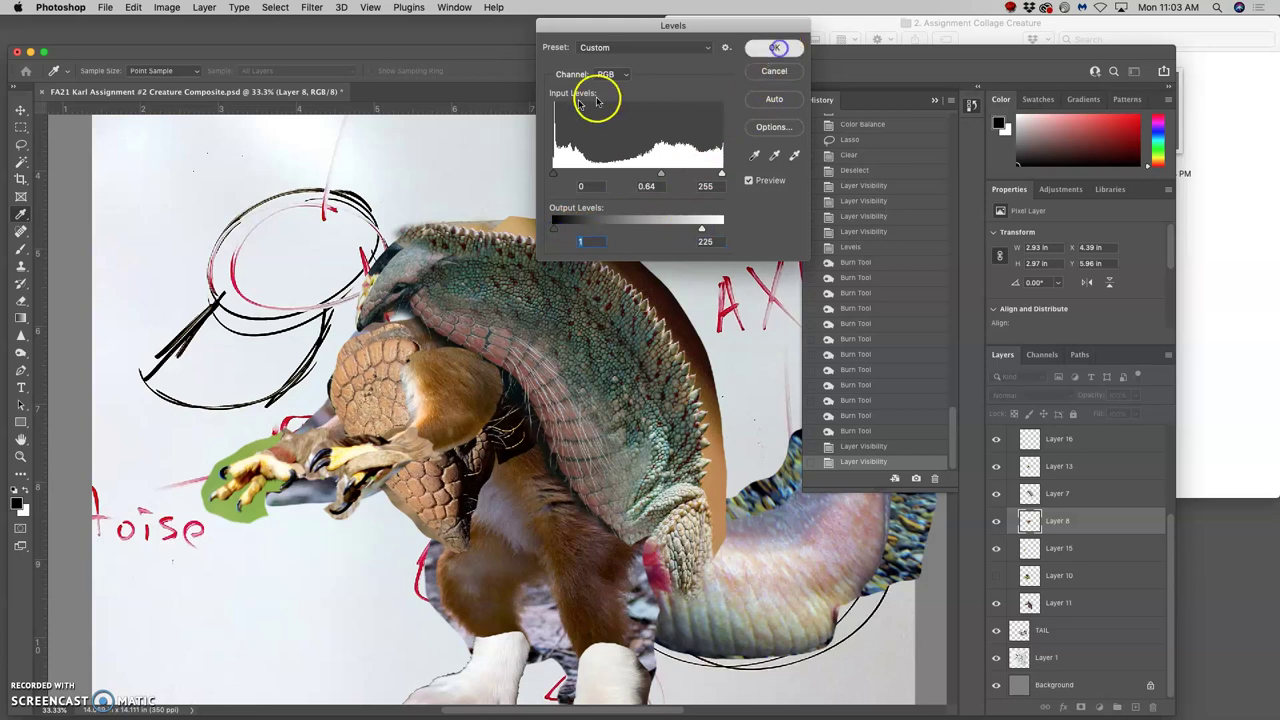
click(166, 7)
Color-balance Layer 8: midtones −33/−13/+20, highlights −5/0/+1, shadows 0/0/+9.
mouse_move(189, 44)
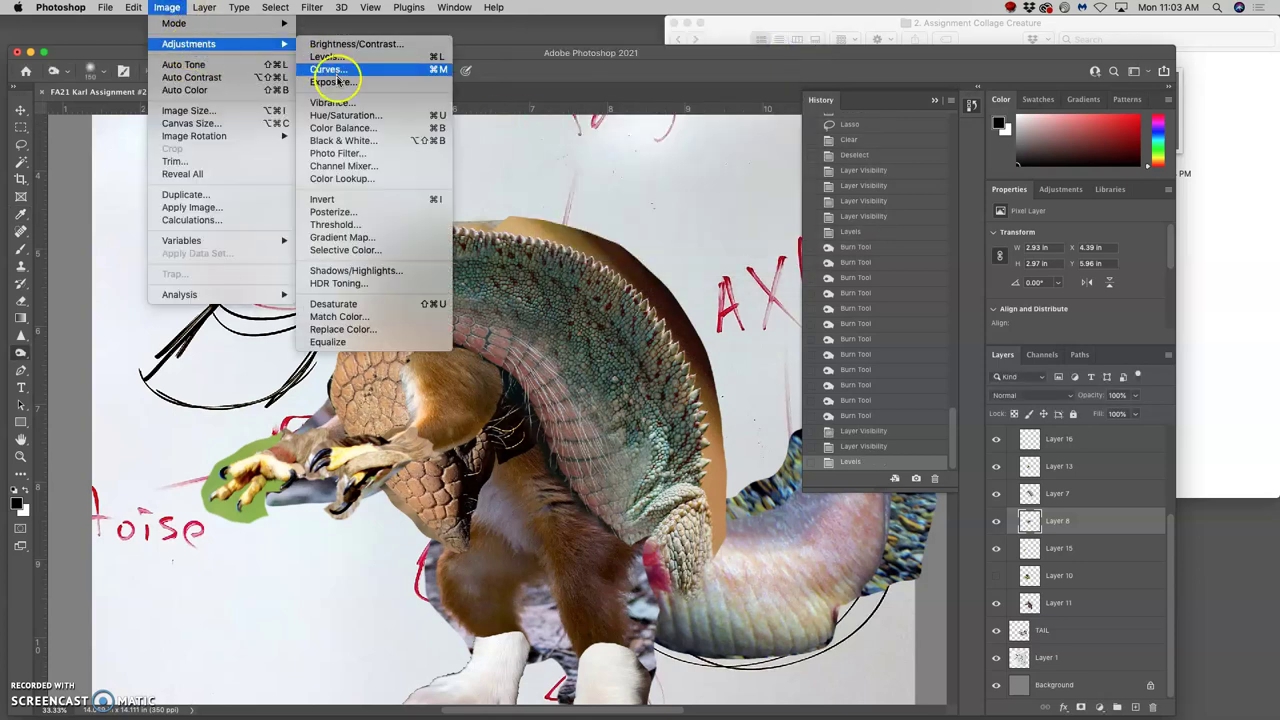
click(338, 128)
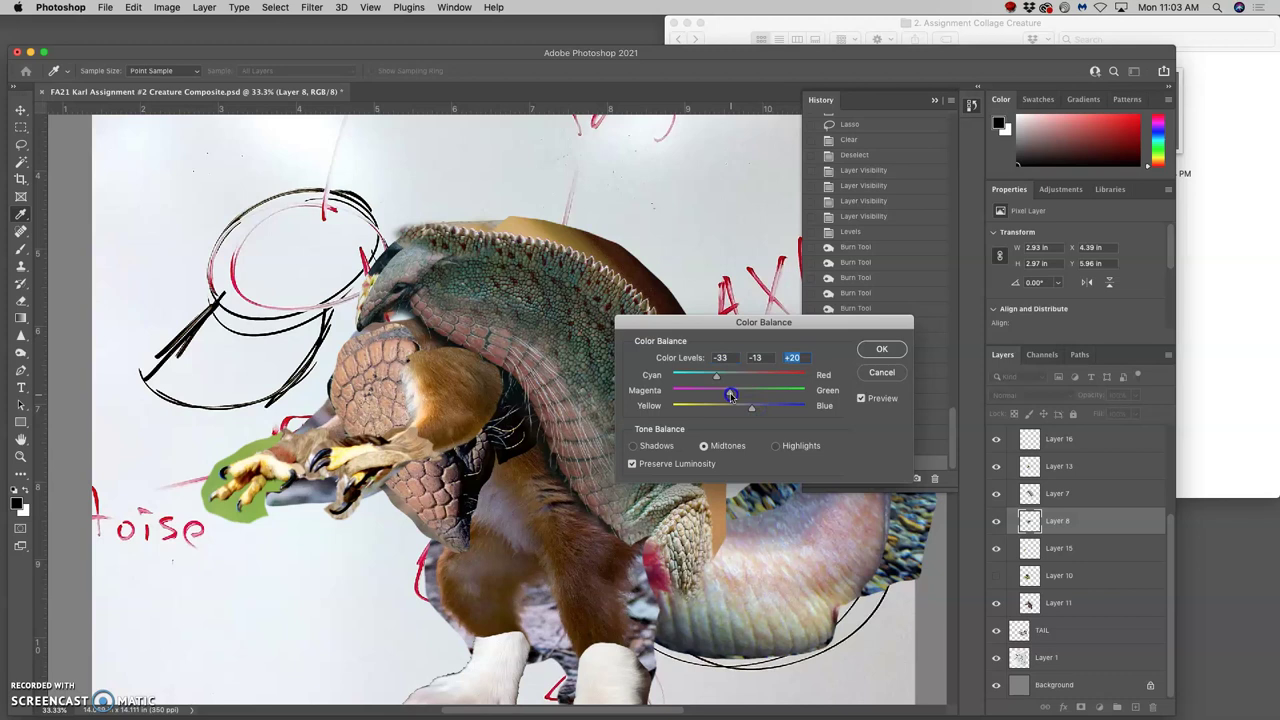
click(776, 446)
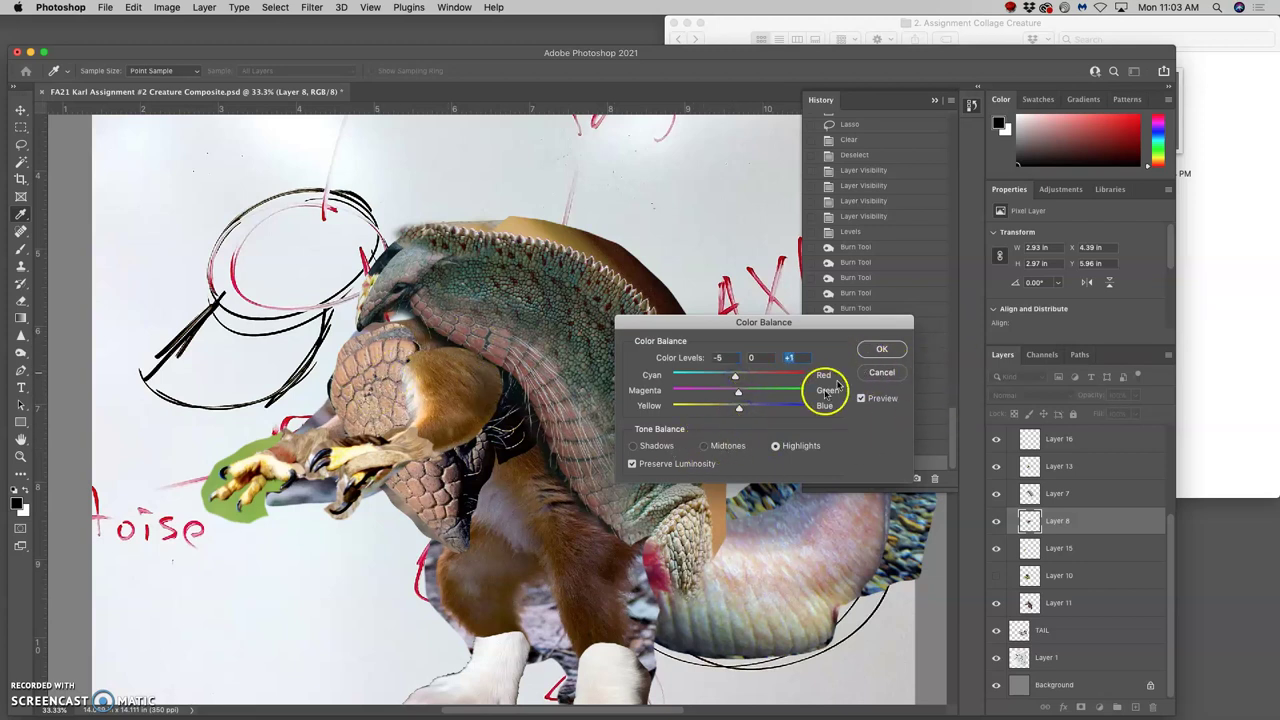
click(634, 446)
drag(738, 407, 758, 413)
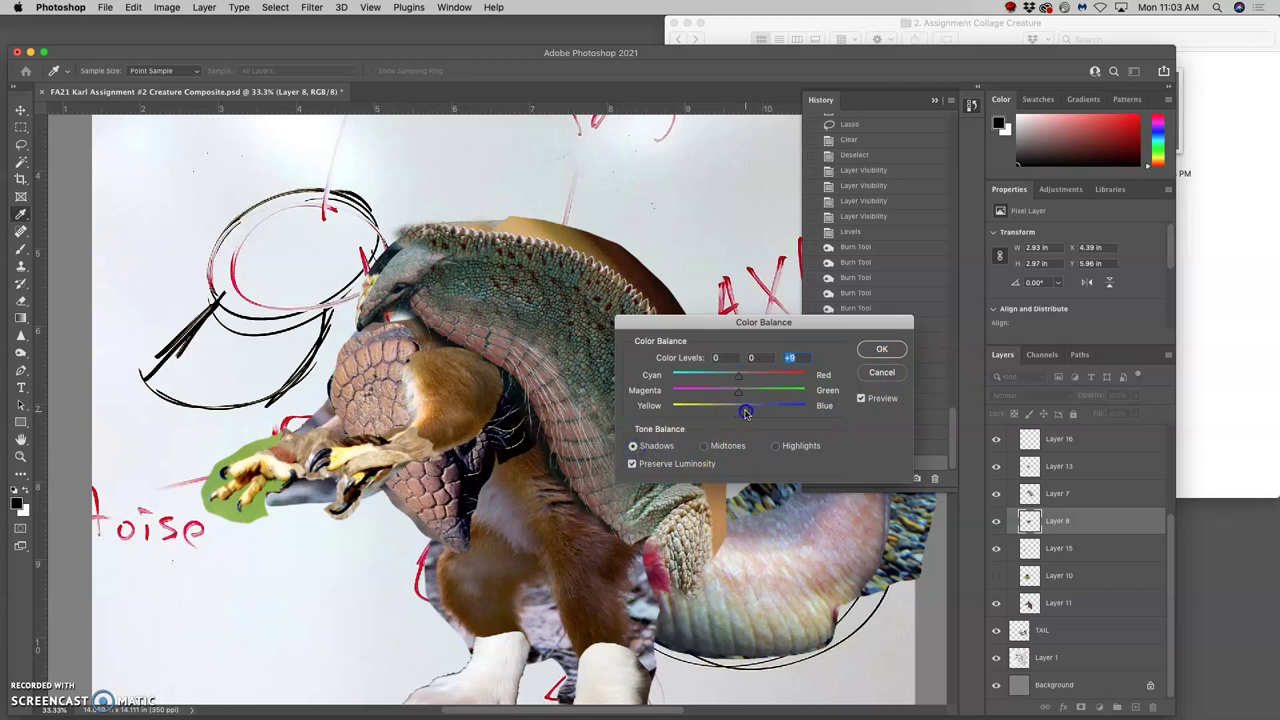
click(884, 349)
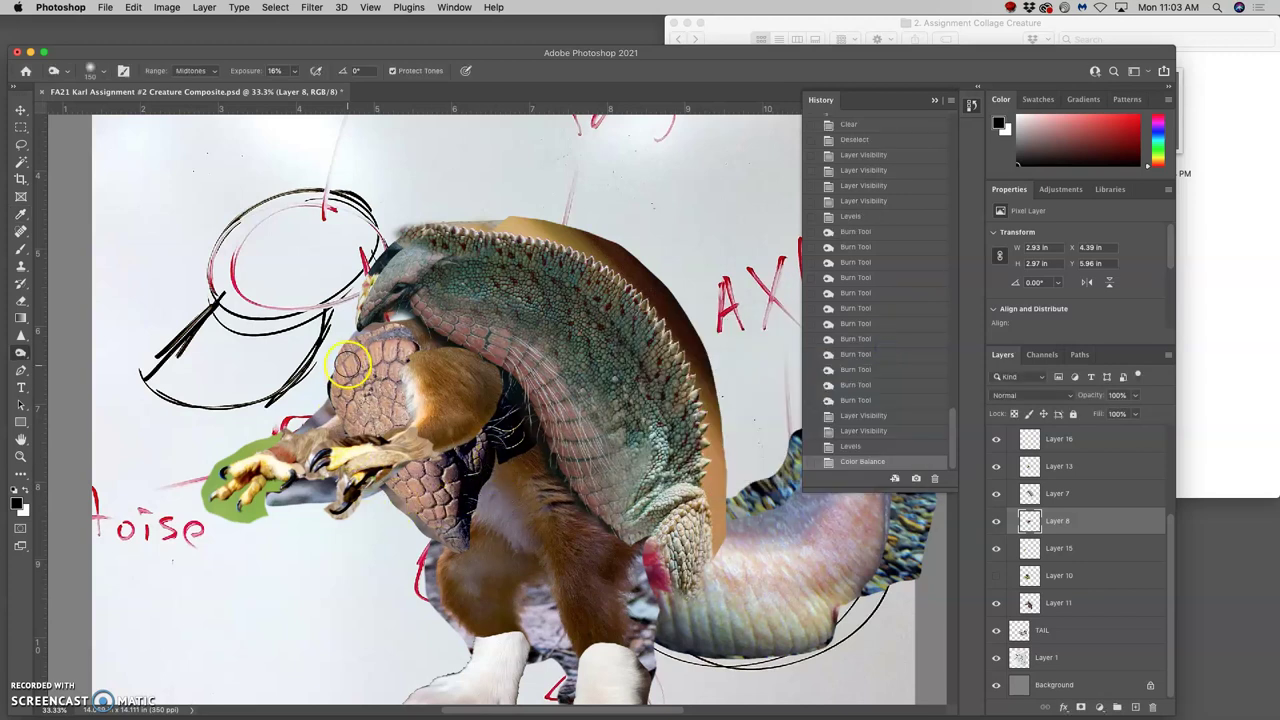
Burn the armadillo shell, lower body and the tail's rocky edge at 16% midtone exposure.
mouse_move(356, 350)
mouse_down()
mouse_move(334, 380)
mouse_move(362, 345)
mouse_move(343, 403)
mouse_move(408, 347)
mouse_move(414, 386)
mouse_move(457, 457)
mouse_move(457, 523)
mouse_move(398, 496)
mouse_up()
drag(447, 548, 480, 562)
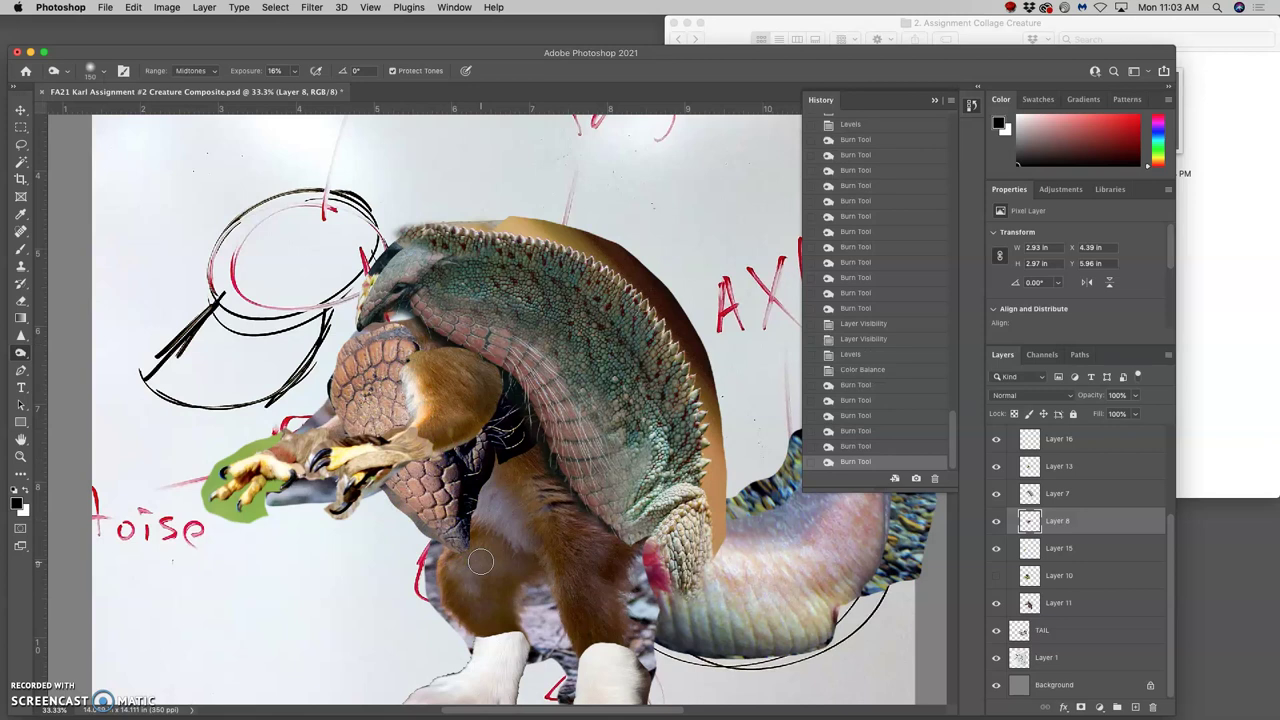
click(531, 549)
click(911, 543)
Undo a stray eraser stroke and select Layer 13 via the armadillo head.
click(20, 300)
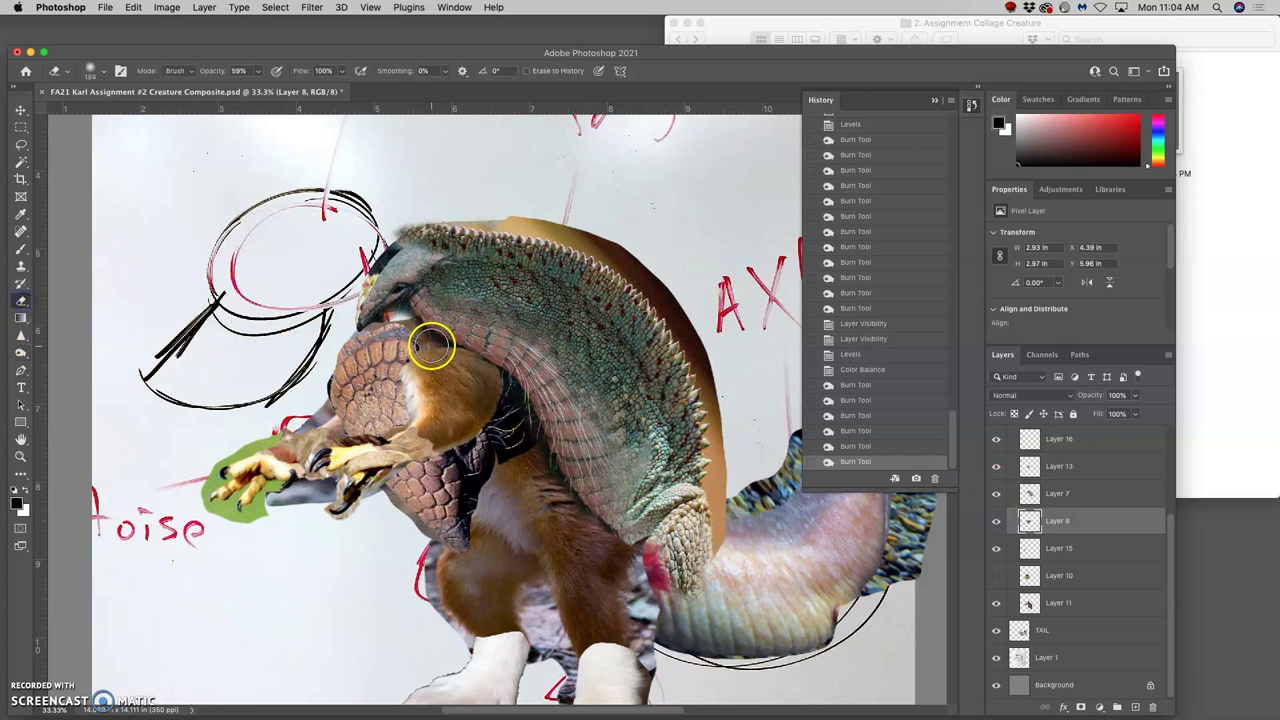
drag(432, 346, 486, 374)
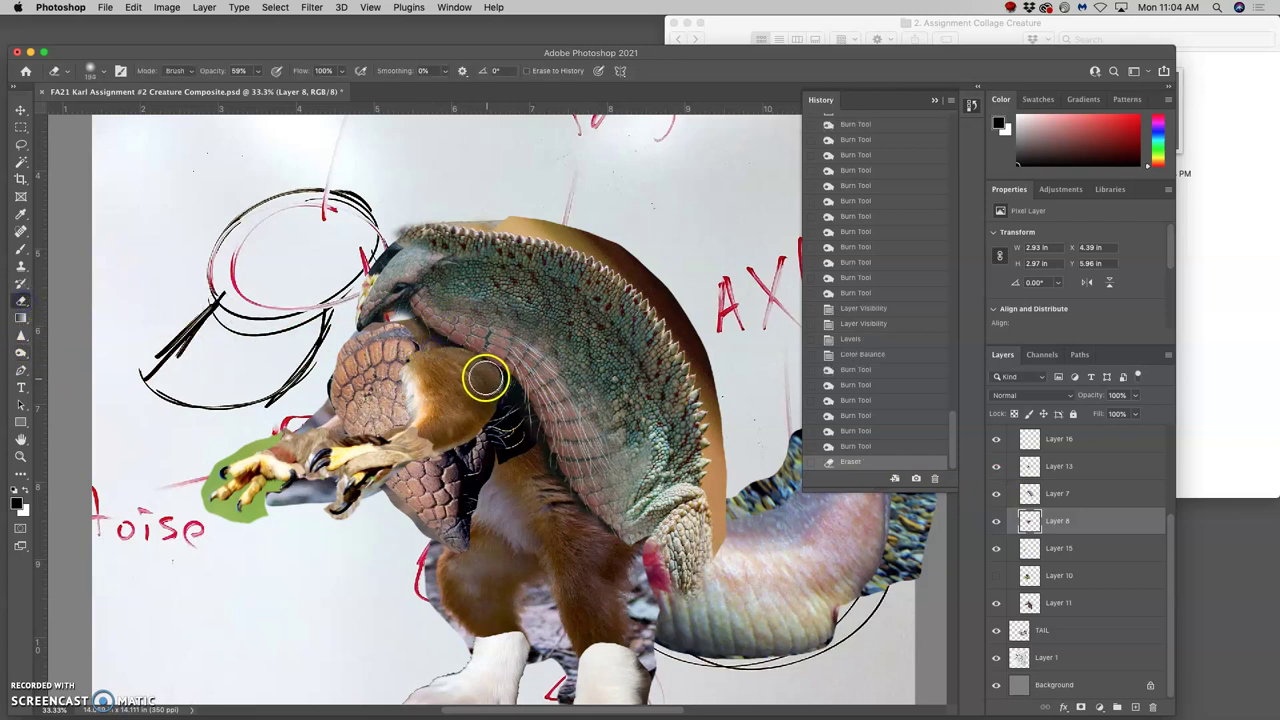
click(876, 447)
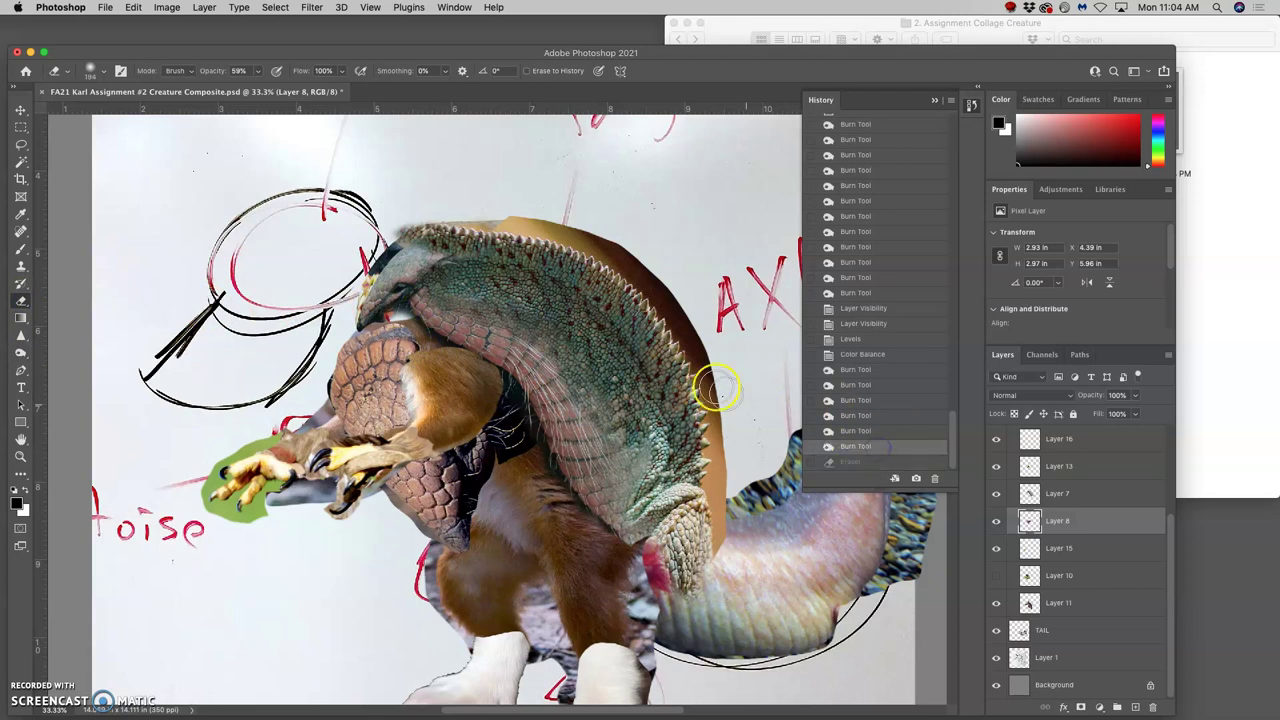
click(18, 113)
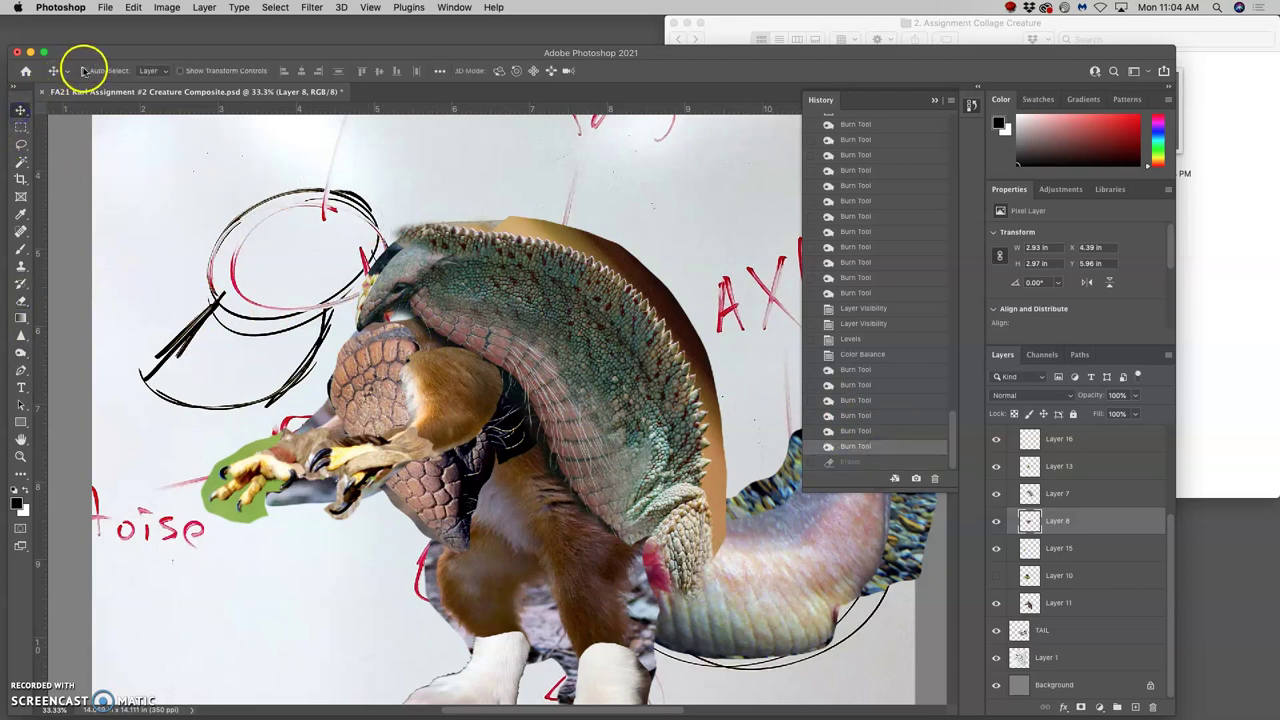
click(460, 385)
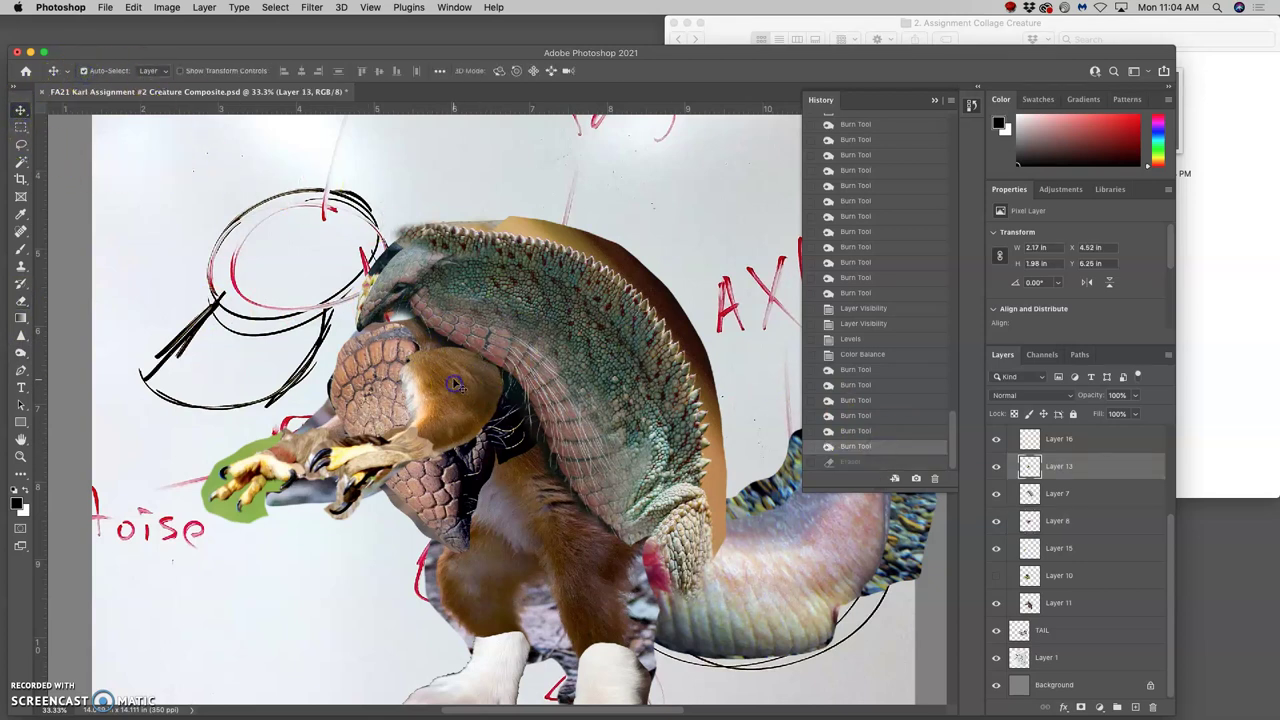
Erase the armadillo head's scales on Layer 13 at 59% opacity to blend into the fur.
click(20, 300)
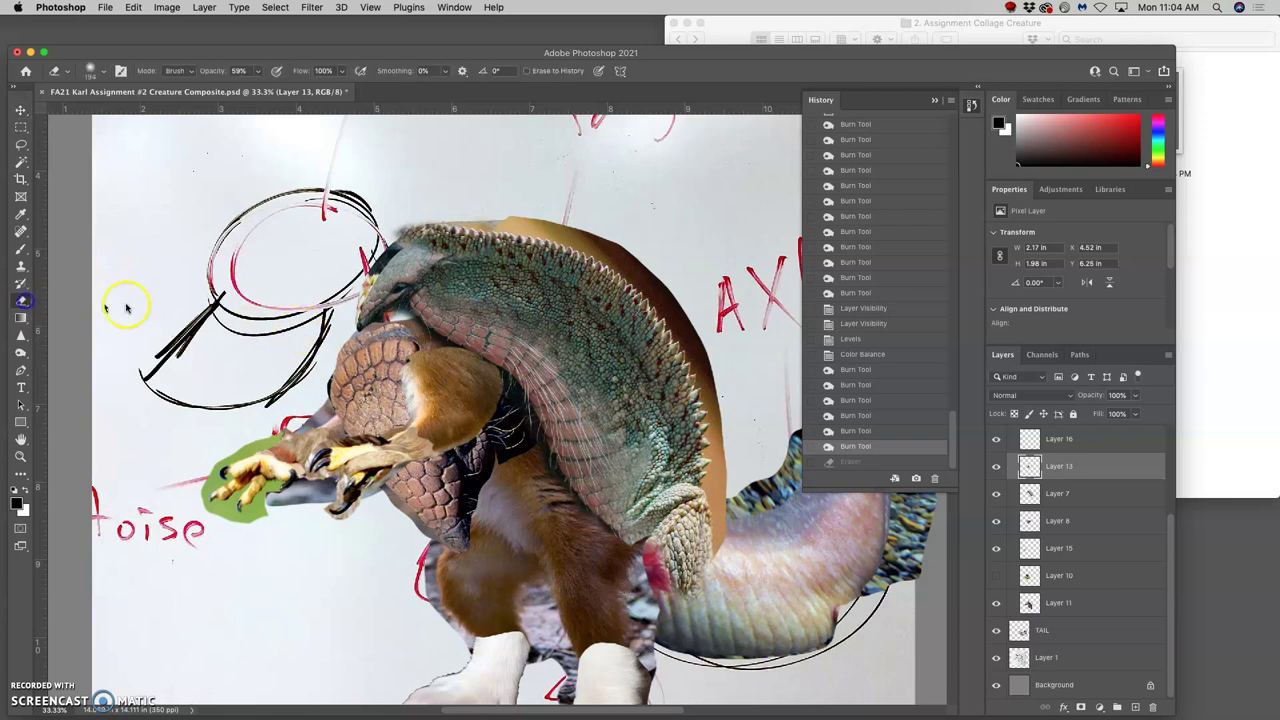
drag(406, 370, 409, 345)
click(410, 345)
click(409, 348)
click(409, 346)
click(408, 347)
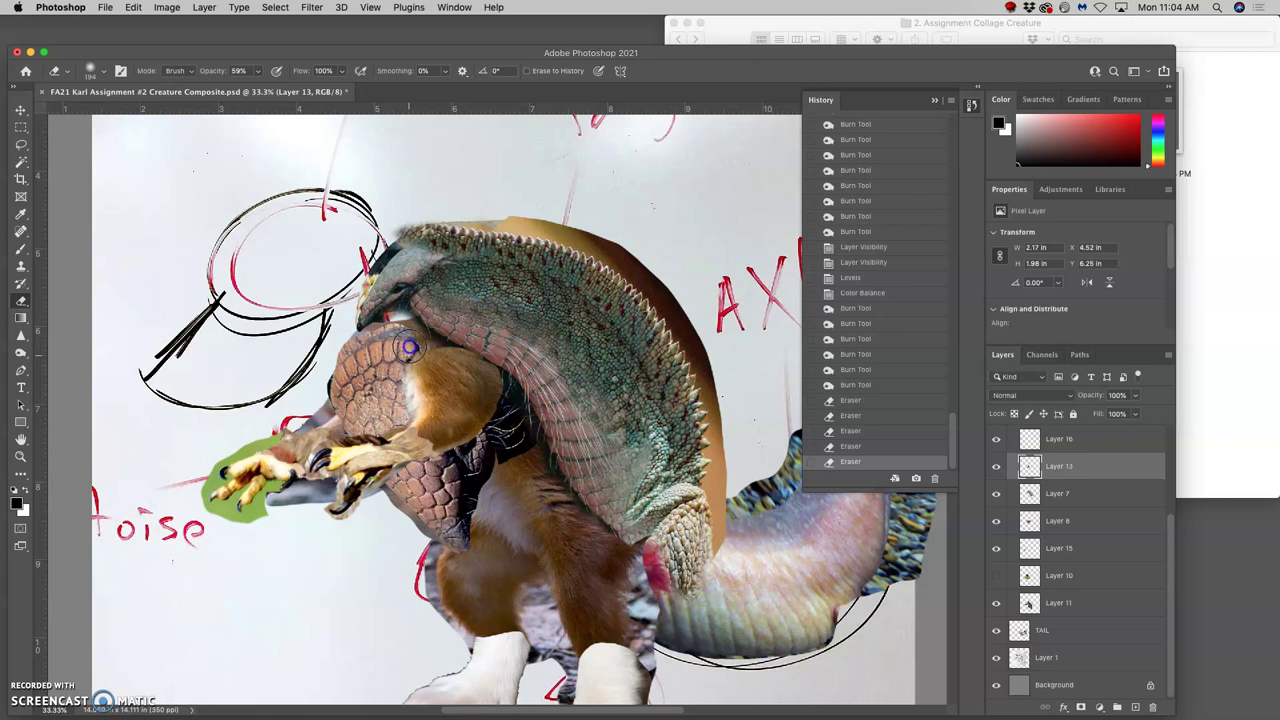
click(400, 380)
click(401, 388)
click(401, 390)
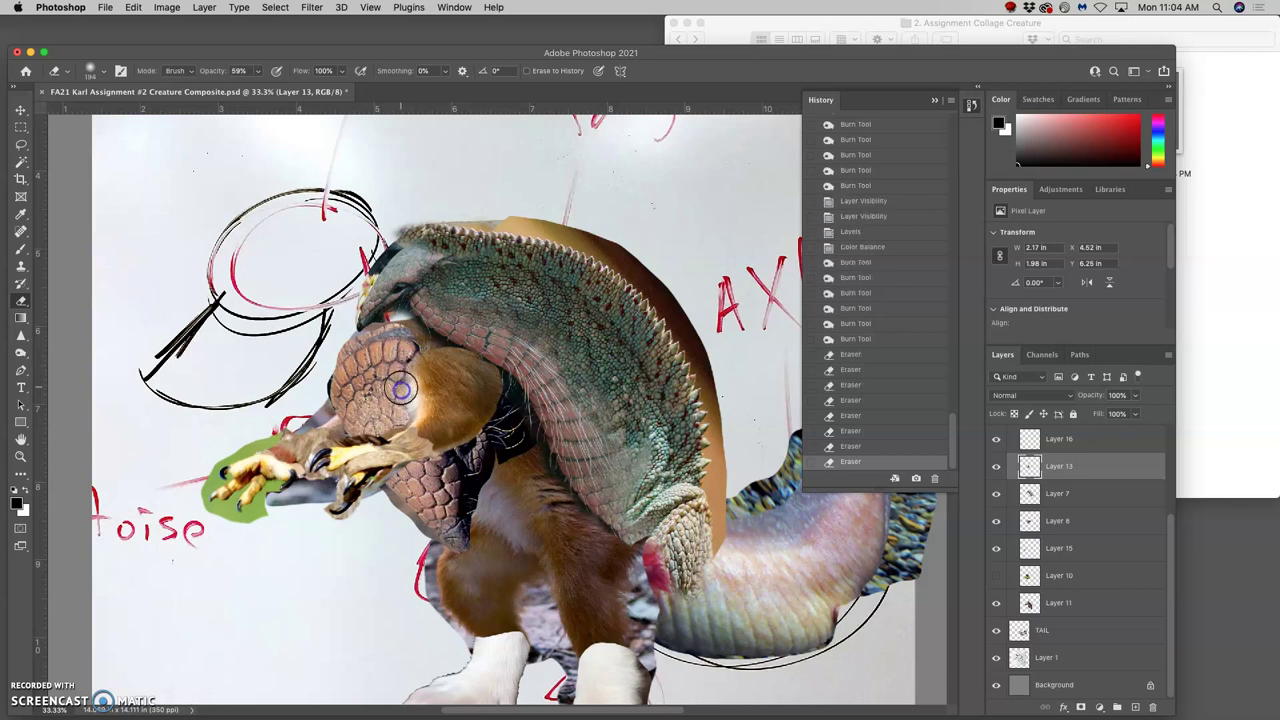
click(403, 404)
click(403, 405)
click(403, 406)
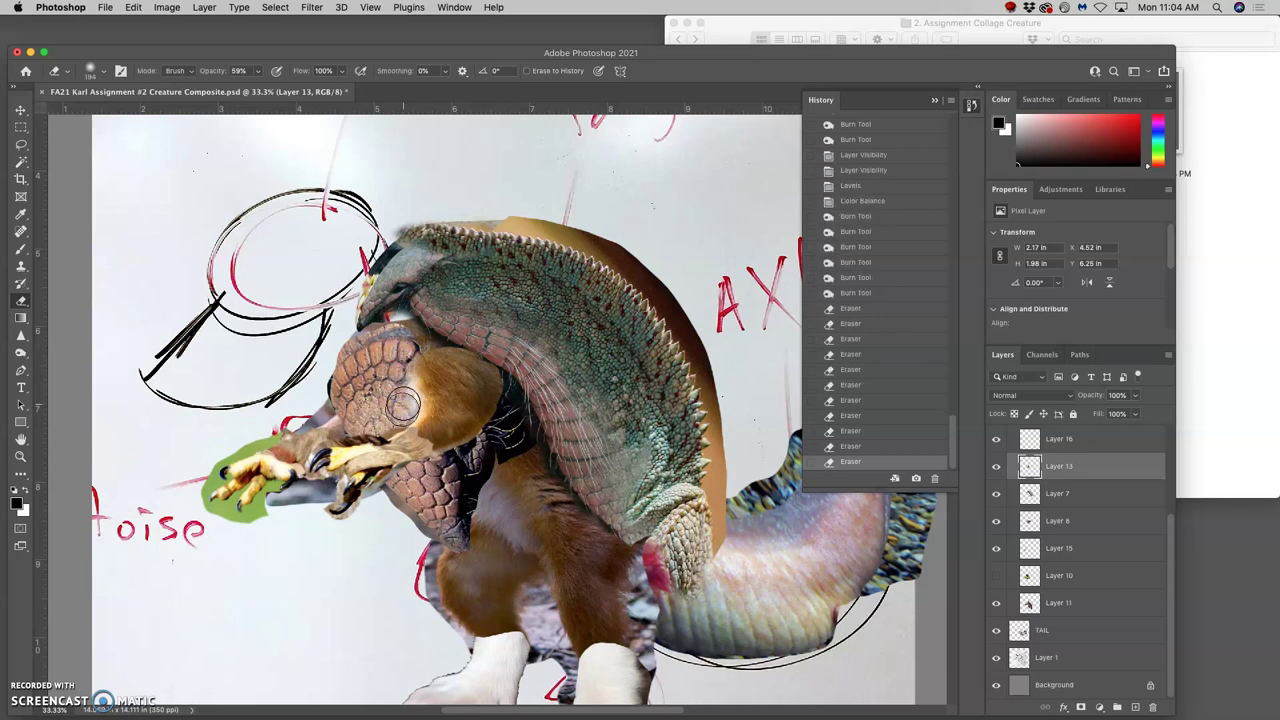
click(403, 406)
click(404, 407)
drag(460, 465, 399, 400)
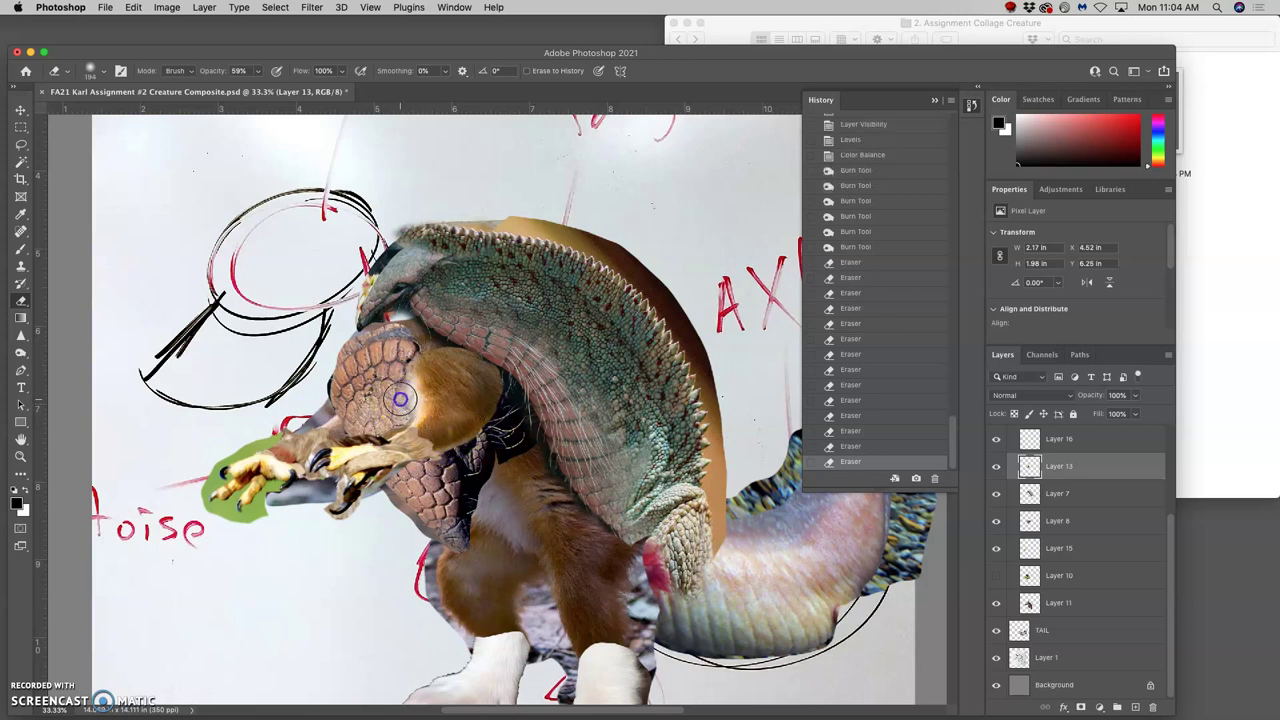
Burn the highlights in the creature's fur from the head down to the lower body.
click(21, 355)
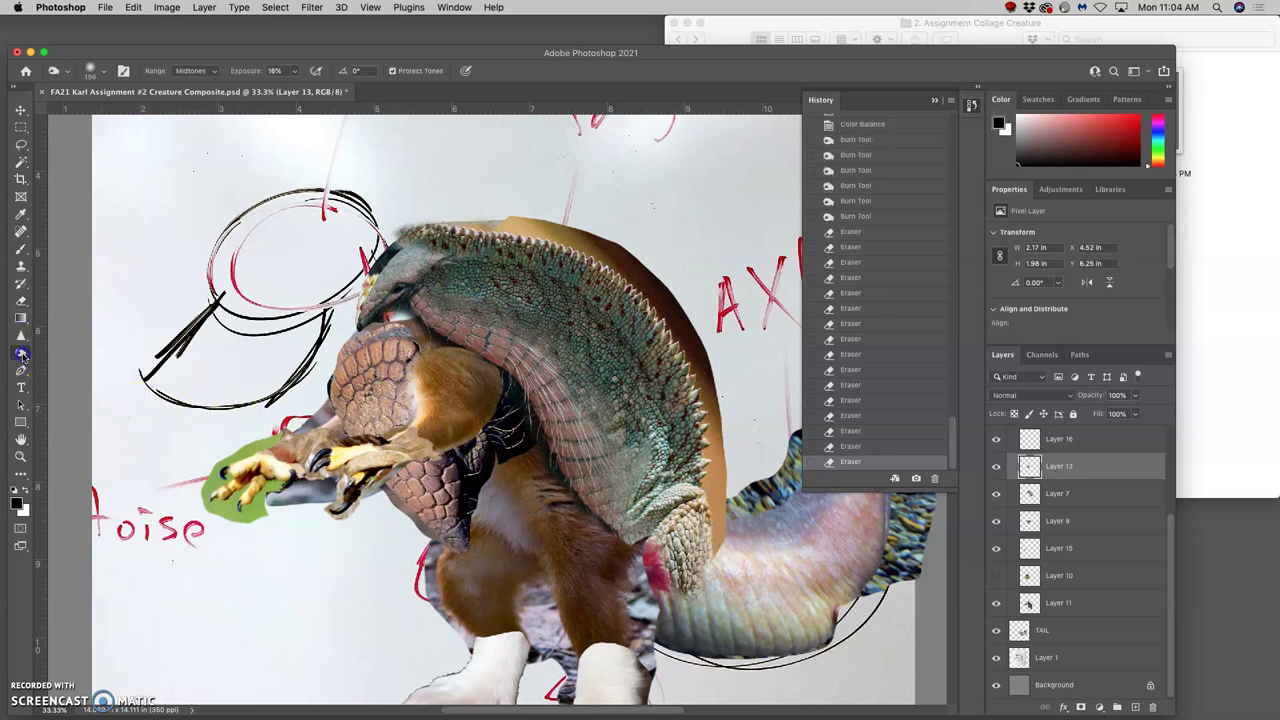
click(191, 70)
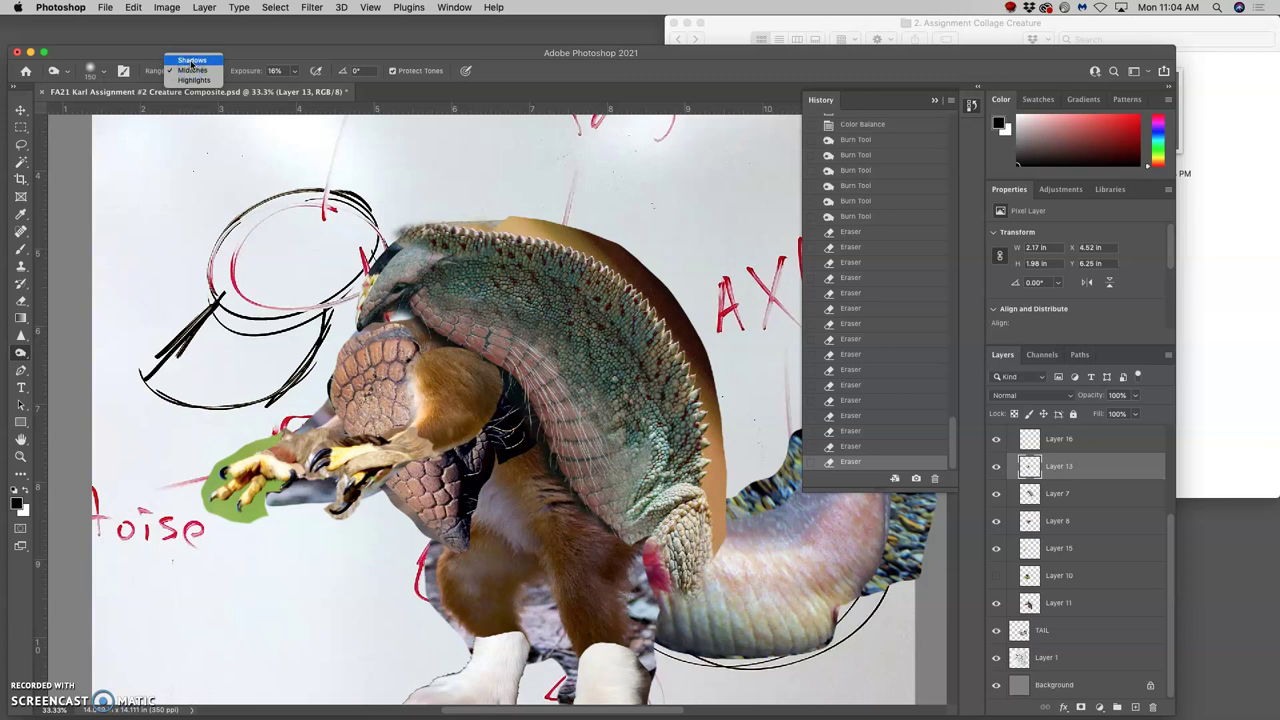
click(194, 80)
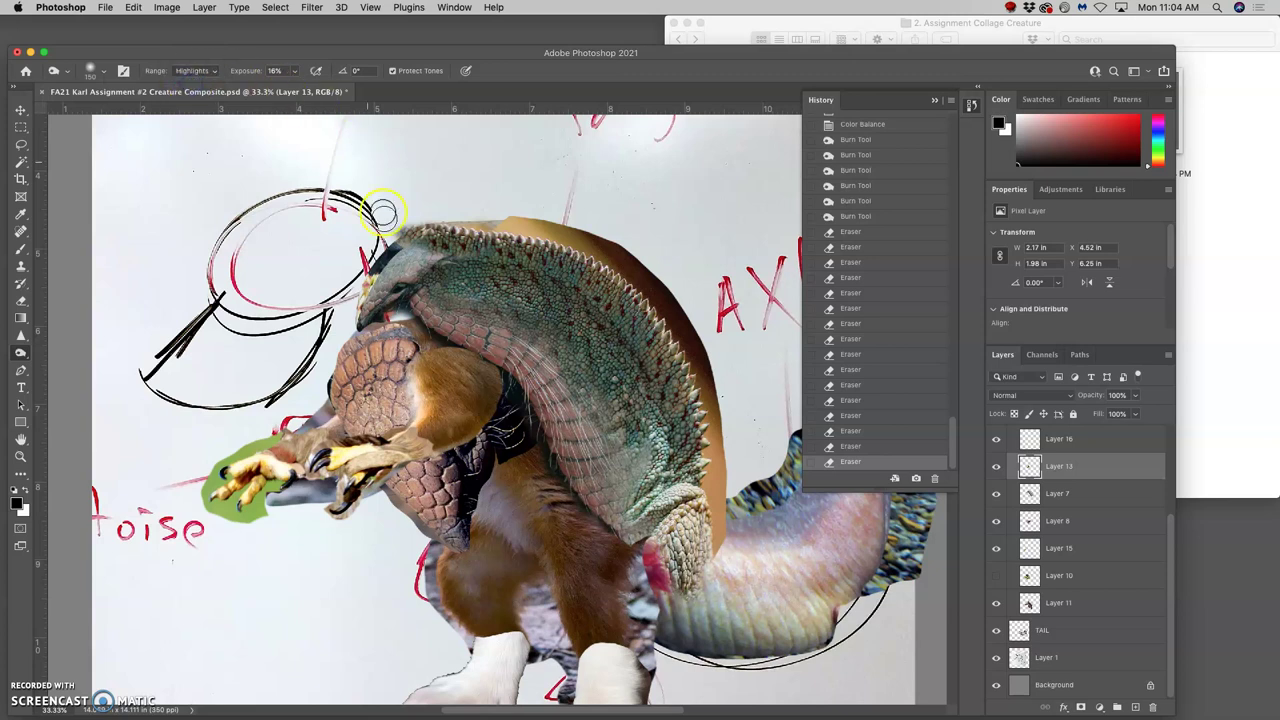
click(412, 370)
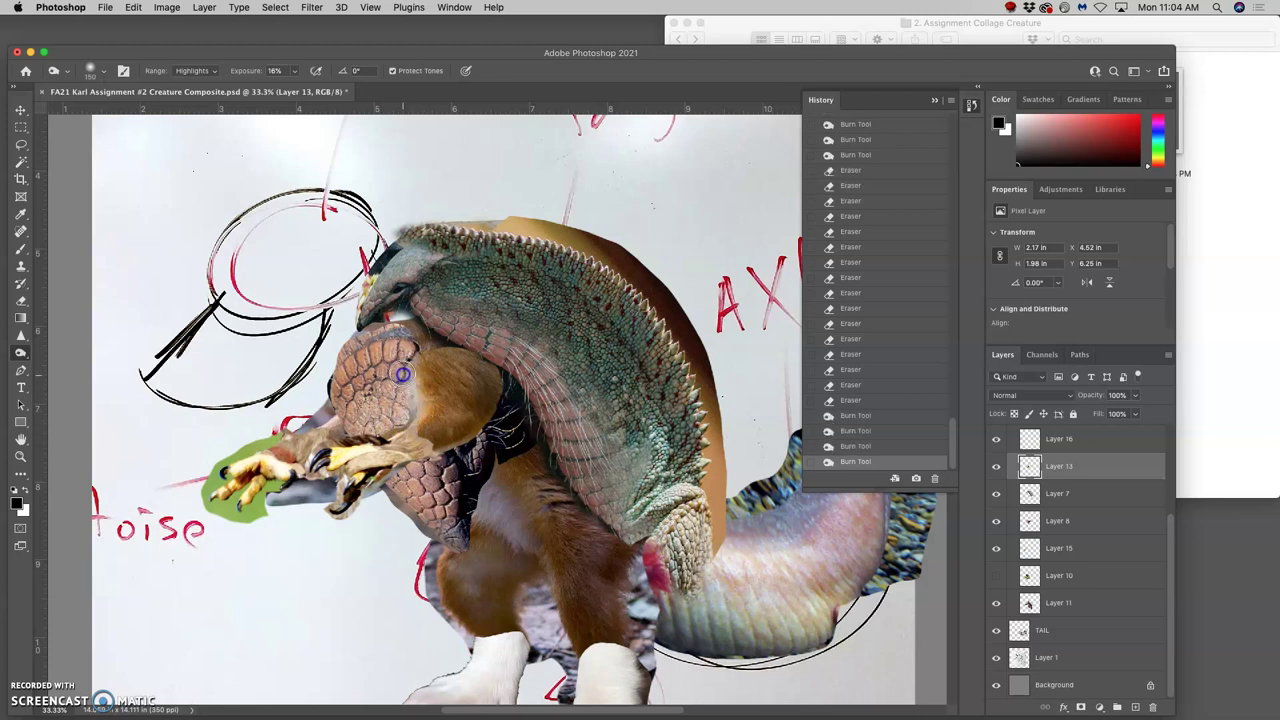
click(428, 462)
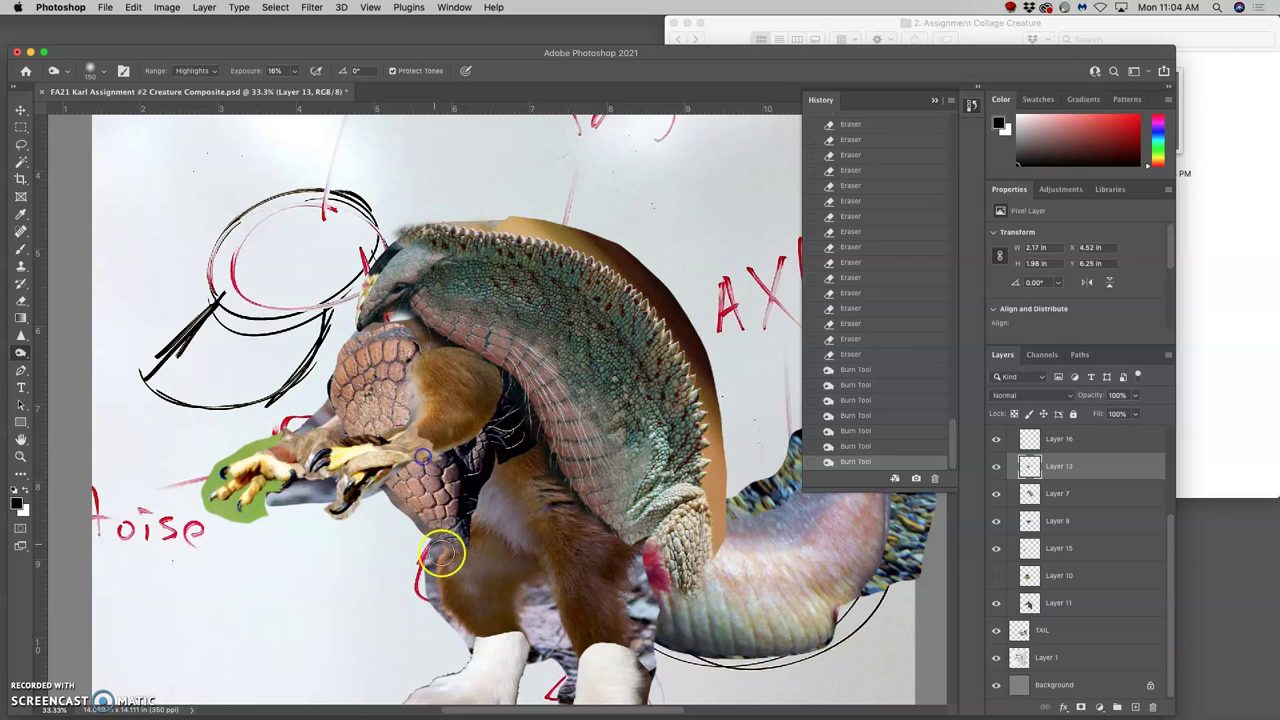
click(472, 558)
Erase more armadillo scales around the head into the brown fur, then select Layer 8.
click(20, 300)
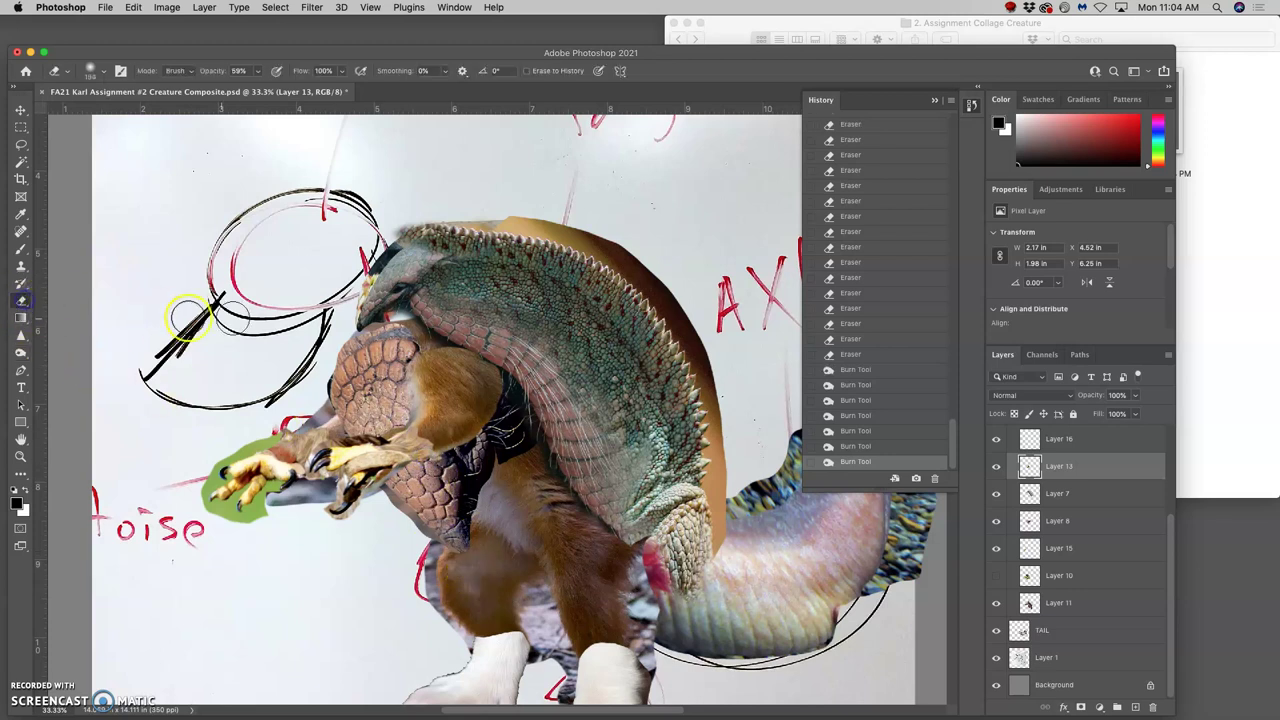
drag(396, 378, 404, 393)
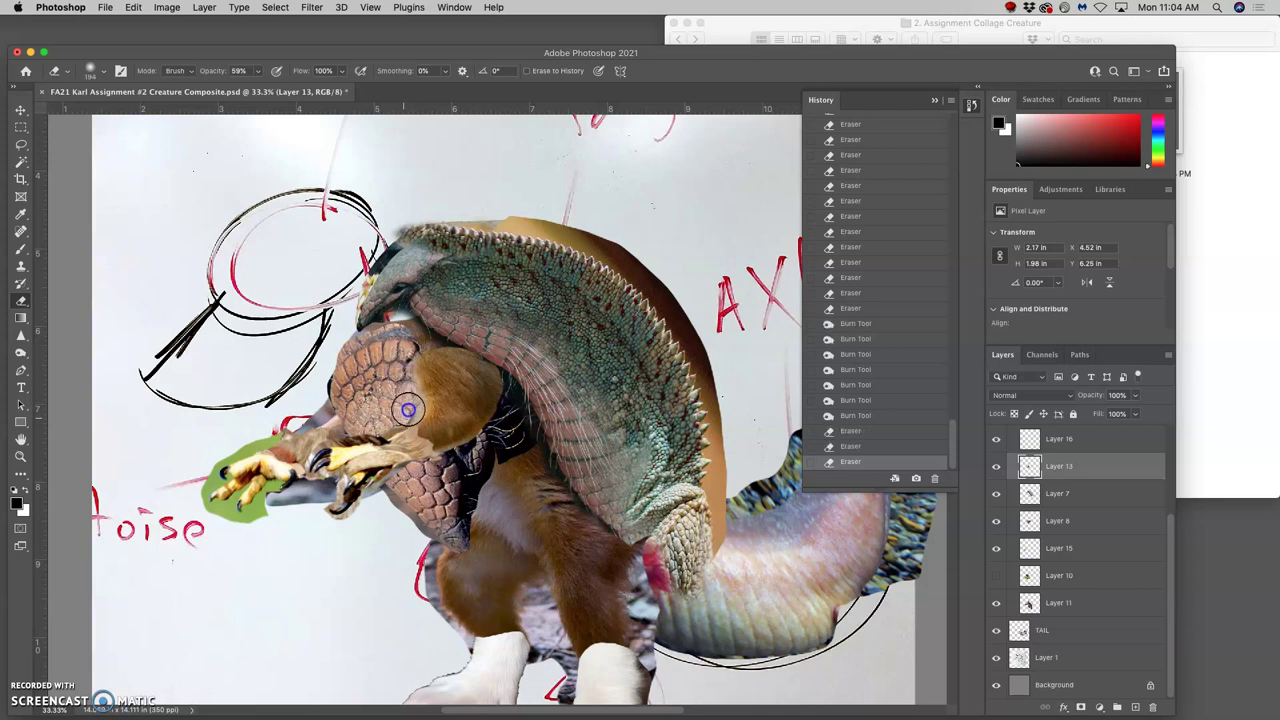
drag(398, 418, 399, 419)
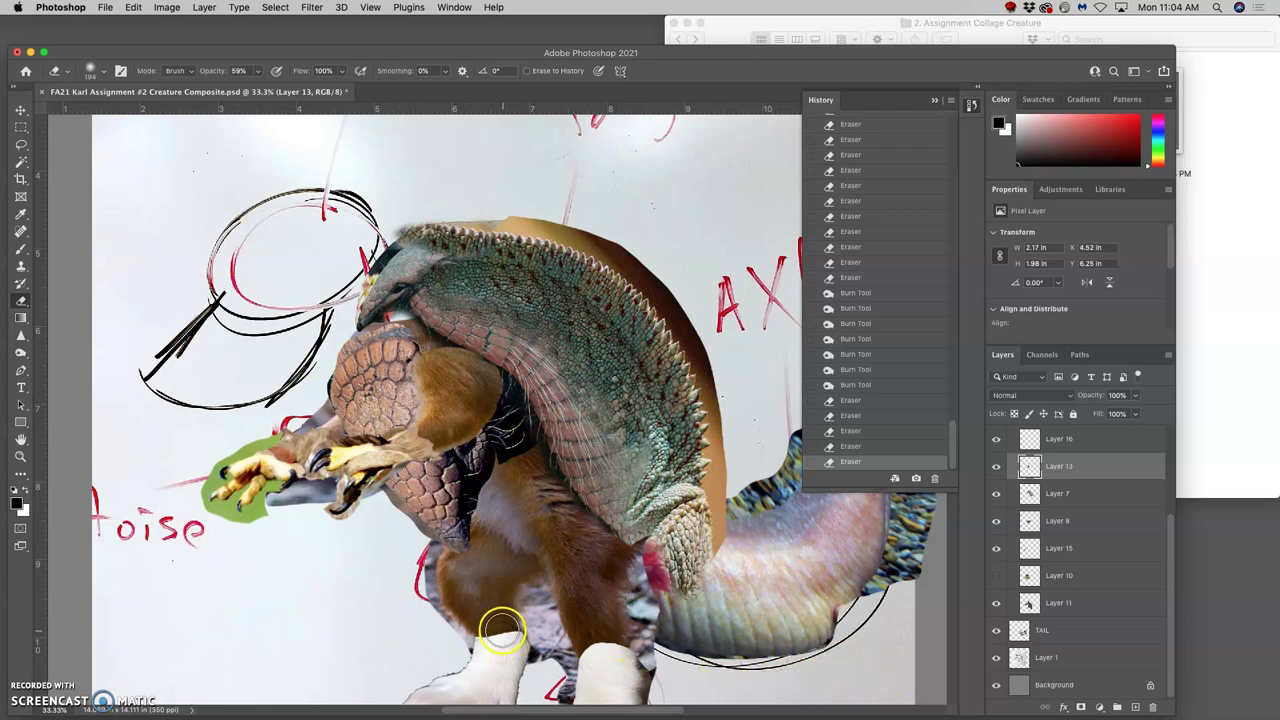
scroll(502, 629, left, 1)
scroll(502, 629, left, 1)
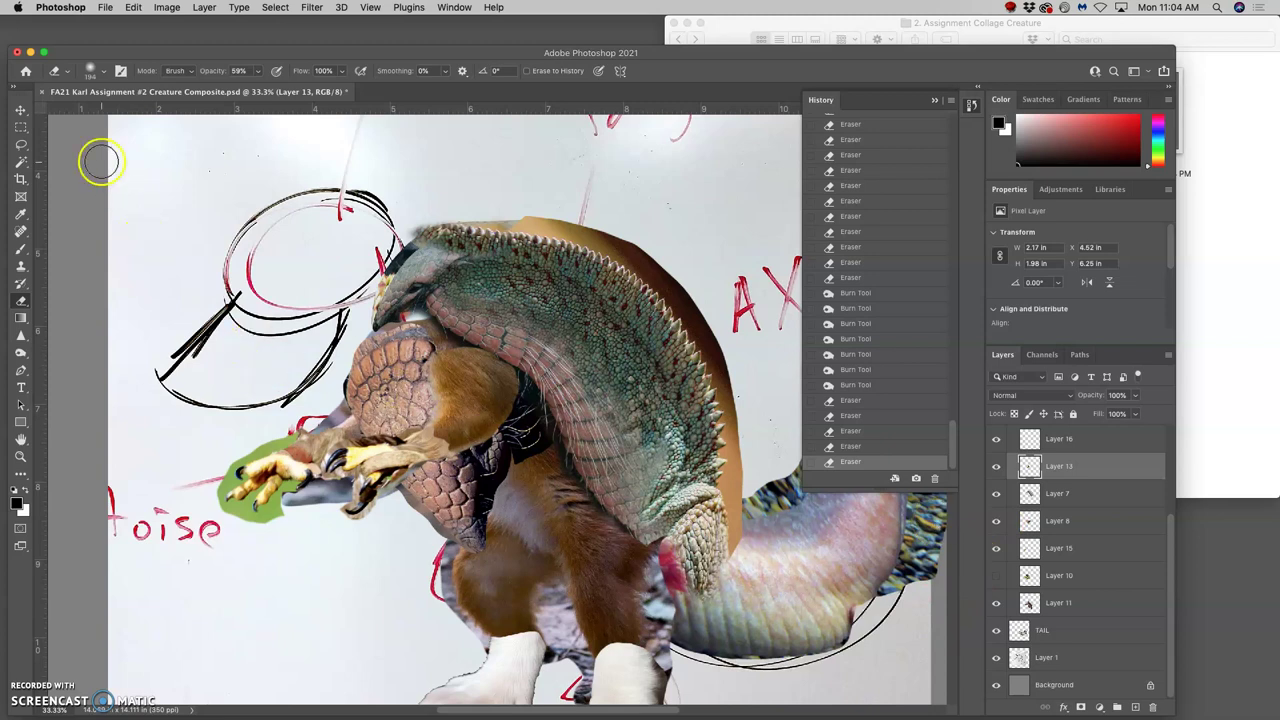
click(20, 109)
click(528, 436)
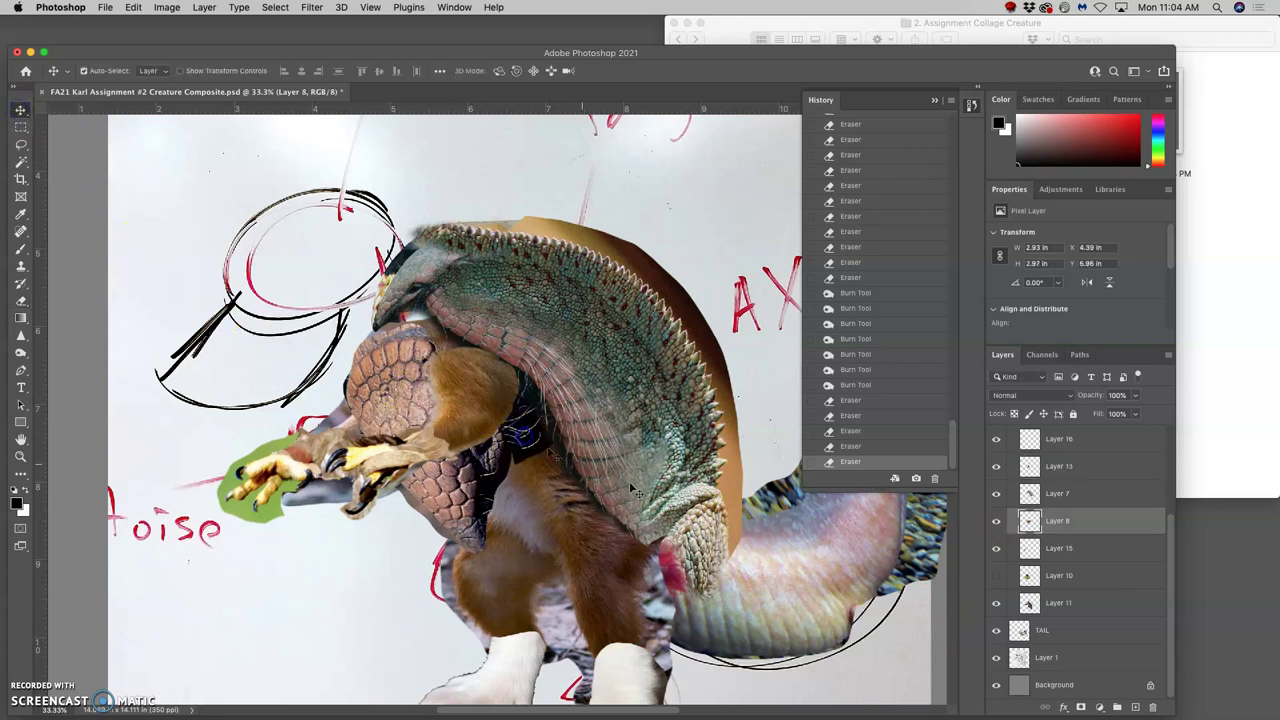